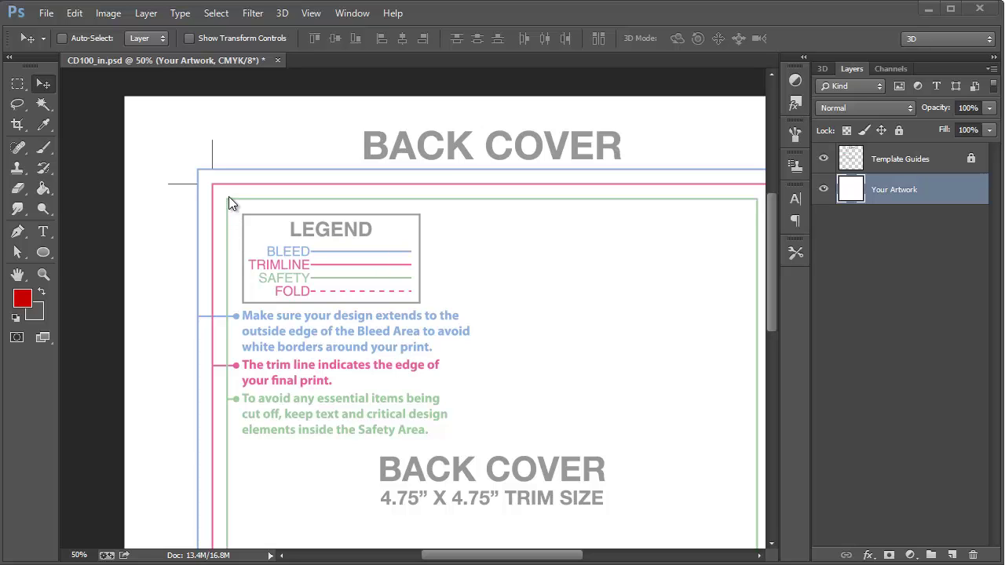
# Step: Create a new document named Cover, 4.75 by 4.75 inches, with a resolution of 300 pixels/inch
pyautogui.click(47, 13)
pyautogui.click(32, 29)
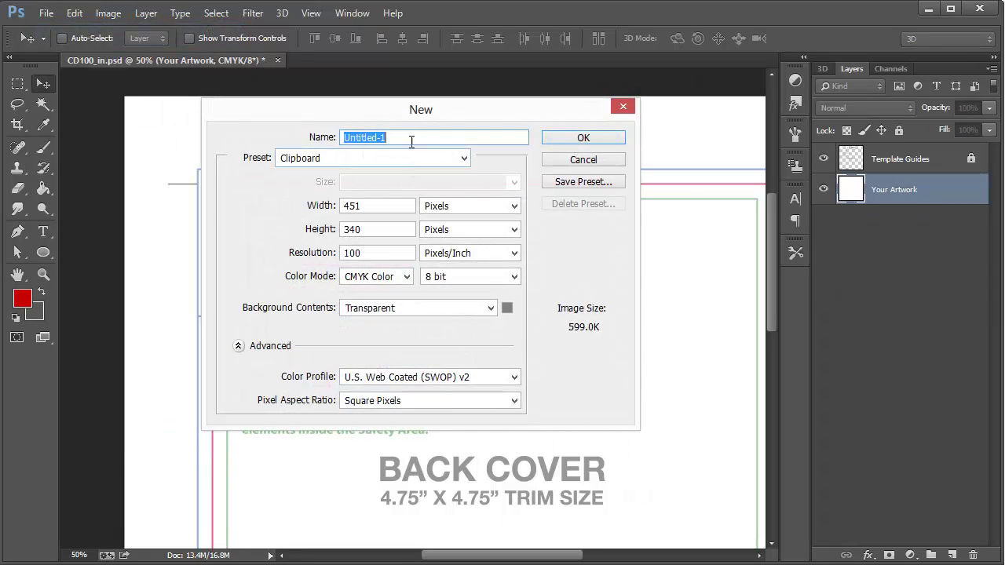
pyautogui.write('Cover')
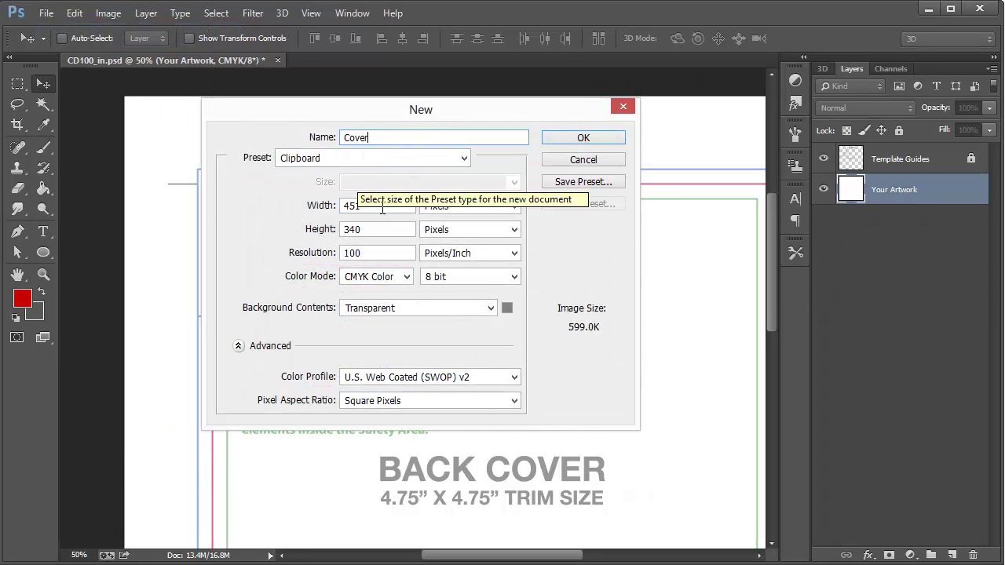
pyautogui.click(453, 212)
pyautogui.click(448, 227)
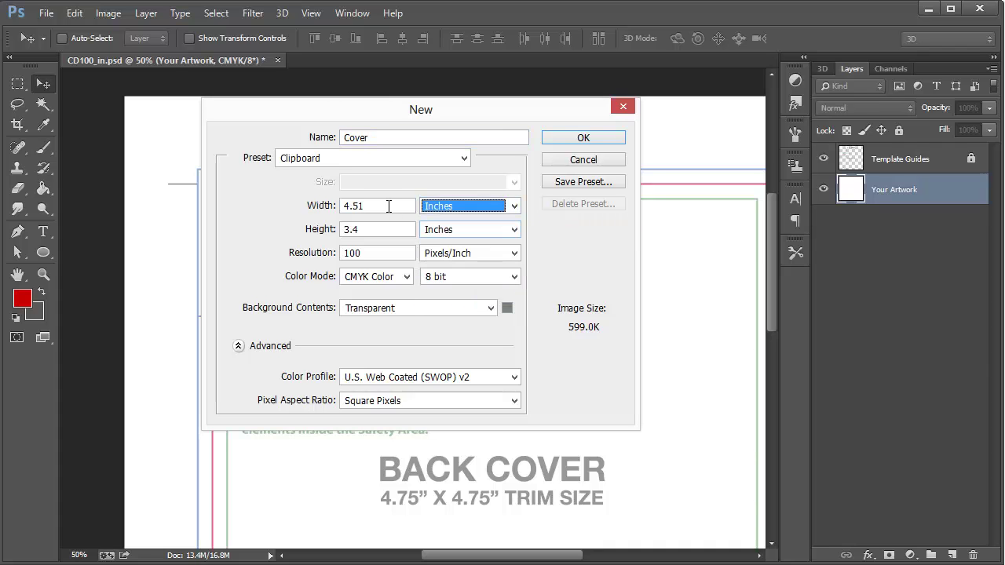
pyautogui.moveTo(390, 205); pyautogui.dragTo(274, 208)
pyautogui.write('4.75')
pyautogui.press('Tab')
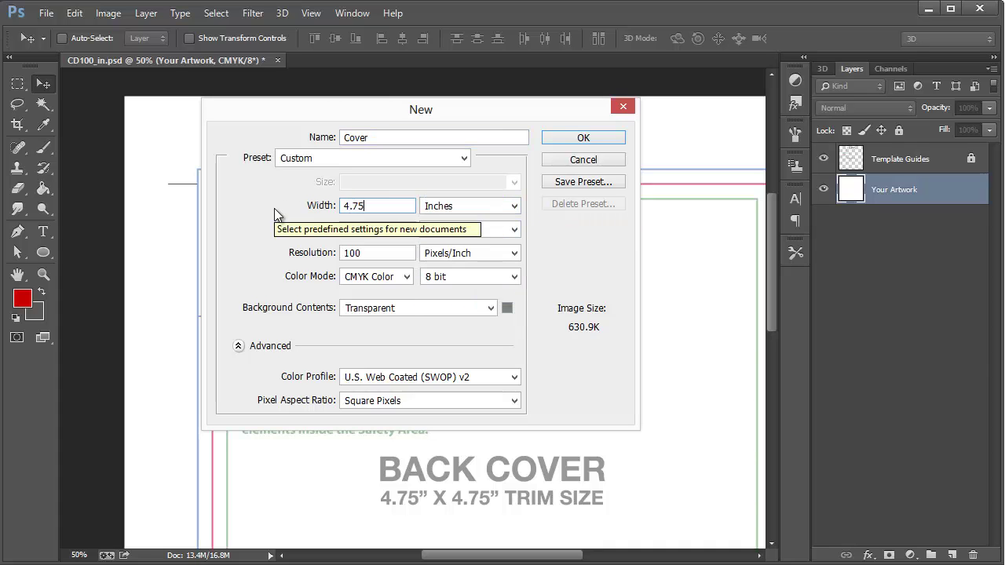
pyautogui.write('4.75')
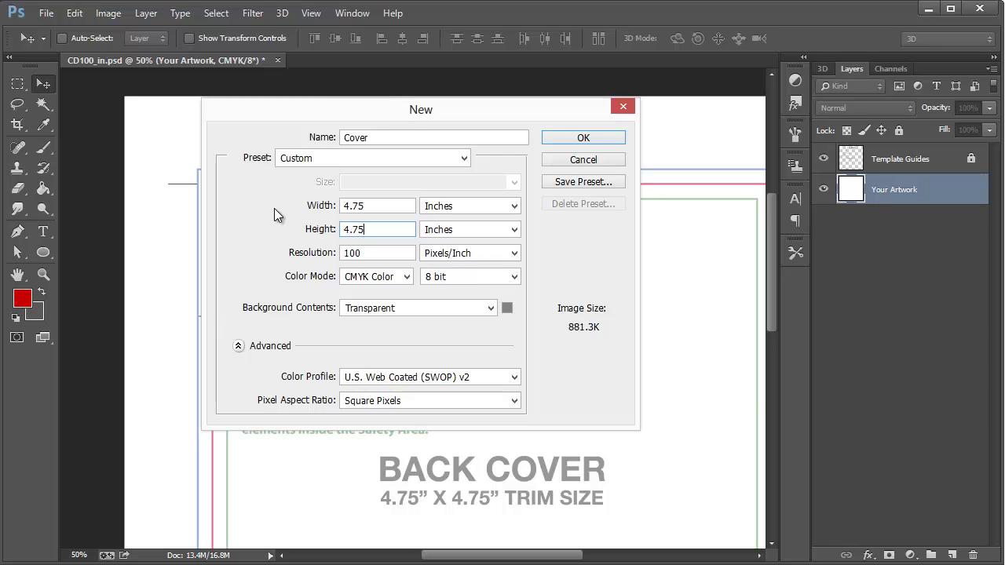
pyautogui.press('Tab')
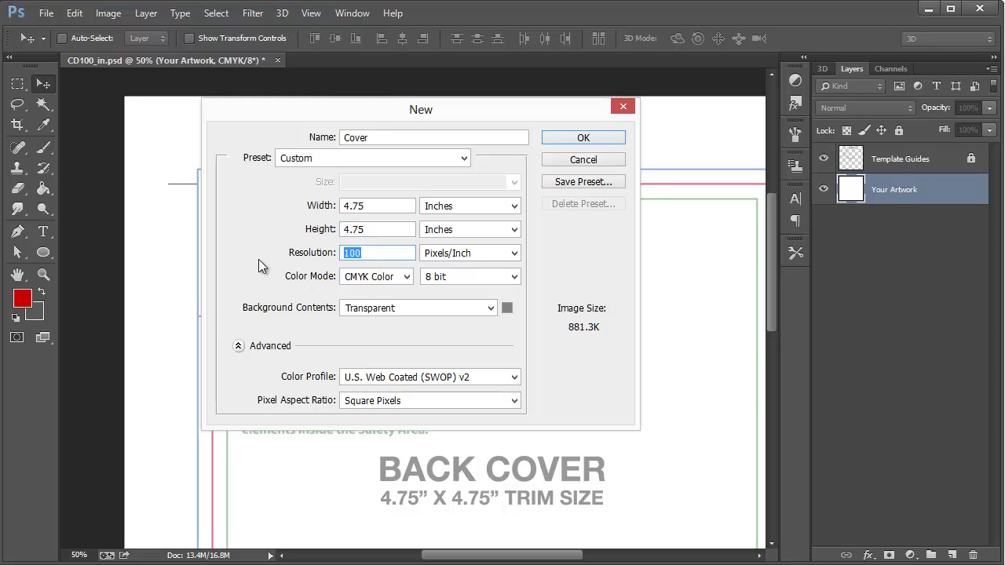
pyautogui.write('300')
pyautogui.click(583, 138)
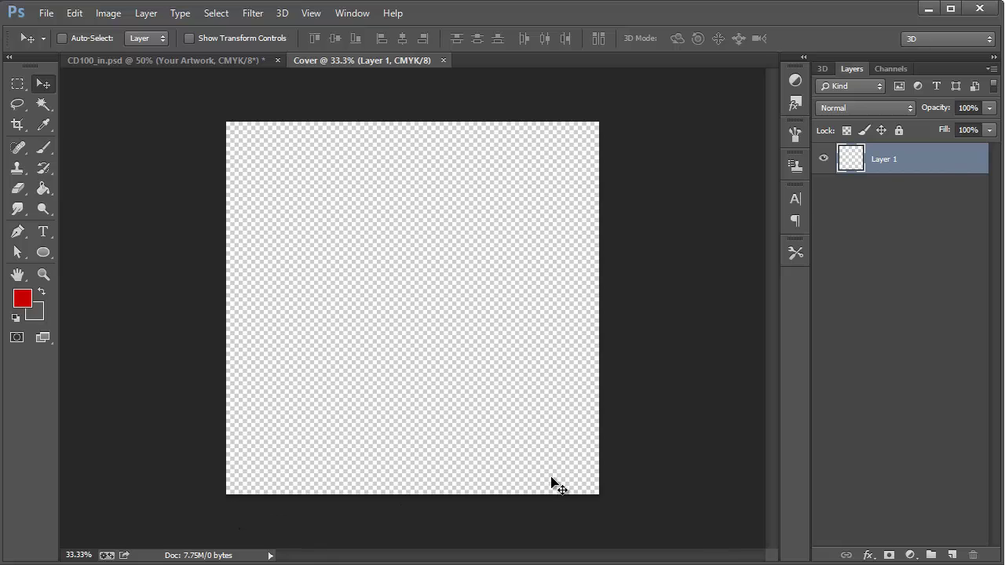
# Step: Try enlarging the empty canvas to 5 by 5 inches, and undo the resize
pyautogui.click(109, 13)
pyautogui.click(137, 142)
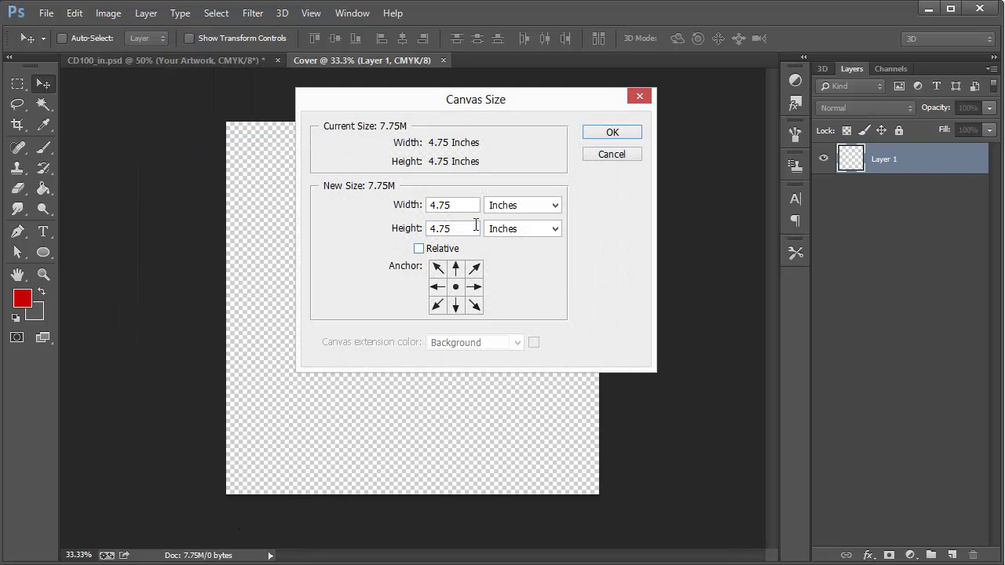
pyautogui.doubleClick(448, 208)
pyautogui.press('Tab')
pyautogui.write('5')
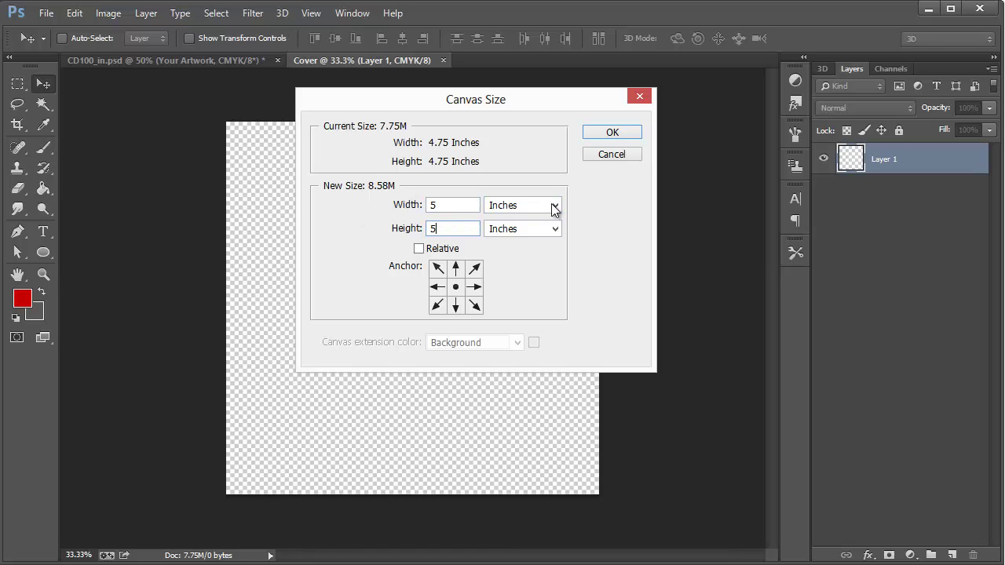
pyautogui.click(608, 135)
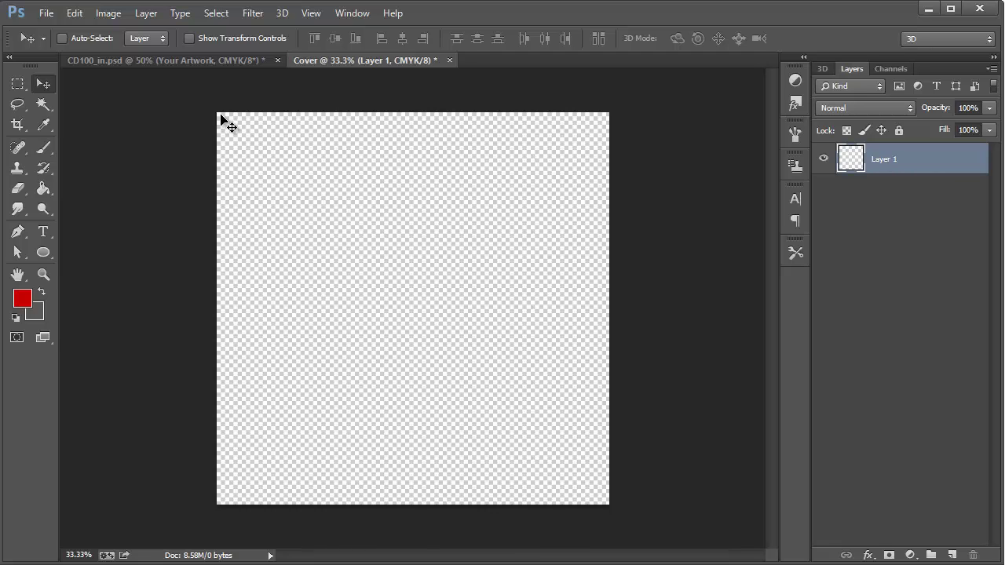
pyautogui.hotkey('ctrl', 'z')
# Step: Fill Layer 1 with the red foreground color and enlarge the canvas to 5 by 5 inches around it
pyautogui.click(43, 188)
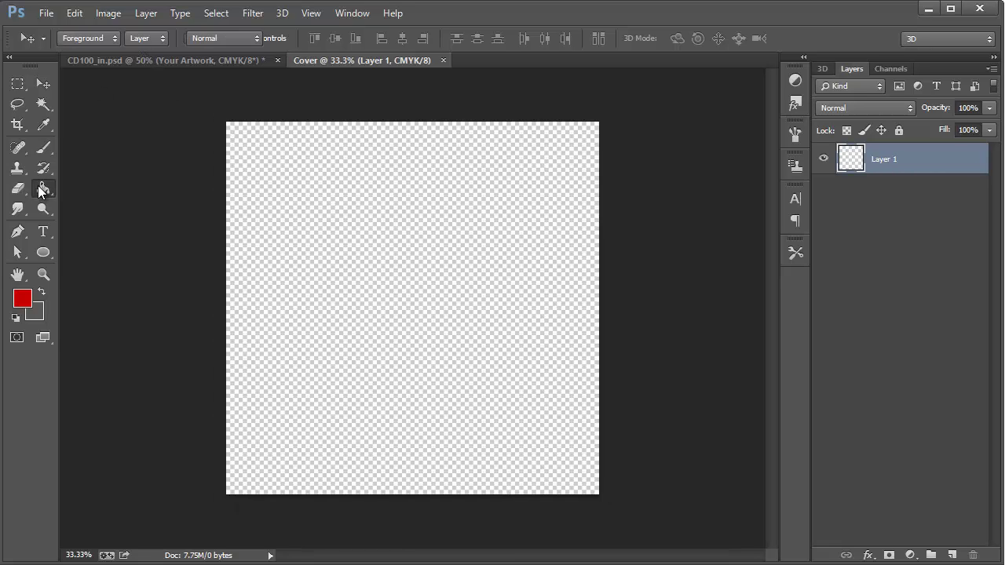
pyautogui.click(416, 286)
pyautogui.click(108, 13)
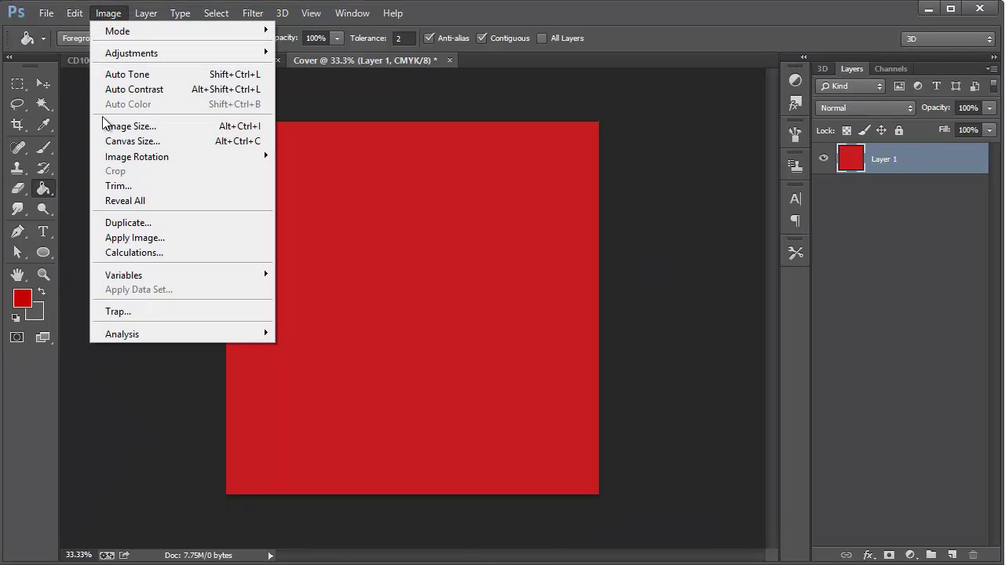
pyautogui.click(133, 140)
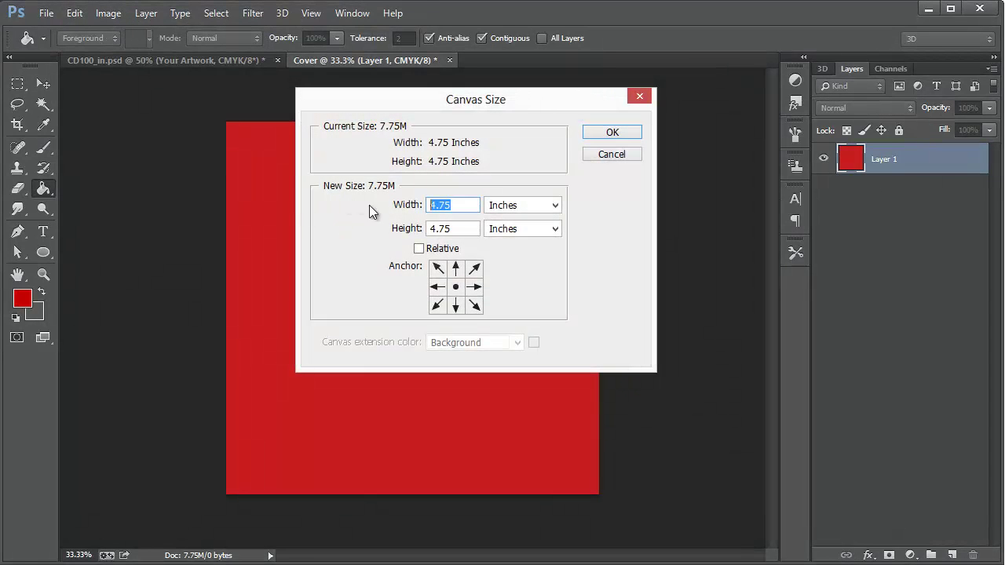
pyautogui.write('5')
pyautogui.press('Tab')
pyautogui.write('5')
pyautogui.click(601, 132)
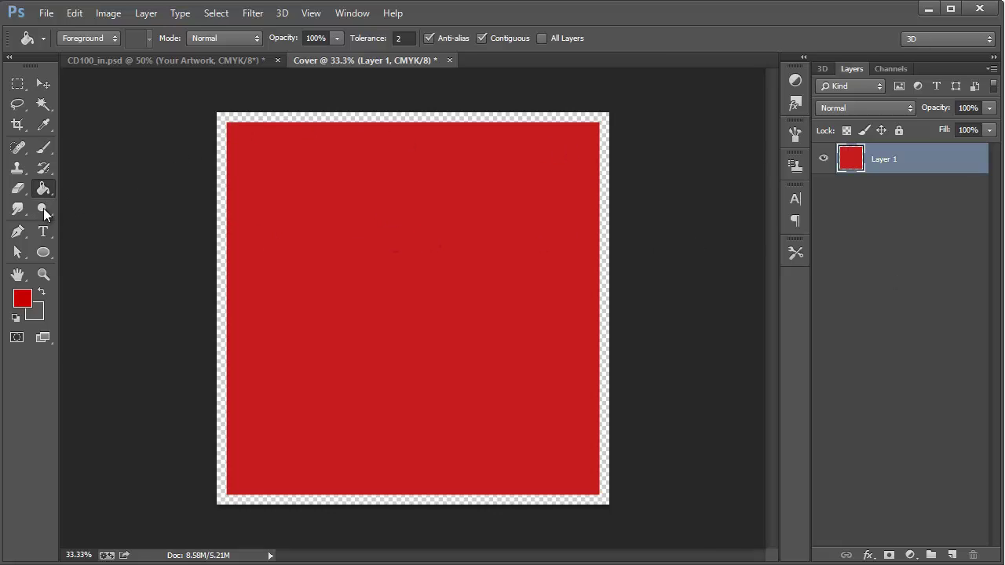
# Step: Hide Layer 1 and add a new layer above it named BG
pyautogui.click(822, 161)
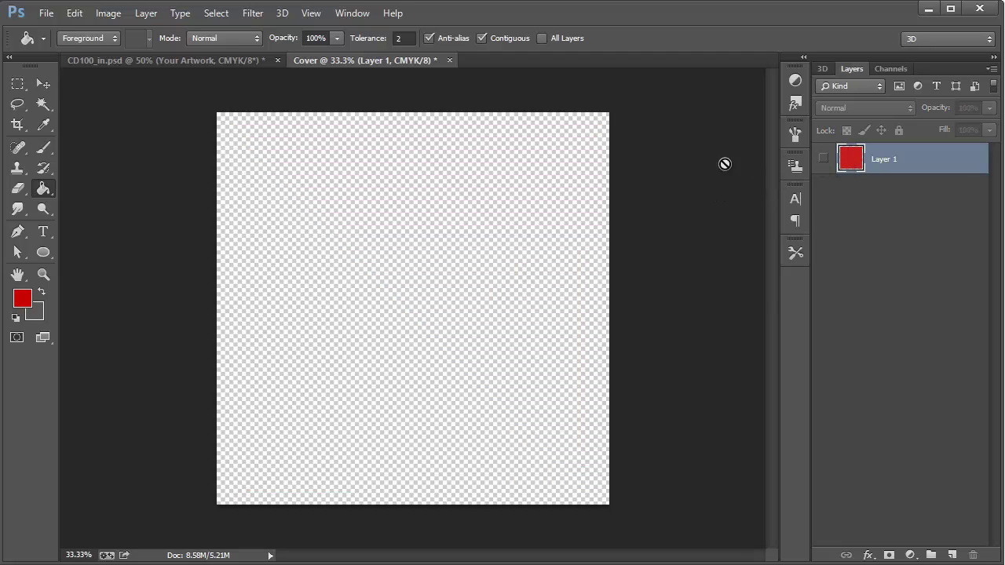
pyautogui.hotkey('ctrl', 'shift', 'alt', 'n')
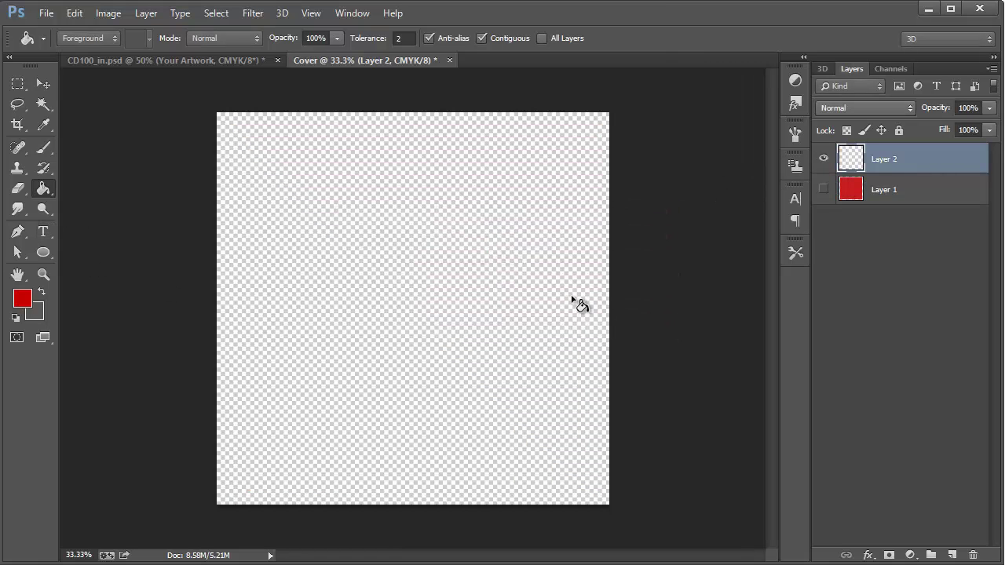
pyautogui.doubleClick(886, 161)
pyautogui.write('BG')
pyautogui.press('Return')
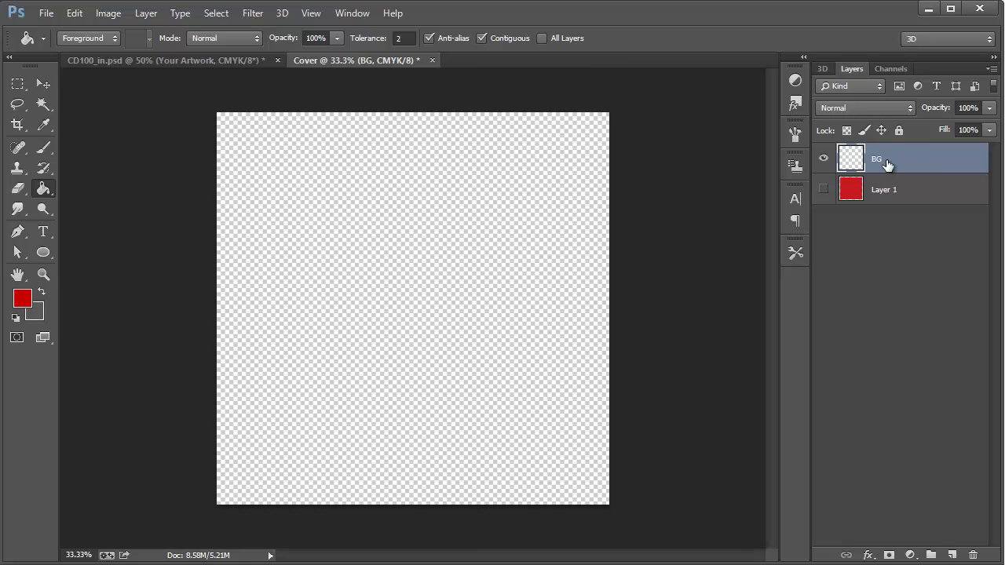
# Step: Set the foreground color to dark gray 202020 and the background color to 545454
pyautogui.click(22, 298)
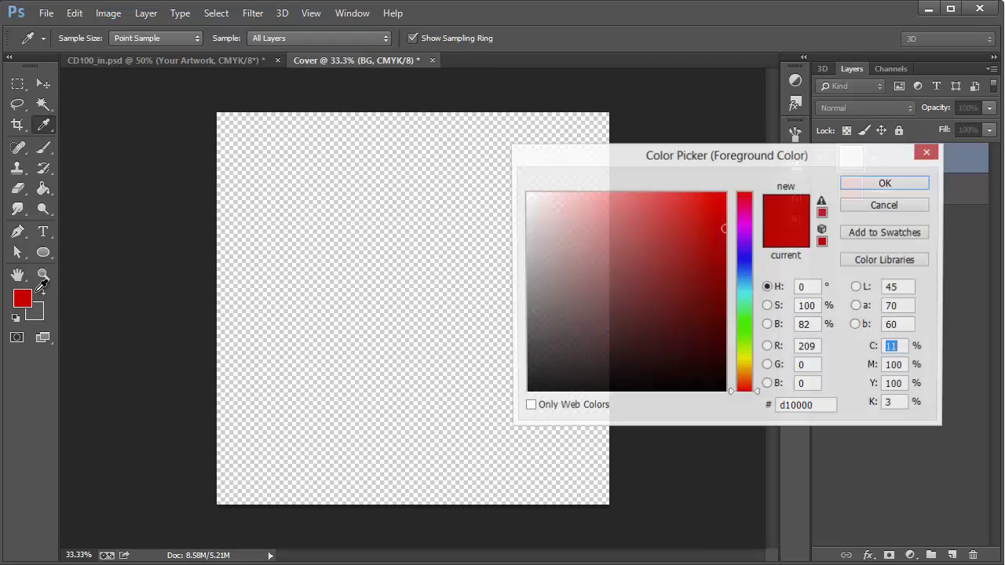
pyautogui.moveTo(635, 274)
pyautogui.mouseDown()
pyautogui.moveTo(479, 395)
pyautogui.moveTo(478, 366)
pyautogui.moveTo(467, 366)
pyautogui.moveTo(482, 369)
pyautogui.mouseUp()
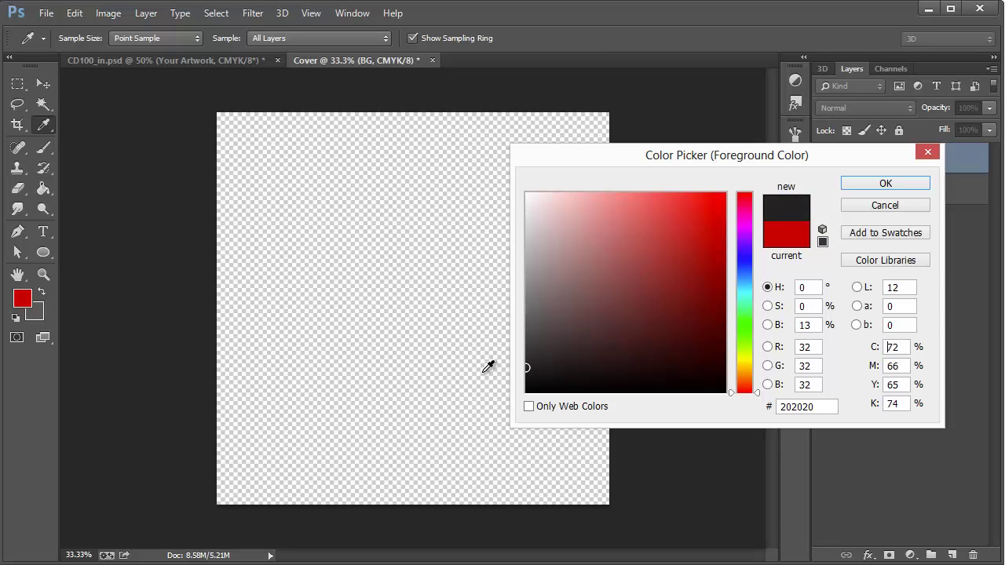
pyautogui.click(885, 185)
pyautogui.press('g')
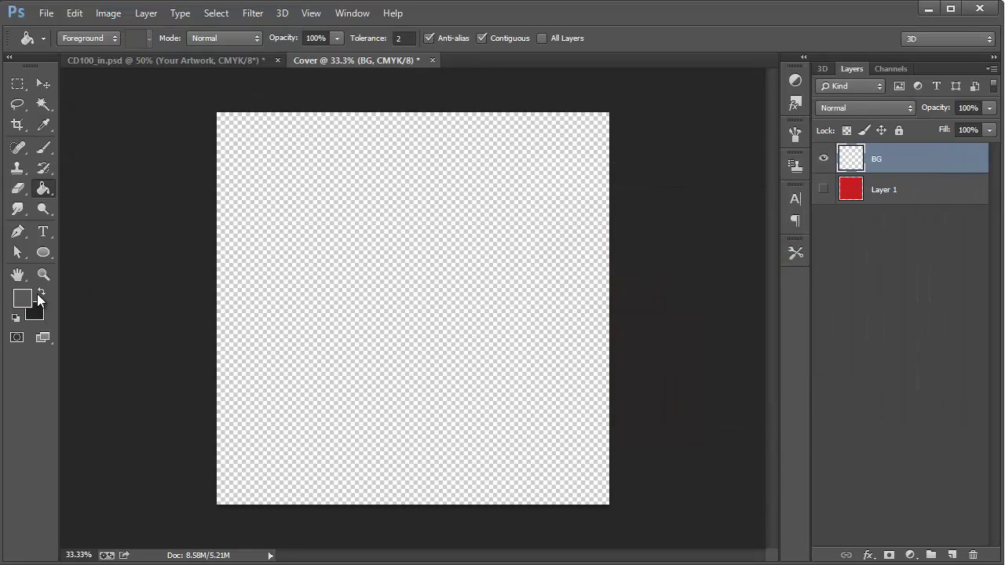
pyautogui.click(39, 292)
pyautogui.click(36, 314)
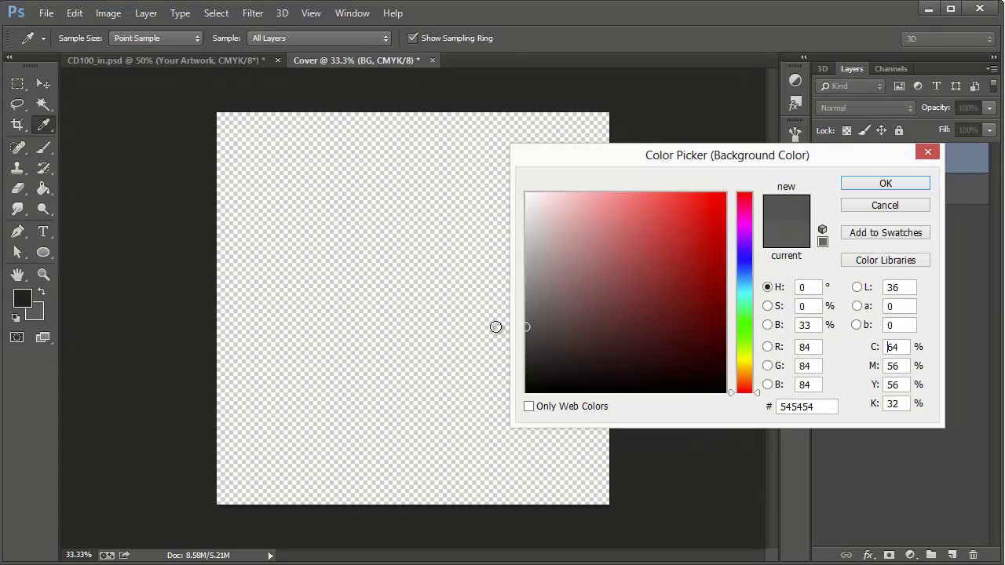
pyautogui.click(829, 405)
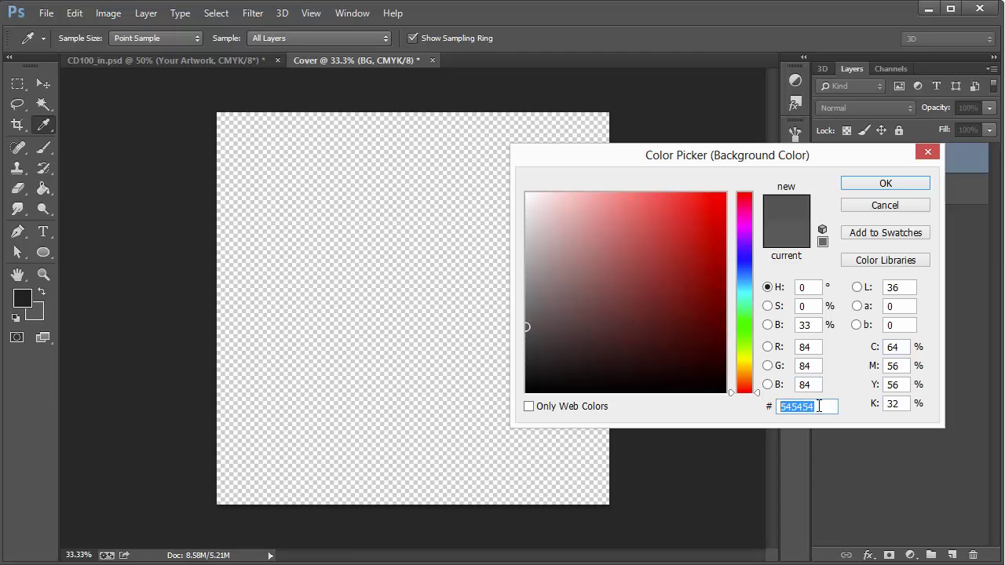
pyautogui.click(876, 189)
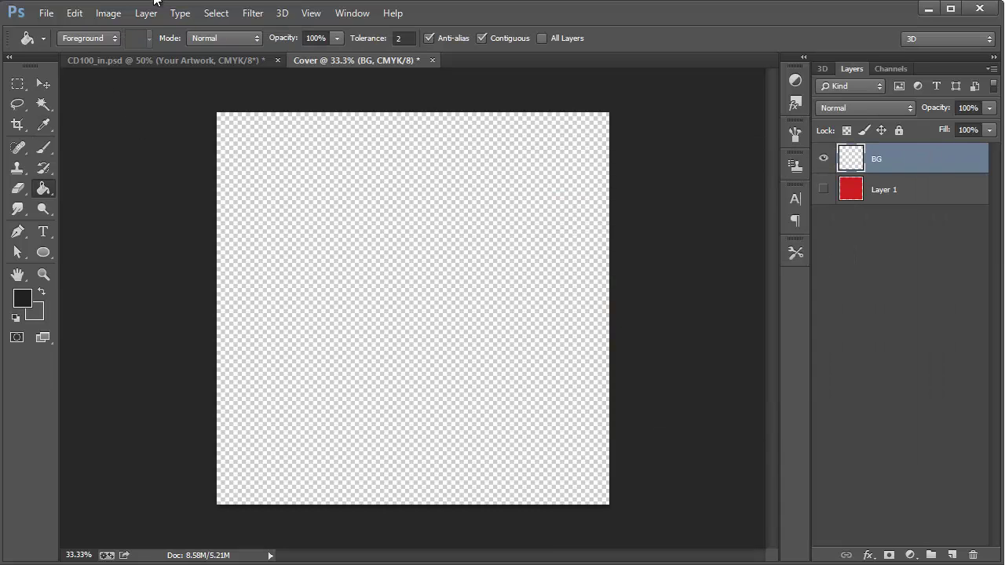
# Step: Render the Clouds filter on the BG layer using the two gray colors
pyautogui.click(110, 13)
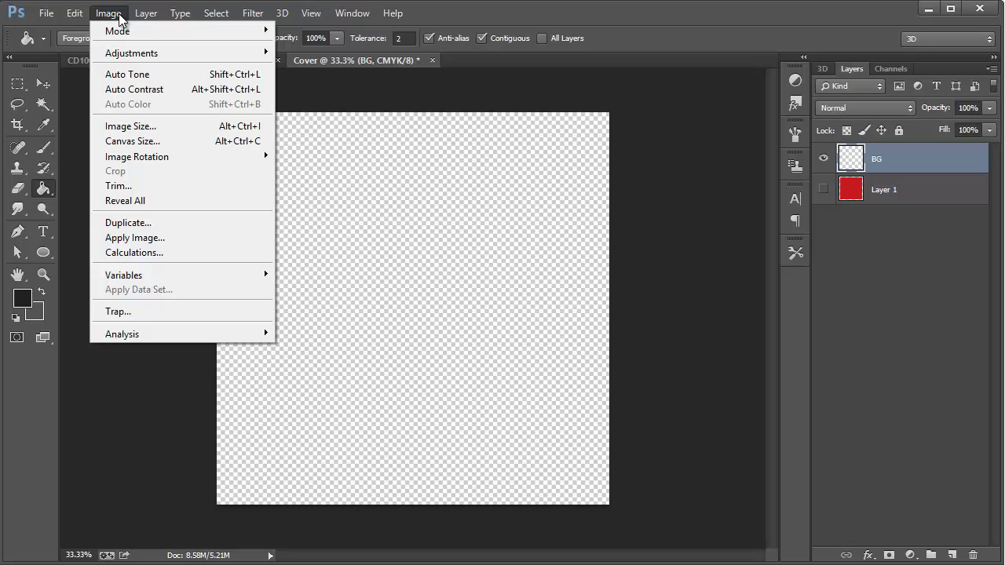
pyautogui.moveTo(257, 14)
pyautogui.moveTo(299, 245)
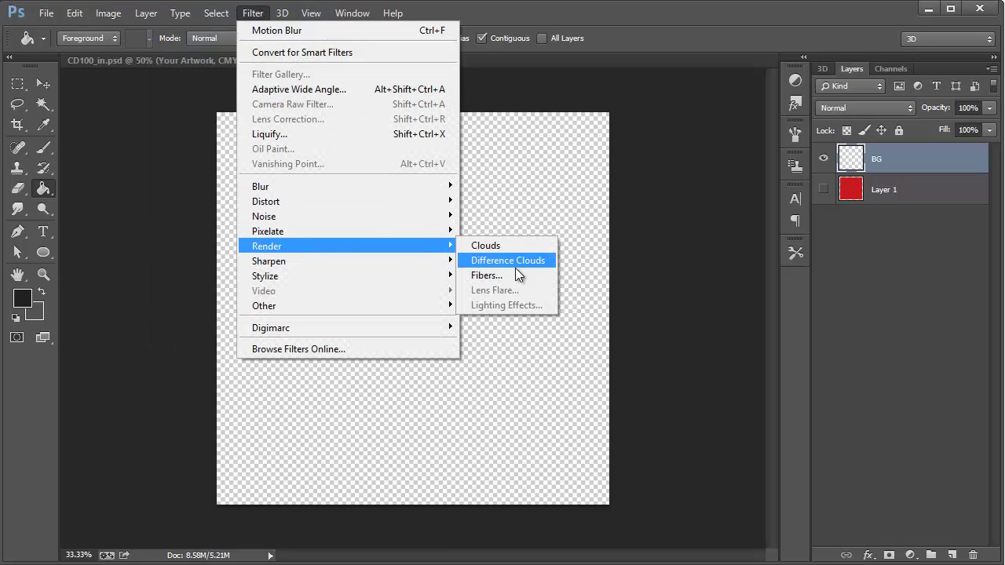
pyautogui.click(512, 244)
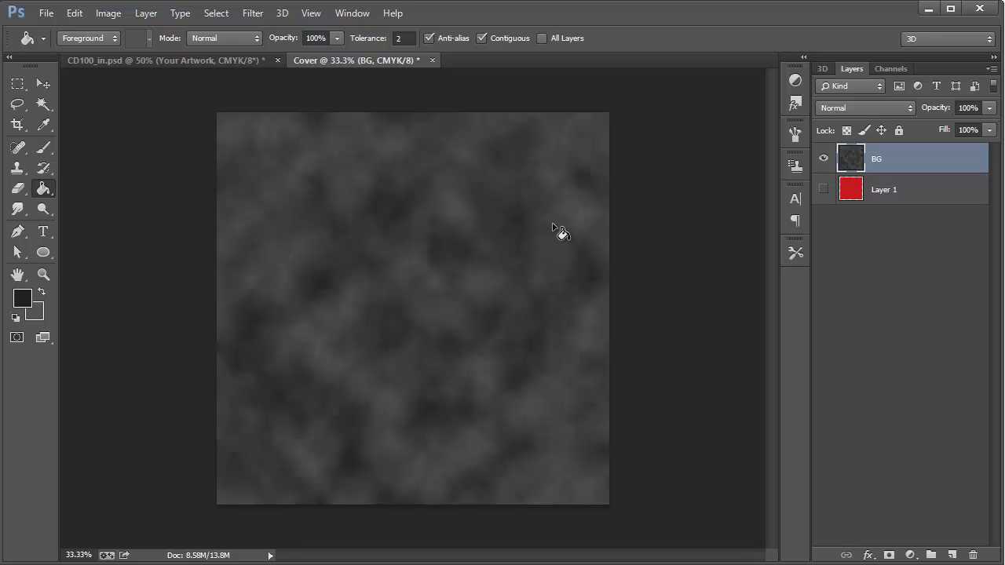
# Step: Set up the Brush tool with a soft round tip at 0% hardness and a size of 1500 px
pyautogui.click(45, 156)
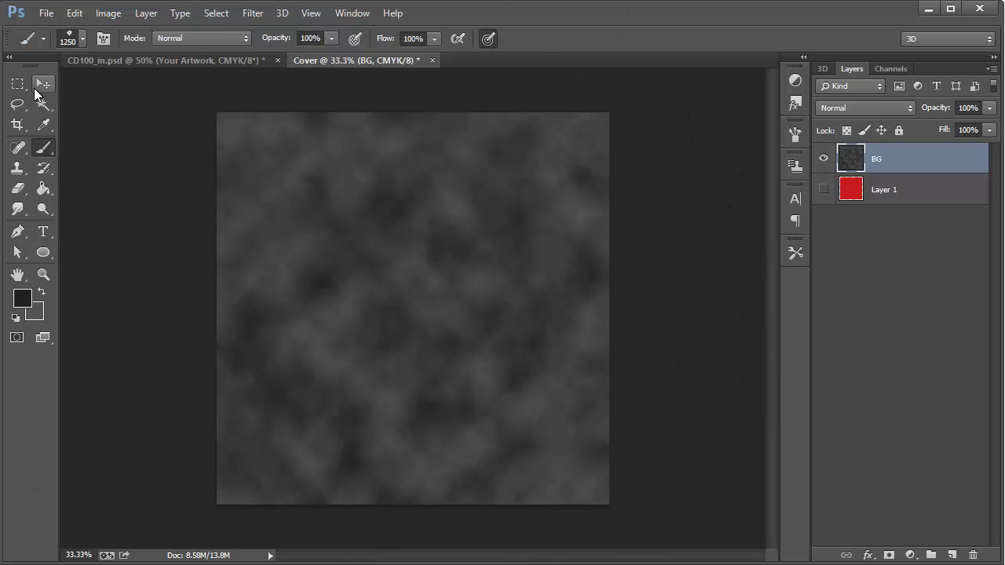
pyautogui.click(83, 37)
pyautogui.moveTo(182, 205); pyautogui.dragTo(181, 160)
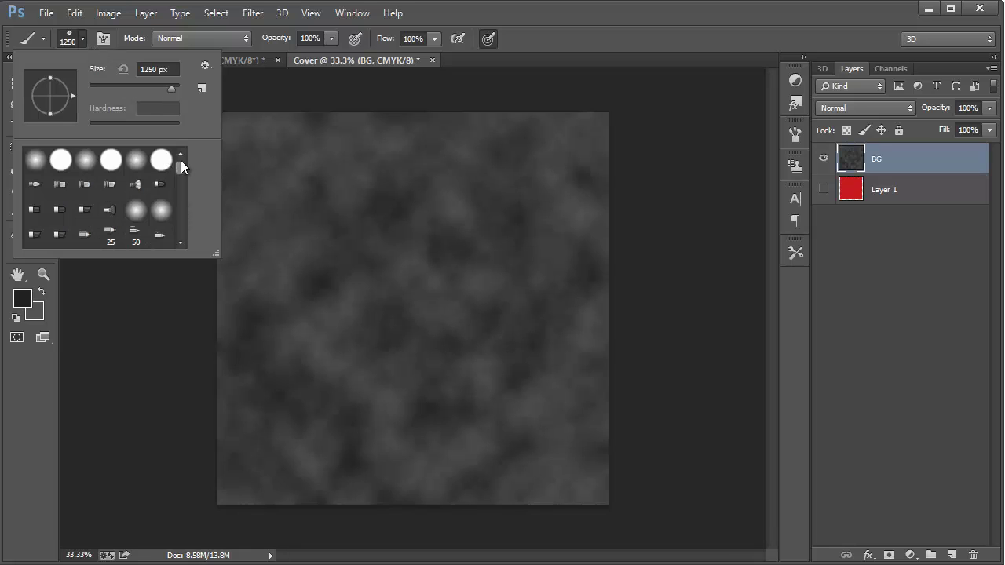
pyautogui.click(95, 163)
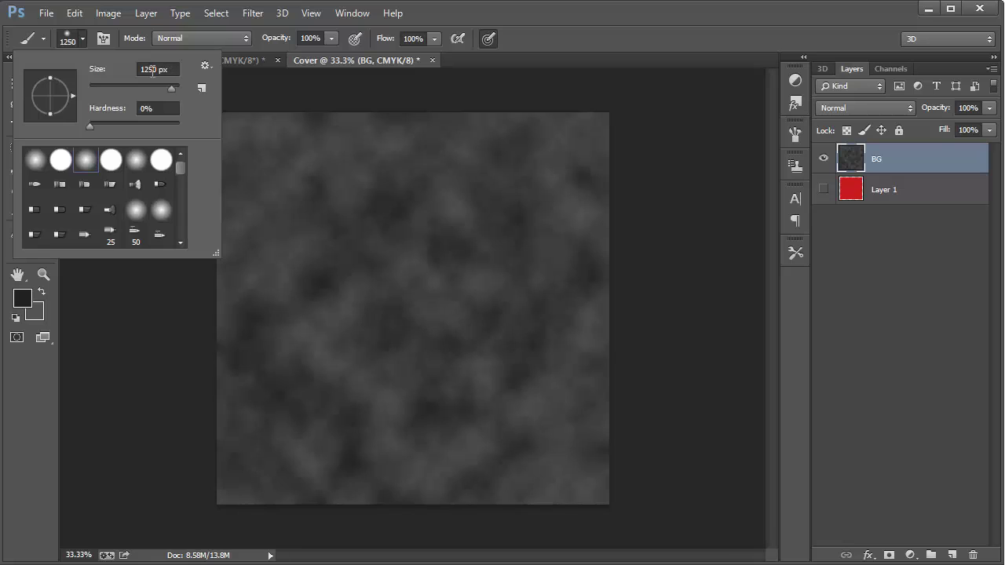
pyautogui.moveTo(148, 69); pyautogui.dragTo(157, 69)
pyautogui.write('1500')
pyautogui.press('Return')
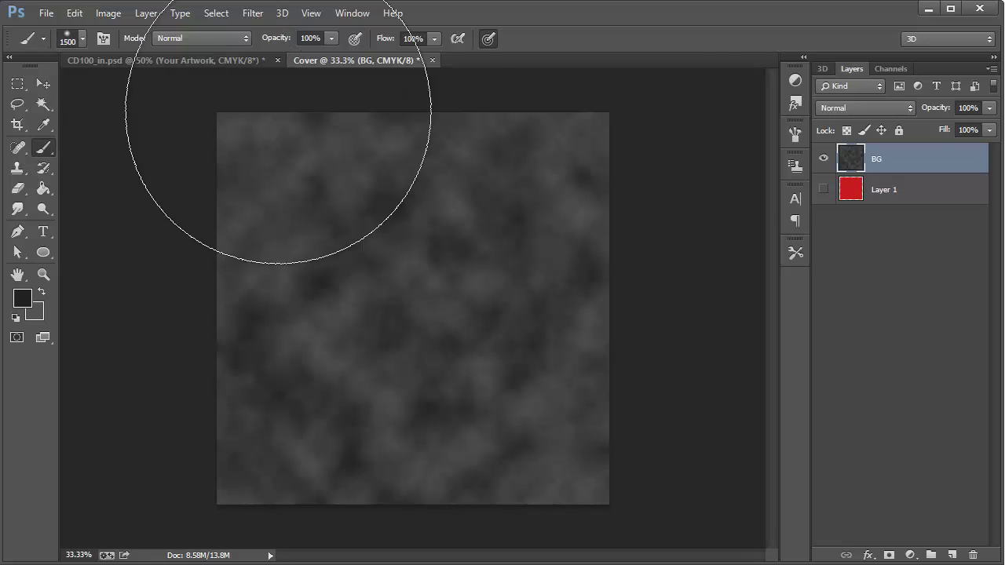
# Step: Undo a test dab in the artwork's upper-right corner and set the foreground color to black
pyautogui.click(592, 117)
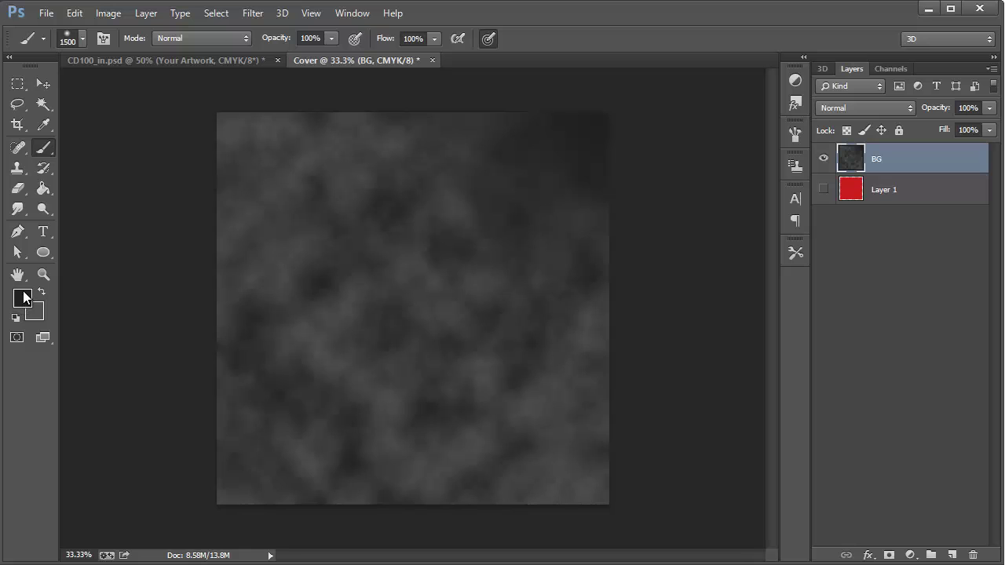
pyautogui.hotkey('ctrl', 'z')
pyautogui.click(24, 297)
pyautogui.moveTo(542, 377); pyautogui.dragTo(498, 406)
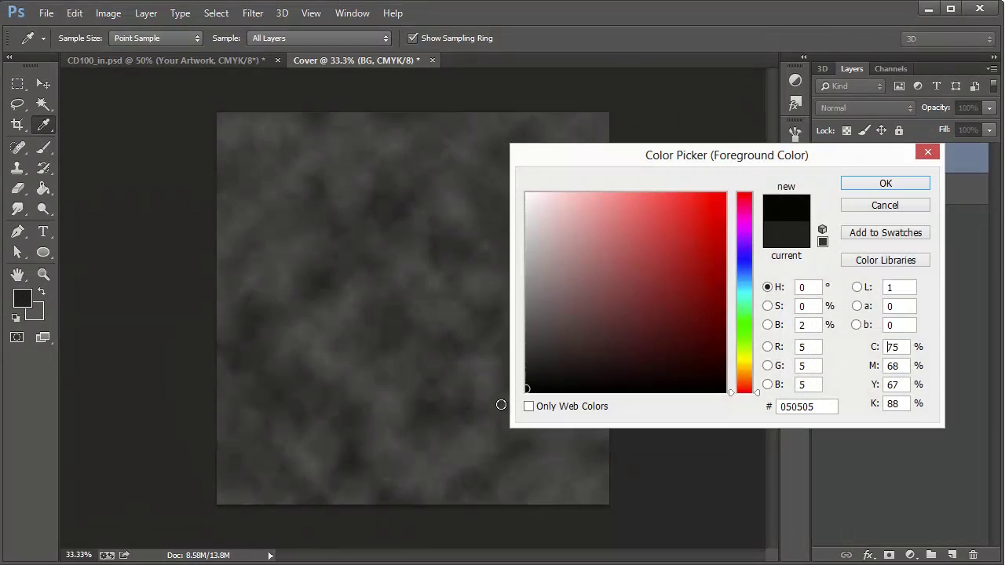
pyautogui.click(884, 183)
# Step: Darken all four corners of the BG layer's cloud artwork with single black dabs of the 1500 px soft brush
pyautogui.click(602, 110)
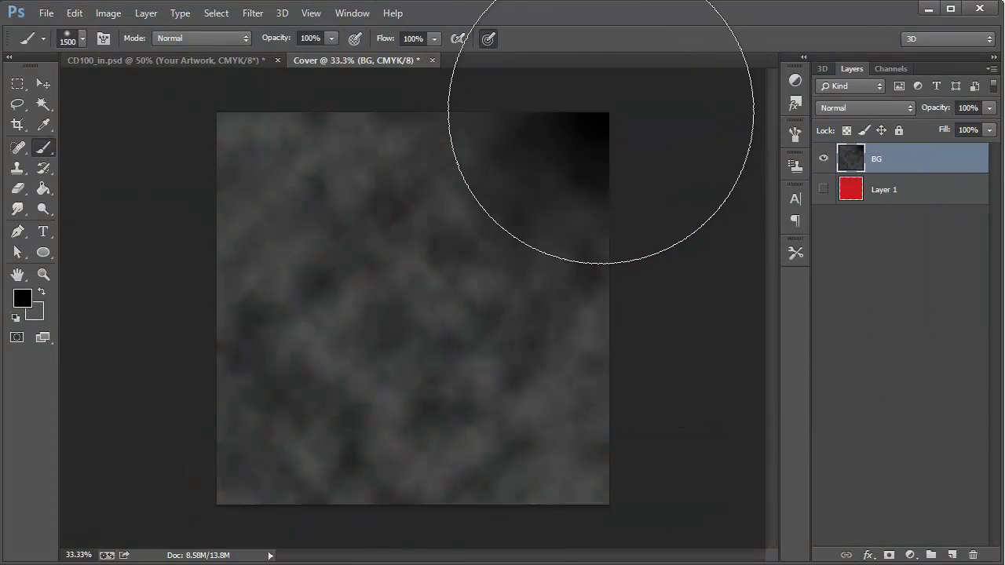
pyautogui.click(217, 112)
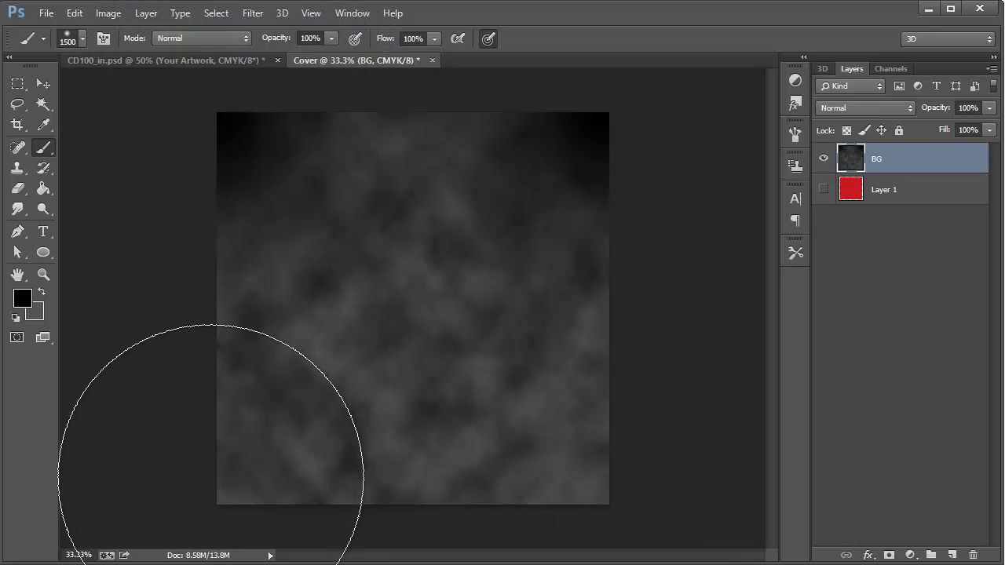
pyautogui.click(220, 505)
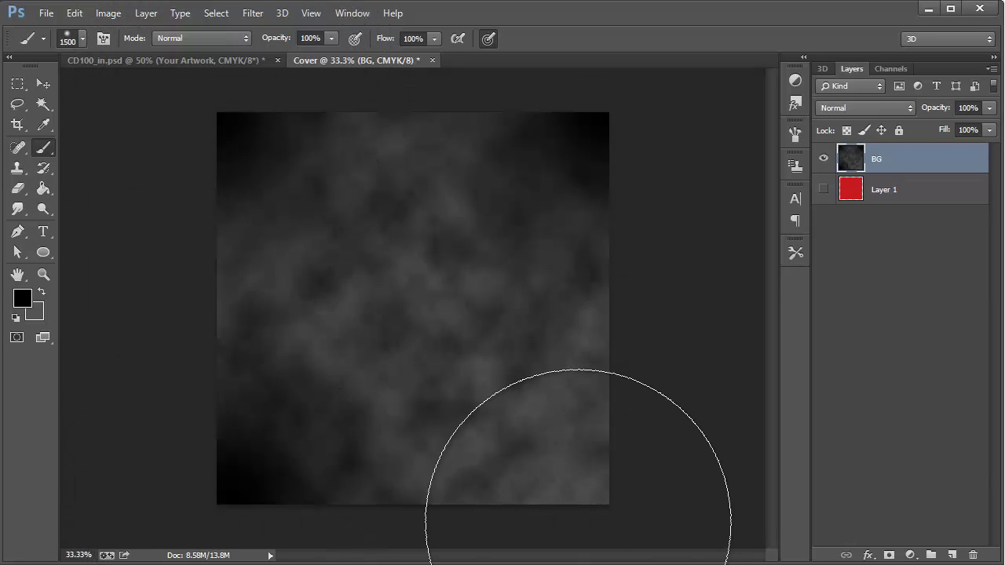
pyautogui.click(580, 520)
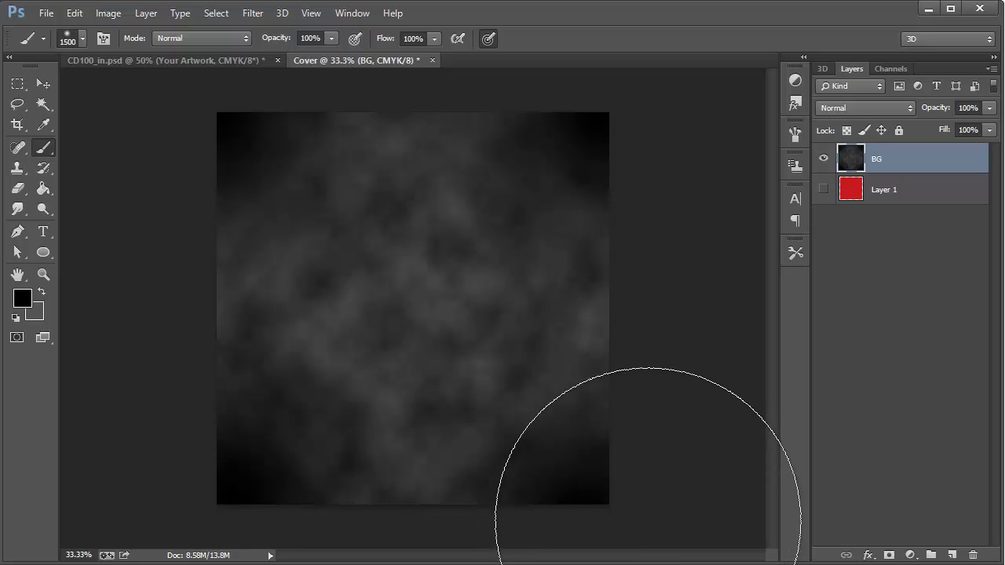
pyautogui.click(43, 86)
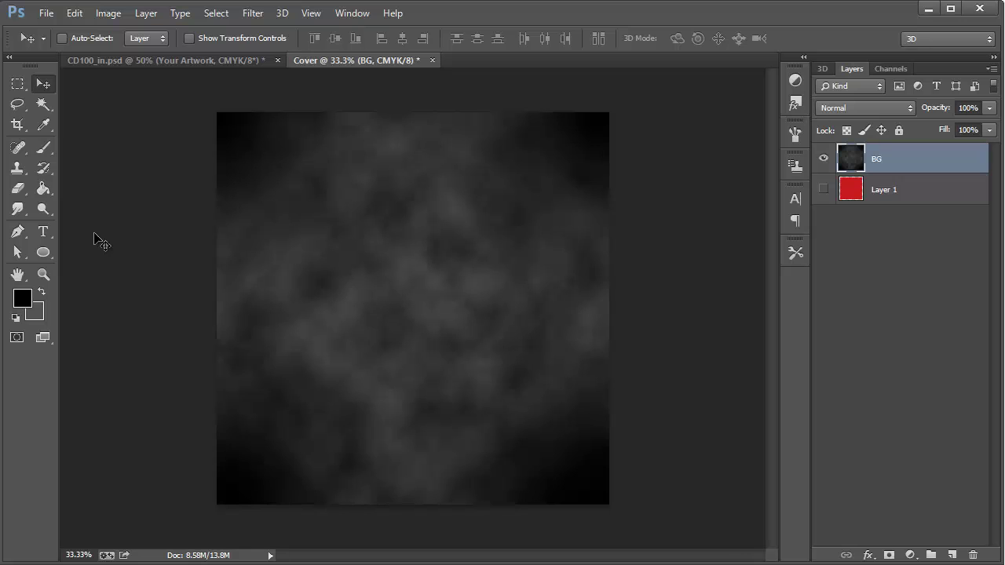
# Step: Choose a 1250 px blood-splatter tip with a large solid blot and jagged edges for the Brush tool
pyautogui.click(41, 149)
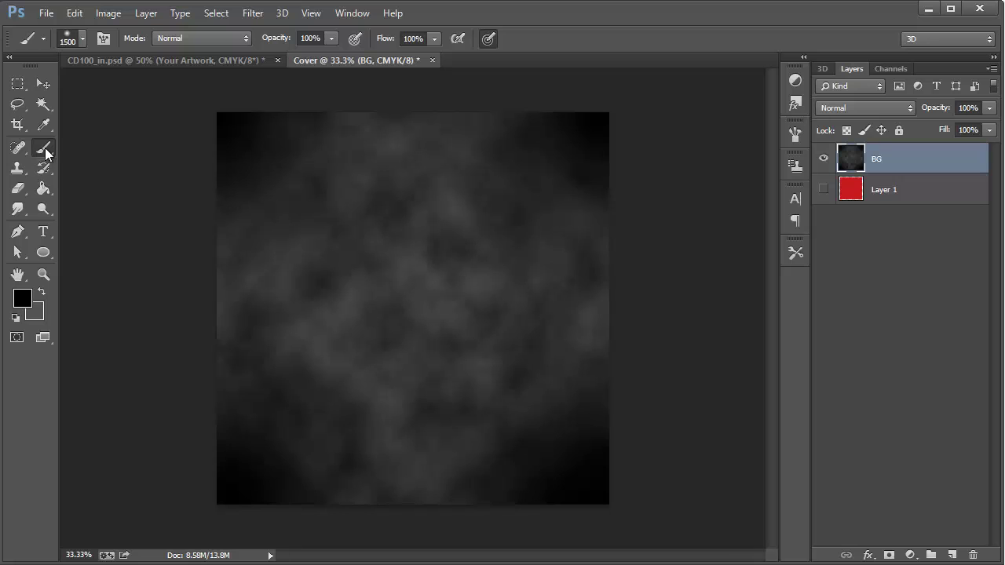
pyautogui.click(81, 40)
pyautogui.moveTo(186, 167); pyautogui.dragTo(183, 192)
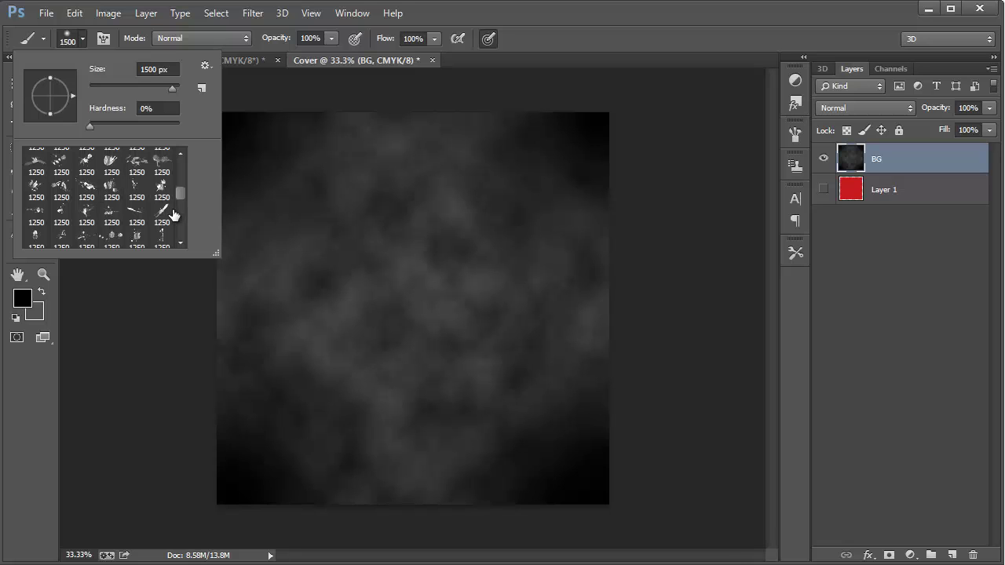
pyautogui.click(159, 191)
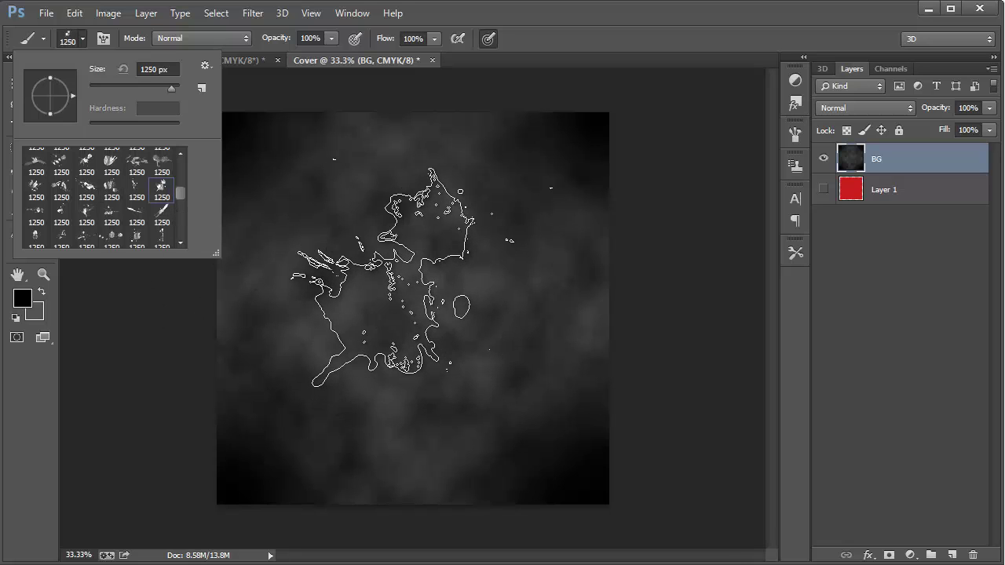
pyautogui.click(63, 219)
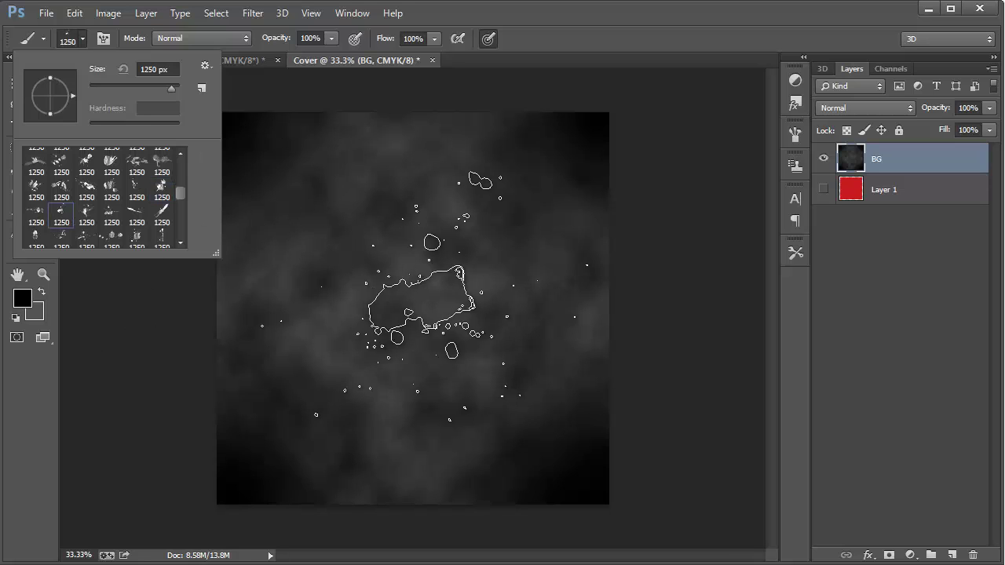
pyautogui.click(98, 221)
pyautogui.click(180, 243)
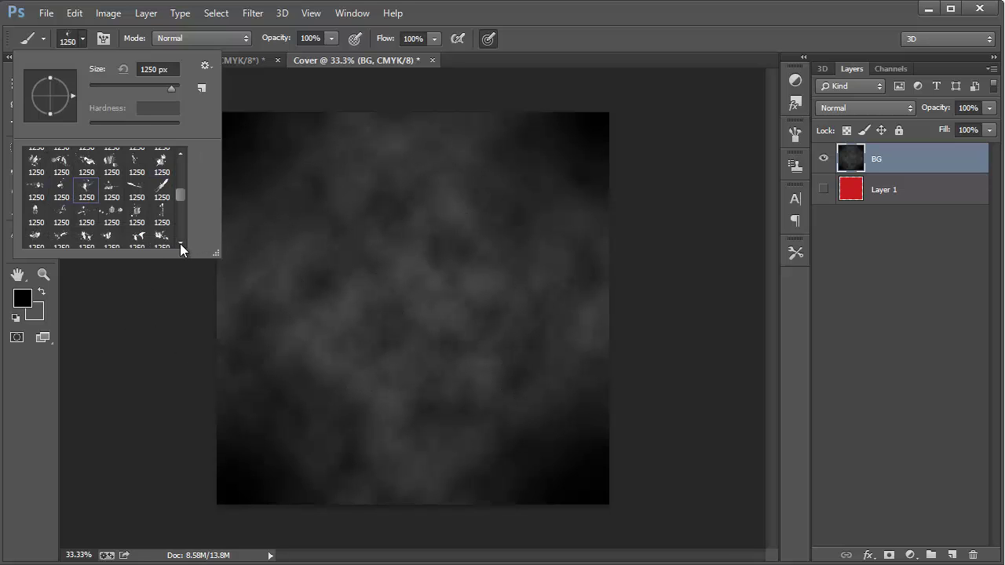
pyautogui.click(180, 244)
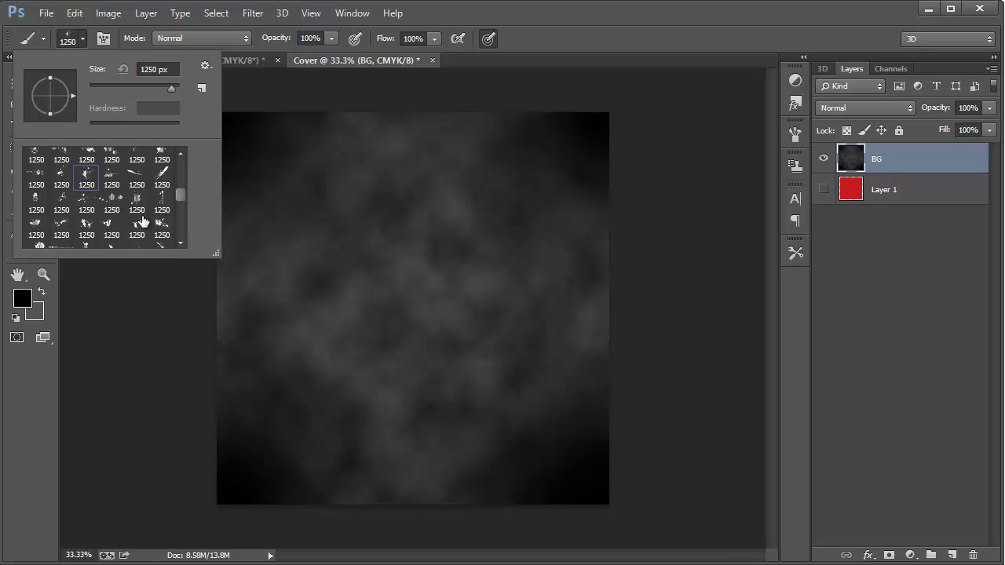
pyautogui.click(35, 226)
pyautogui.click(180, 244)
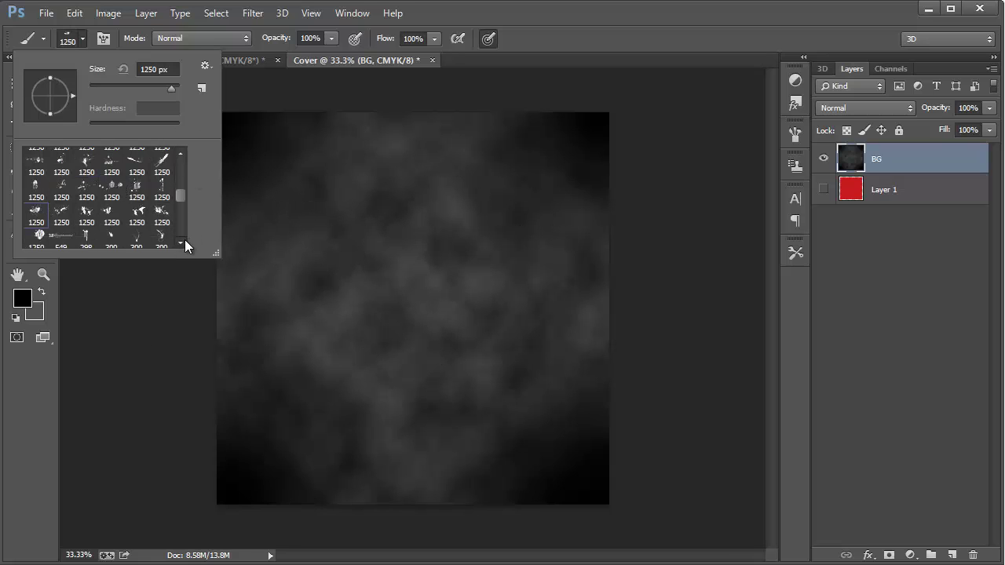
pyautogui.click(51, 232)
pyautogui.click(532, 30)
# Step: Set the foreground color to bright red ef0000
pyautogui.click(22, 295)
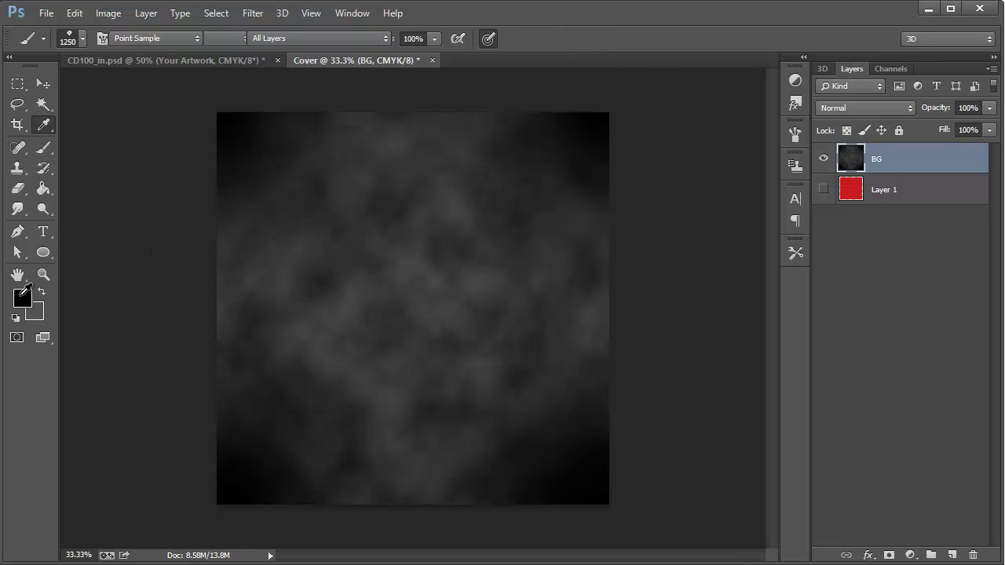
pyautogui.moveTo(719, 209); pyautogui.dragTo(724, 204)
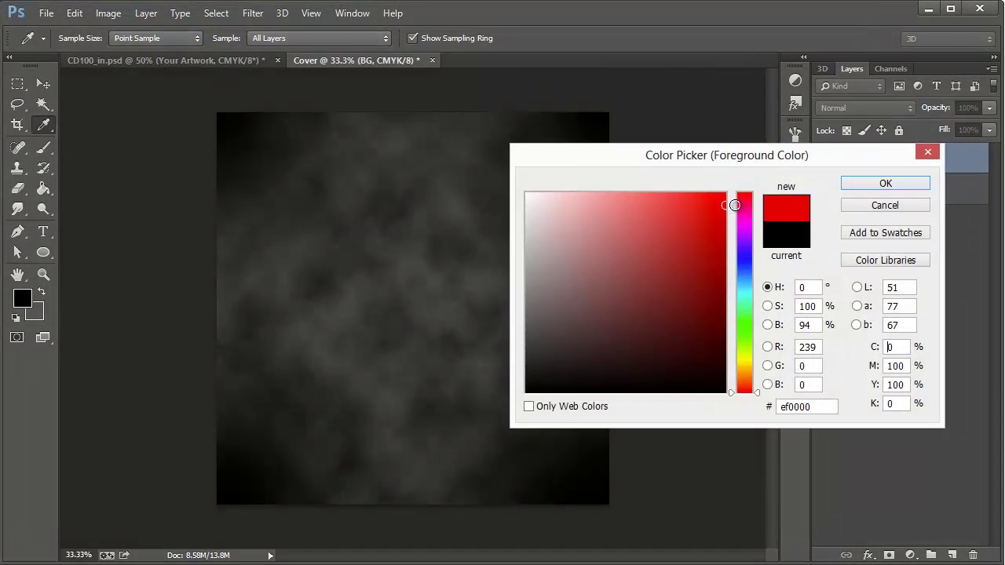
pyautogui.click(884, 185)
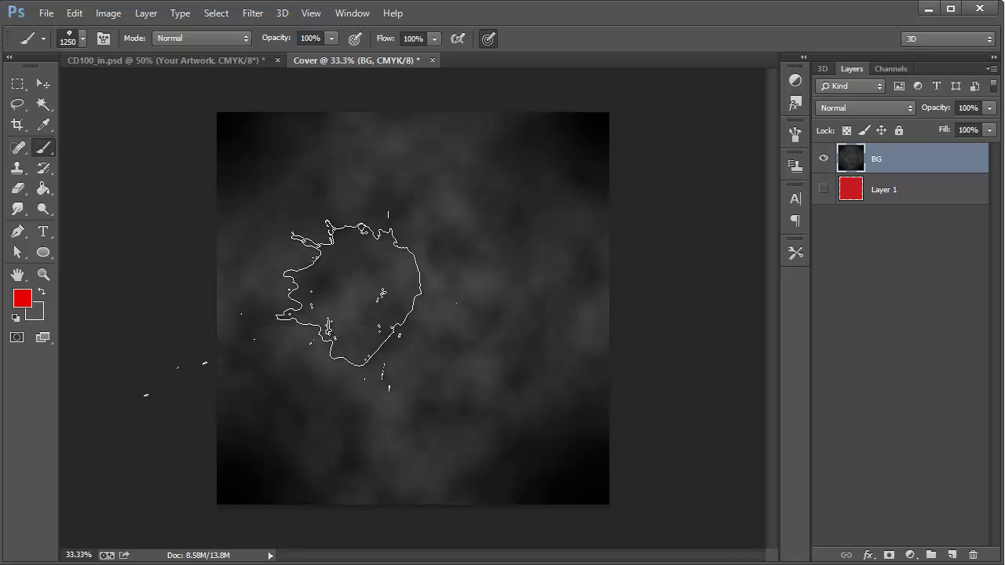
# Step: Create a new layer named blood and stamp one red splatter on it, slightly left of the canvas center
pyautogui.hotkey('ctrl', 'shift', 'n')
pyautogui.write('blood')
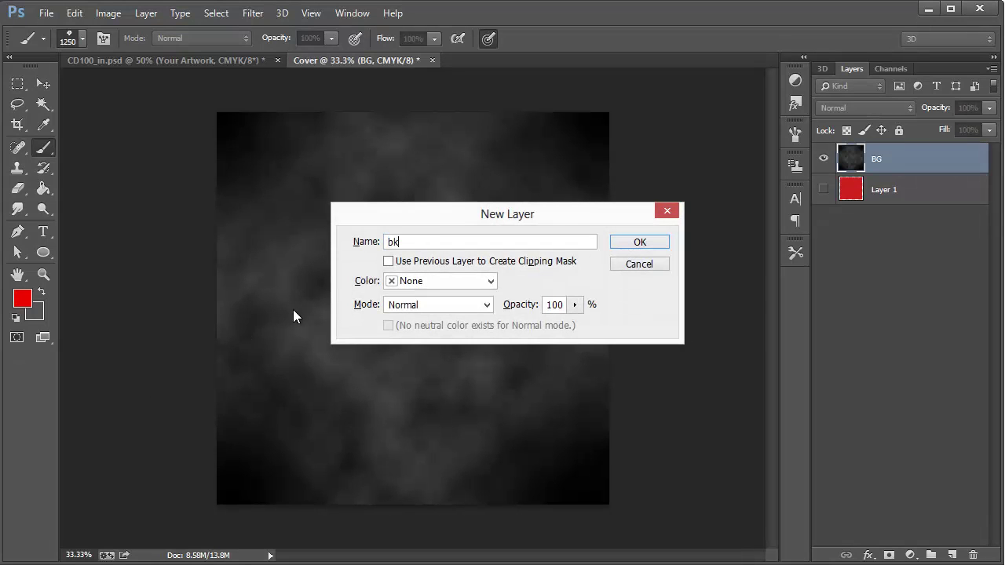
pyautogui.press('Return')
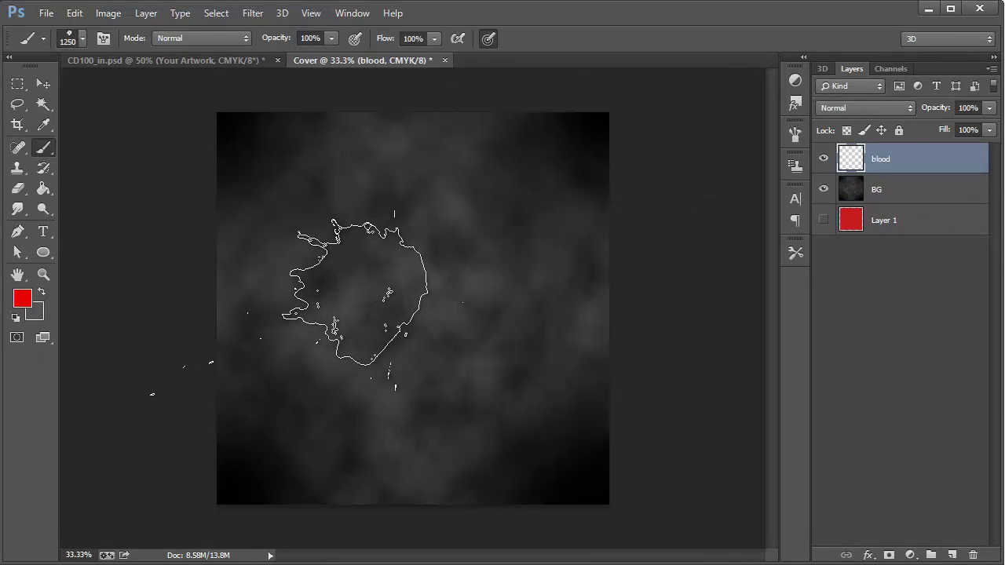
pyautogui.click(355, 298)
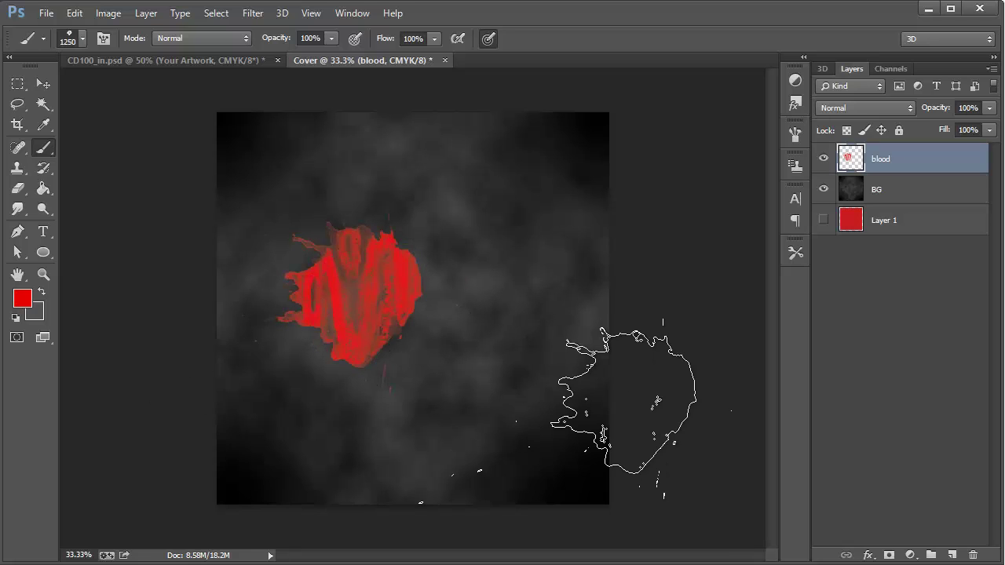
# Step: Delete the part of the splatter right of the canvas's vertical center using a full-height rectangular selection, and deselect
pyautogui.click(43, 83)
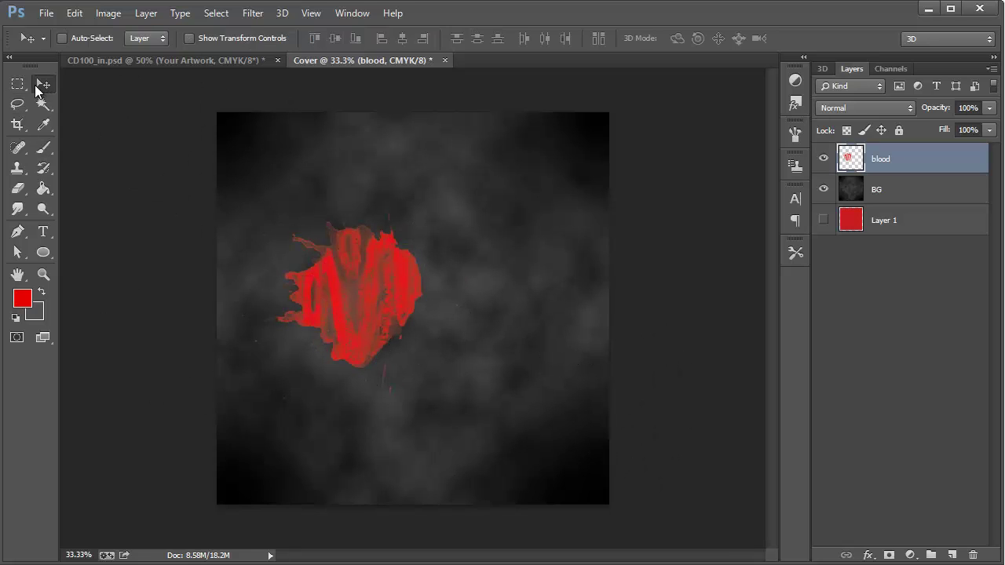
pyautogui.click(18, 84)
pyautogui.click(553, 107)
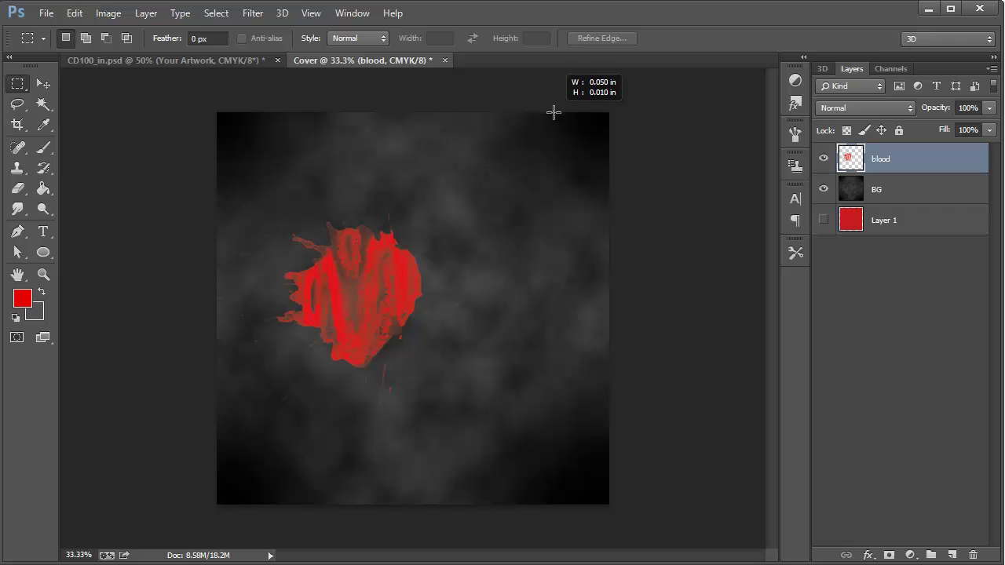
pyautogui.moveTo(510, 95); pyautogui.dragTo(410, 523)
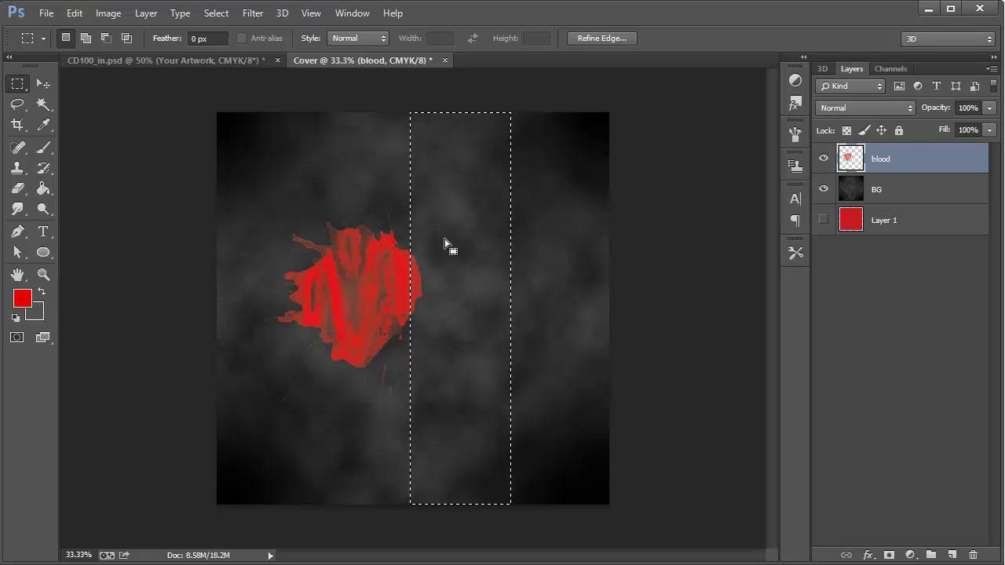
pyautogui.press('Delete')
pyautogui.hotkey('ctrl', 'd')
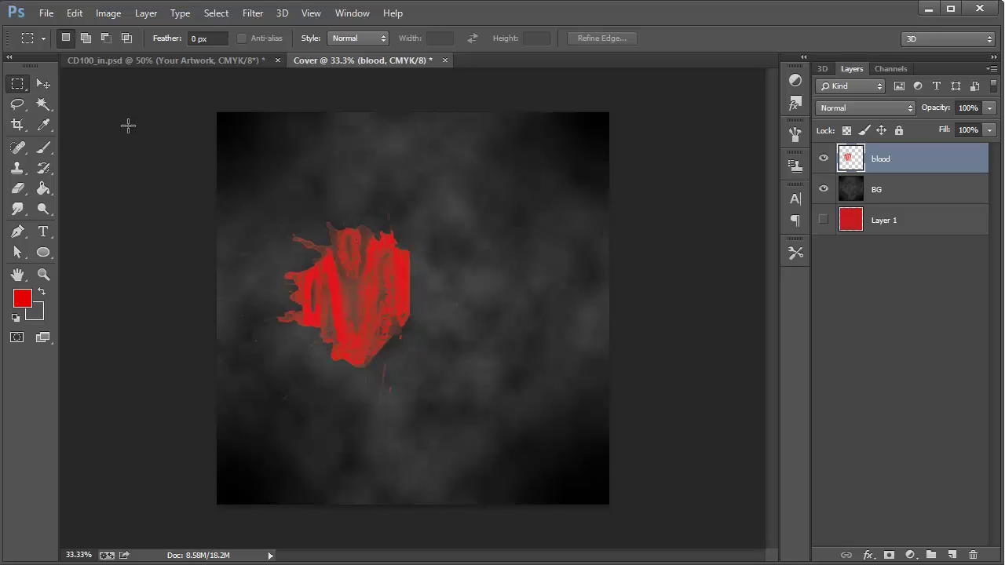
pyautogui.click(36, 88)
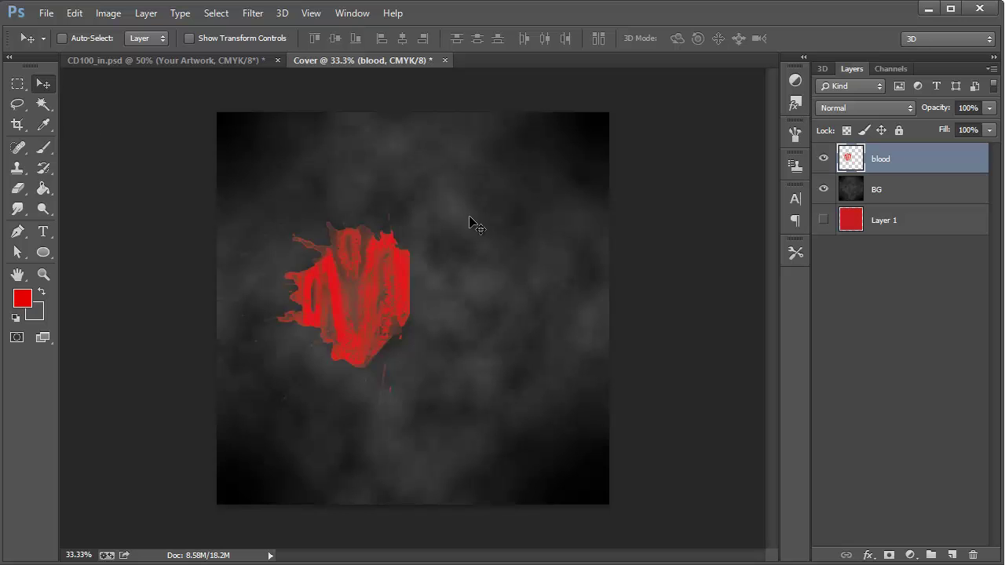
# Step: Duplicate the blood layer as blood copy within the Cover document
pyautogui.rightClick(870, 161)
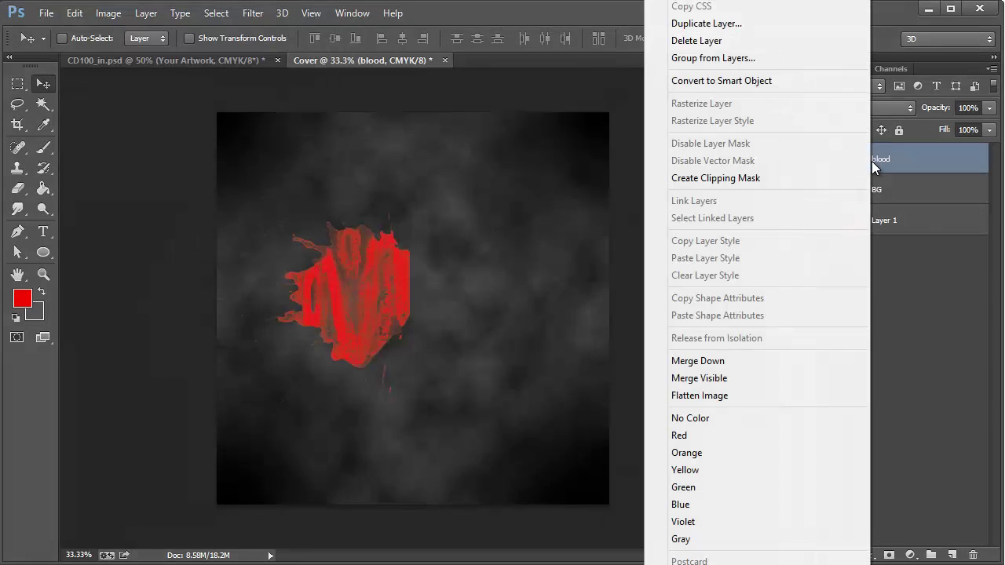
pyautogui.click(705, 23)
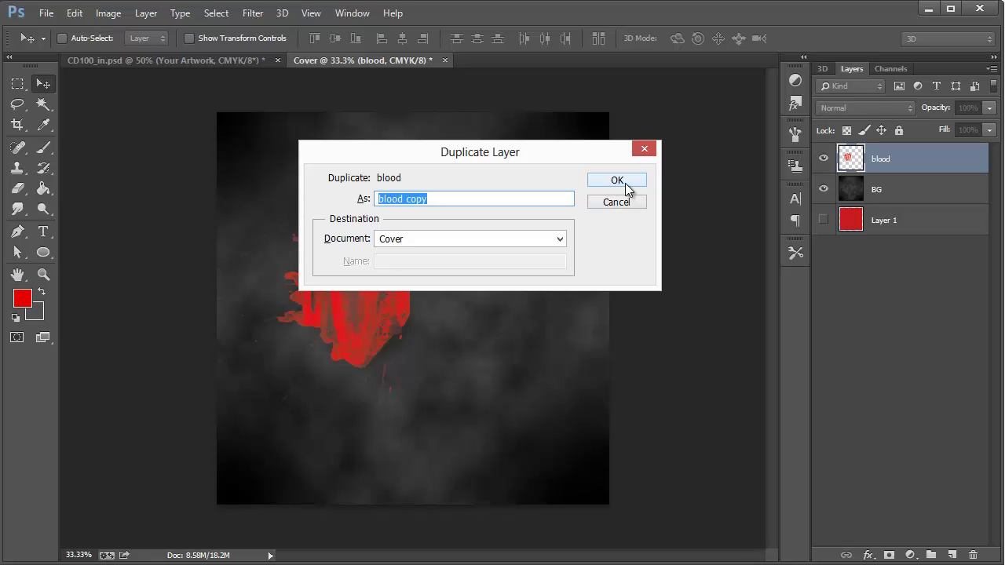
pyautogui.click(622, 184)
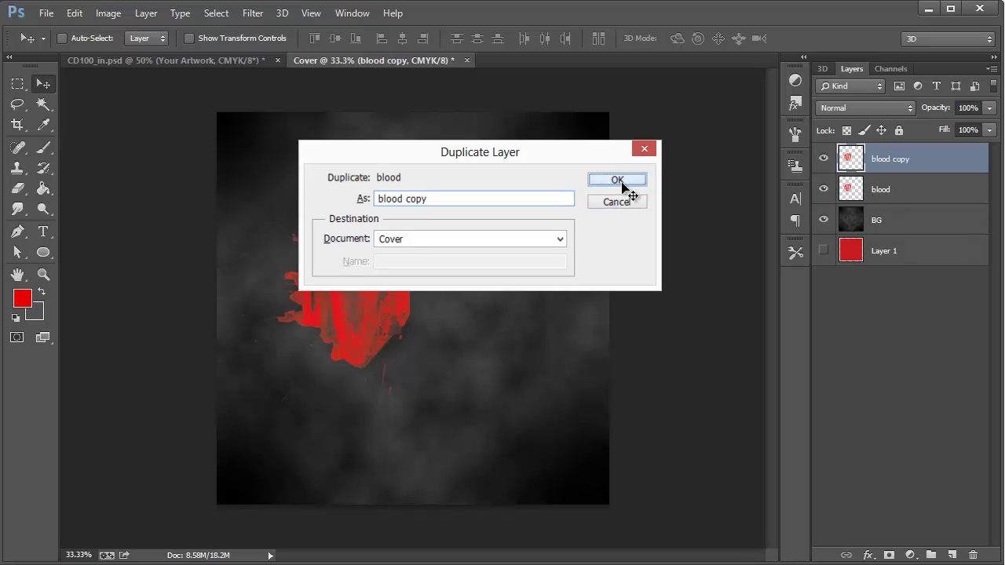
# Step: Examine the keyboard shortcuts assigned to tools, panel commands and Layer commands such as Duplicate Layer, without changing any
pyautogui.click(73, 16)
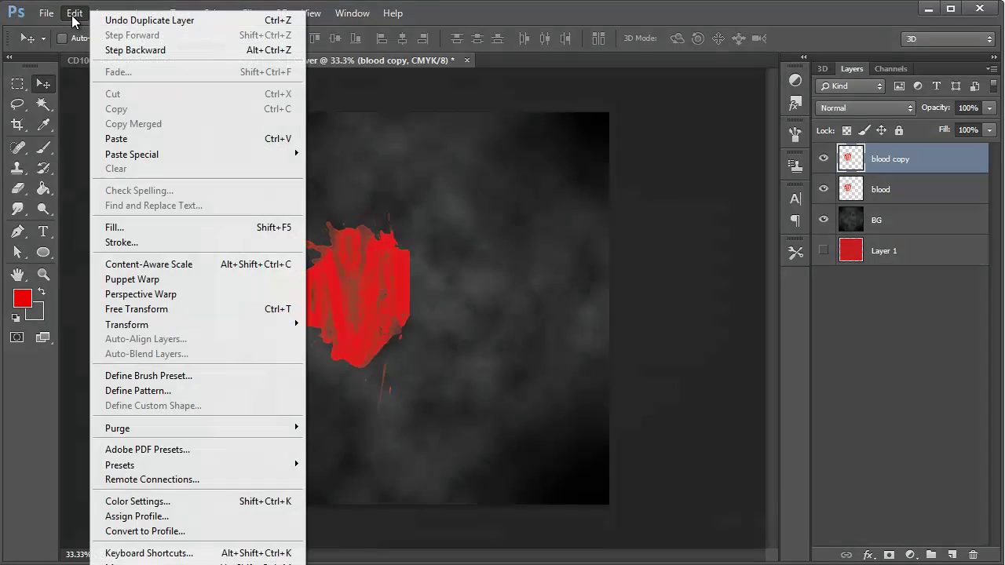
pyautogui.click(197, 553)
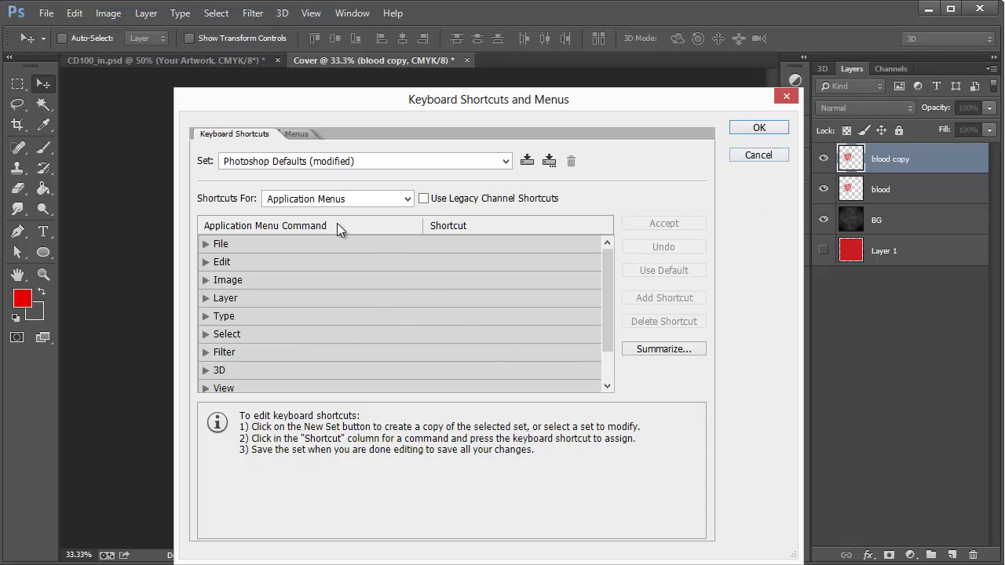
pyautogui.click(338, 199)
pyautogui.click(306, 239)
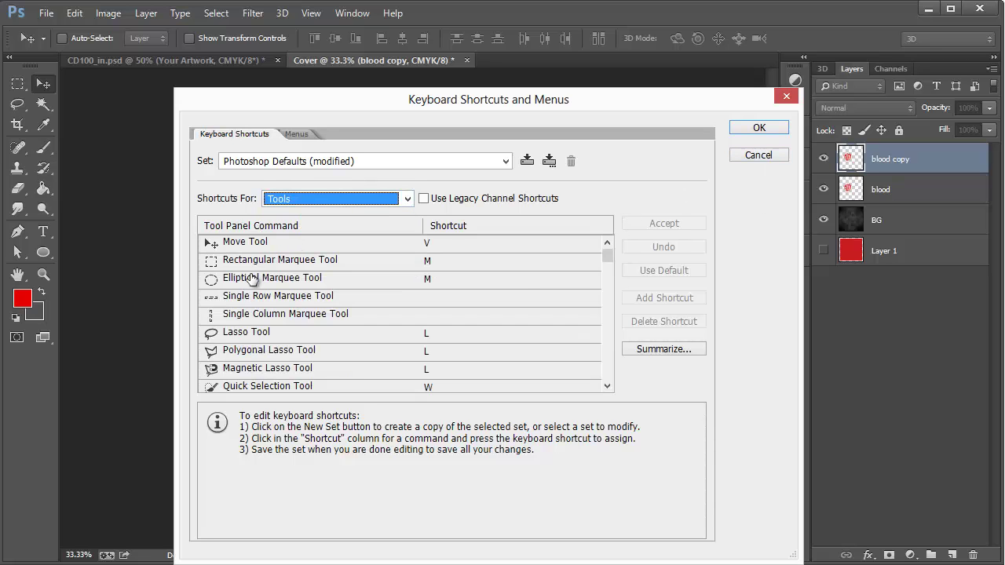
pyautogui.click(323, 203)
pyautogui.click(330, 228)
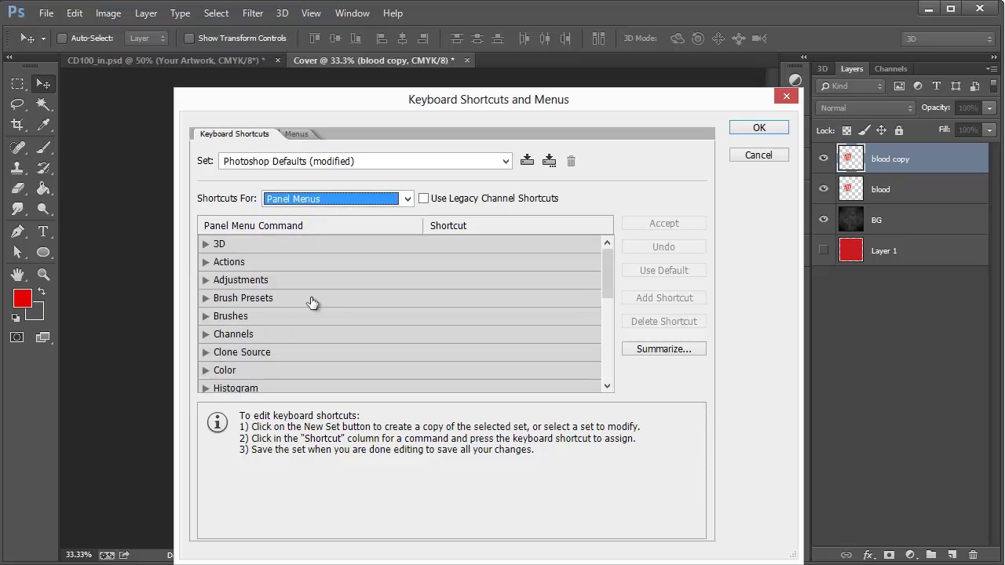
pyautogui.press('Down')
pyautogui.press('Up')
pyautogui.press('Up')
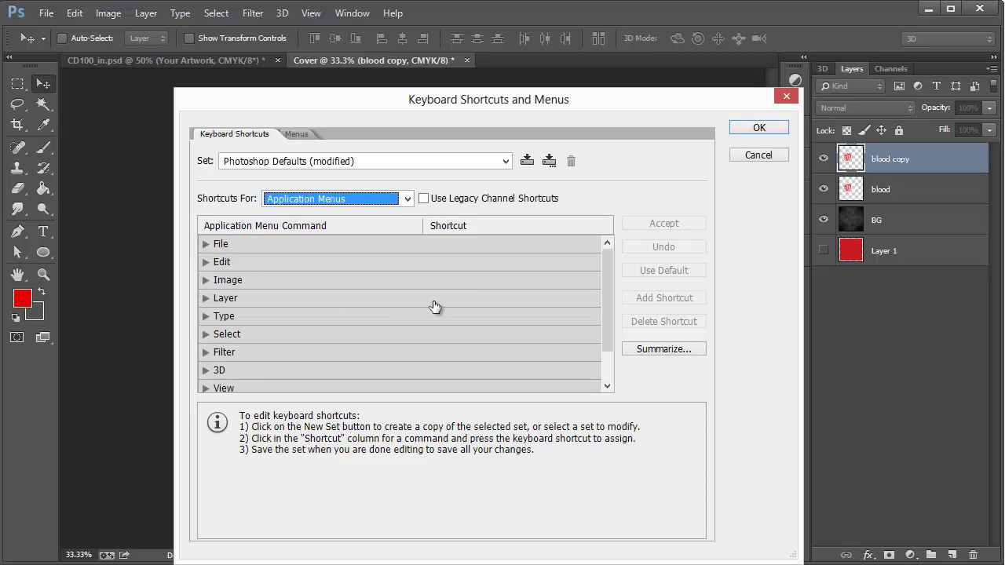
pyautogui.click(209, 302)
pyautogui.click(206, 300)
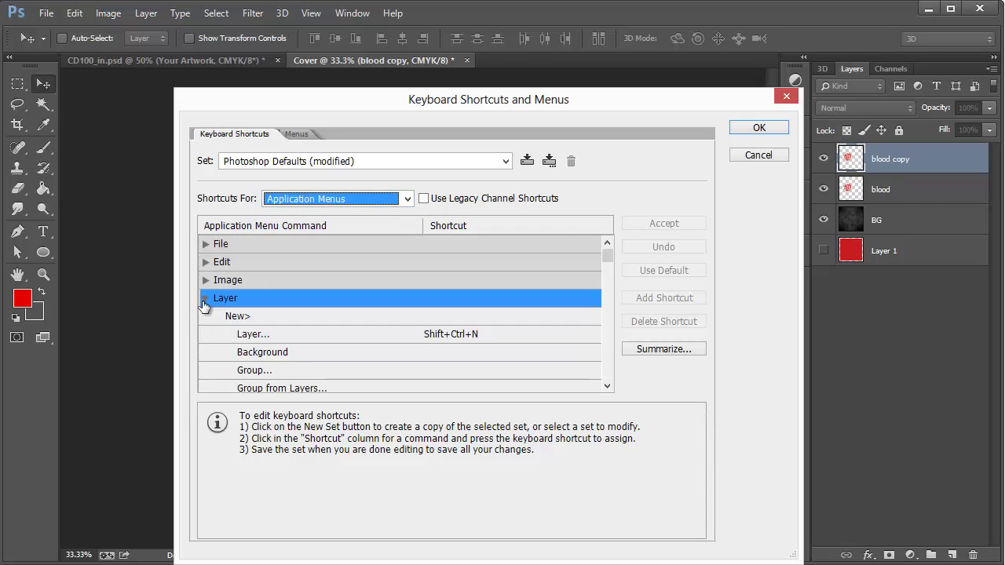
pyautogui.scroll(-3, 607, 255)
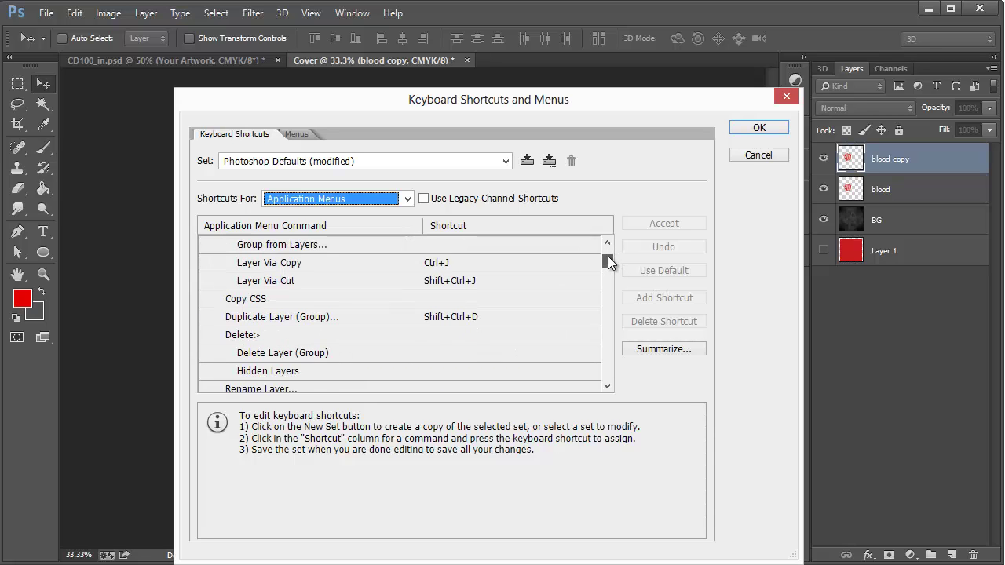
pyautogui.moveTo(607, 256); pyautogui.dragTo(610, 258)
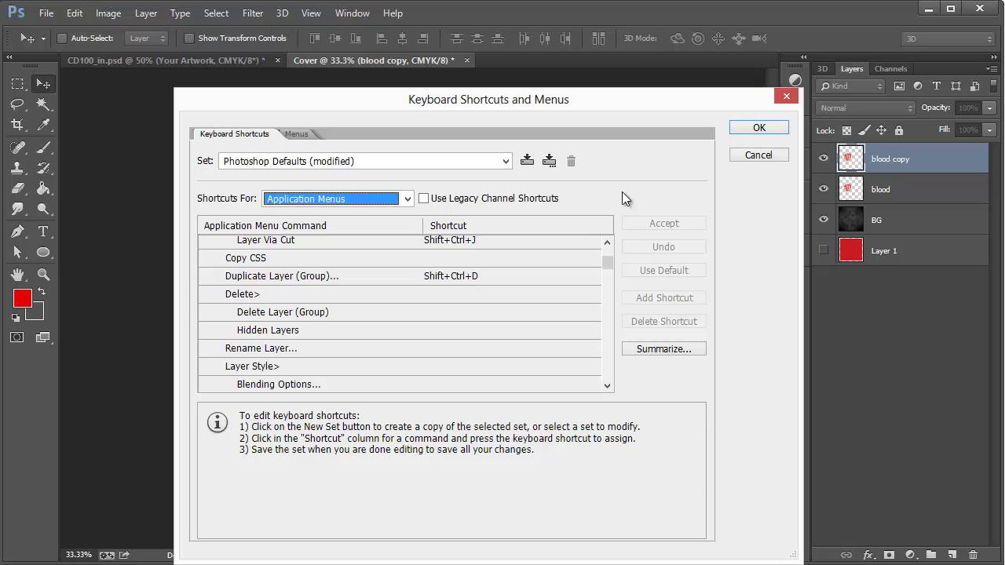
pyautogui.click(755, 155)
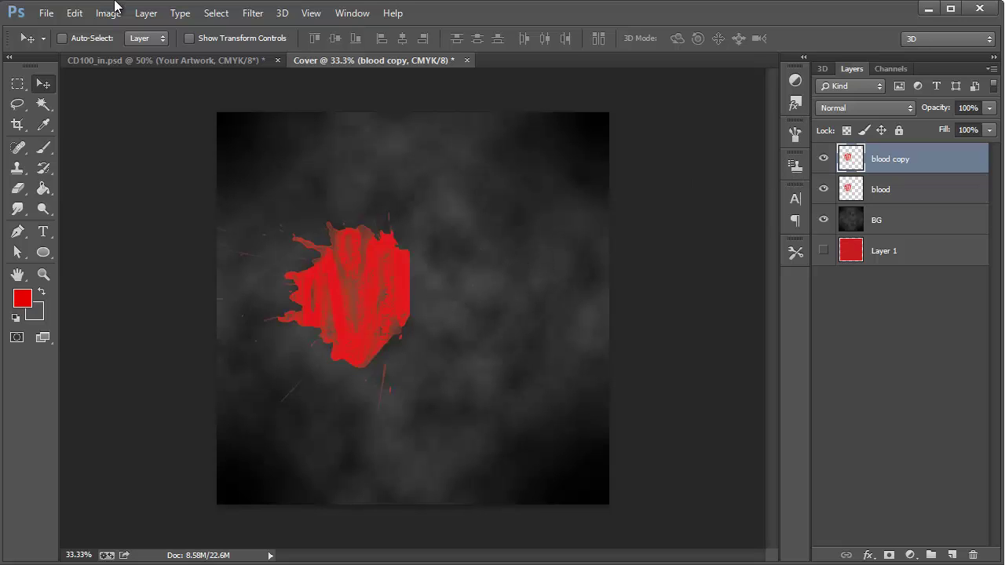
# Step: Flip the blood copy layer horizontally and move it right so the two halves meet at the canvas's vertical center
pyautogui.click(75, 13)
pyautogui.moveTo(157, 324)
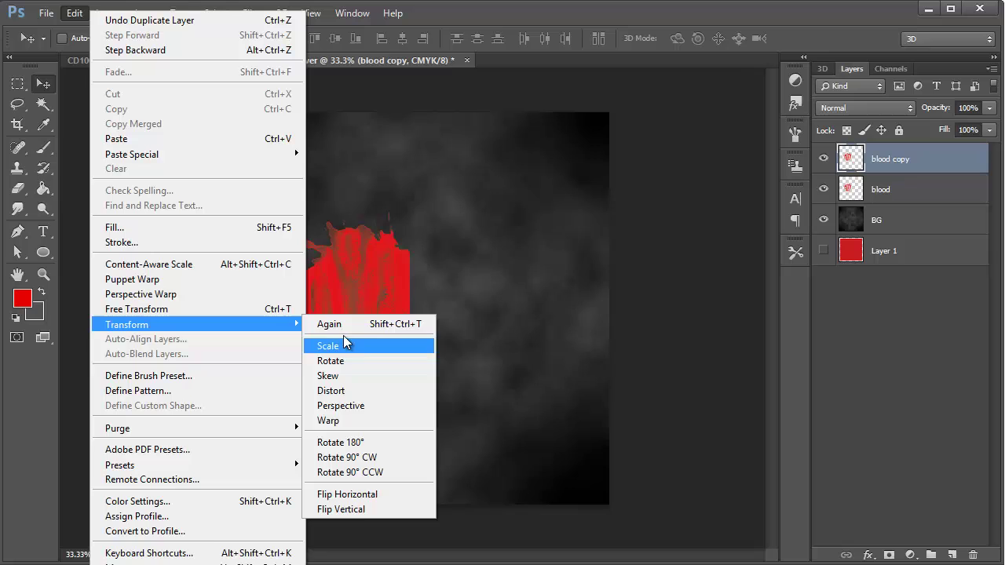
pyautogui.click(372, 493)
pyautogui.moveTo(314, 288); pyautogui.dragTo(464, 268)
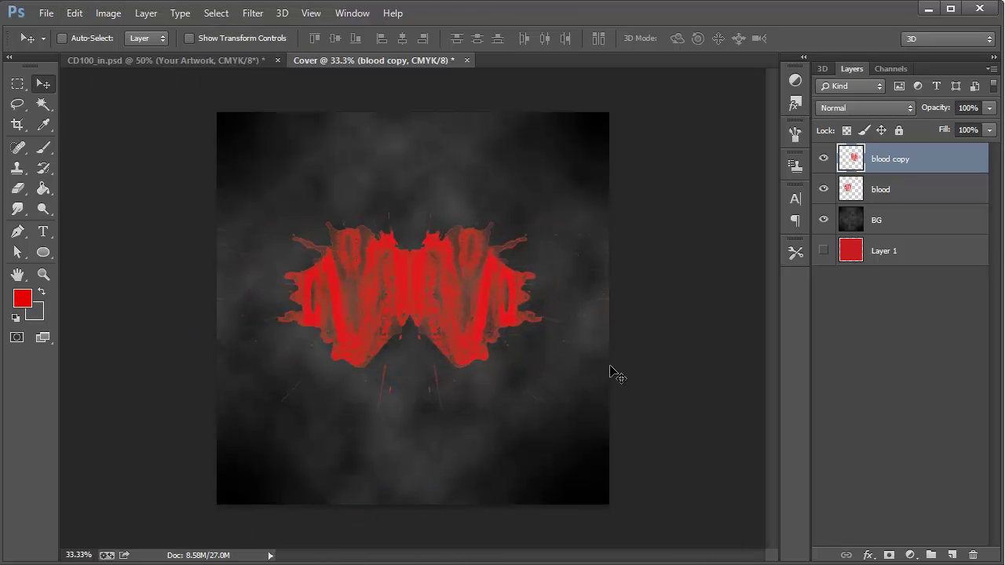
# Step: Merge the blood and blood copy layers into one layer, and duplicate the merged layer within the Cover document
pyautogui.keyDown('shift'); pyautogui.click(887, 189); pyautogui.keyUp('shift')
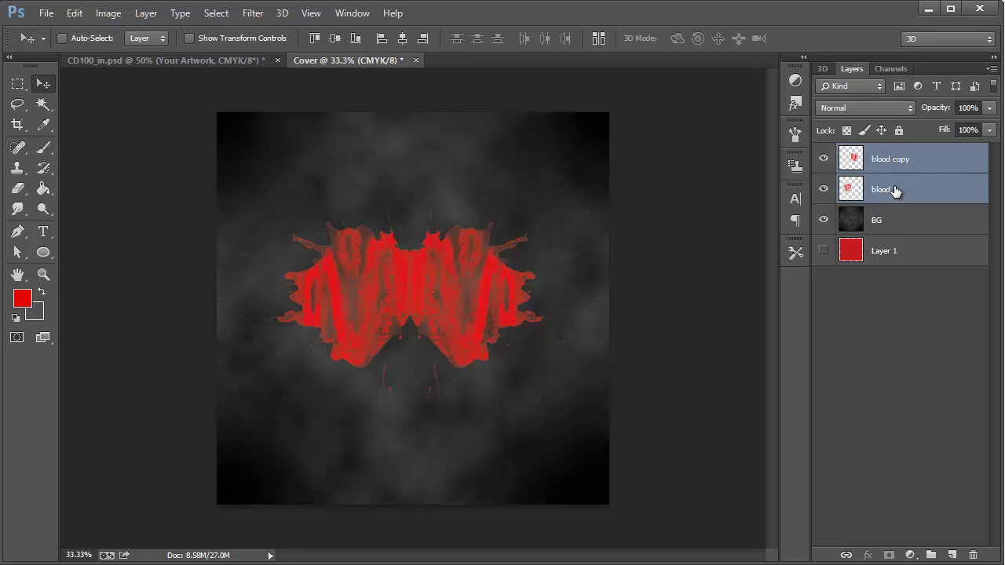
pyautogui.hotkey('ctrl', 'e')
pyautogui.rightClick(901, 161)
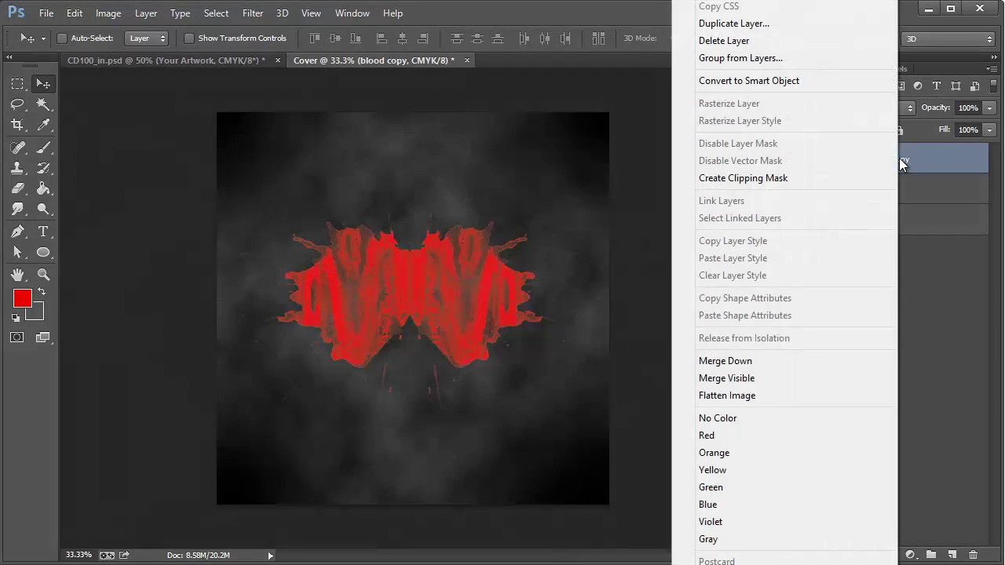
pyautogui.press('Escape')
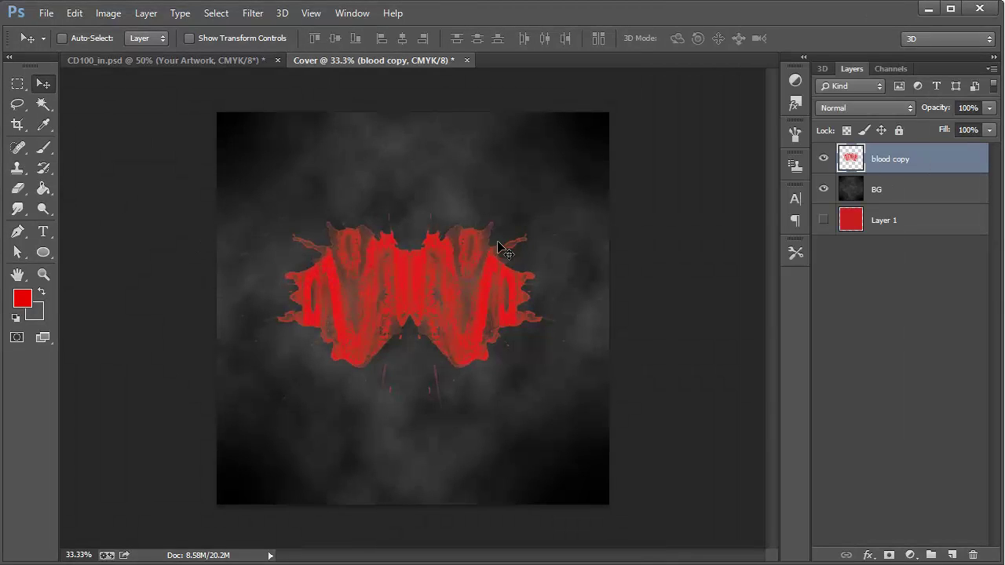
pyautogui.moveTo(874, 165); pyautogui.dragTo(538, 293)
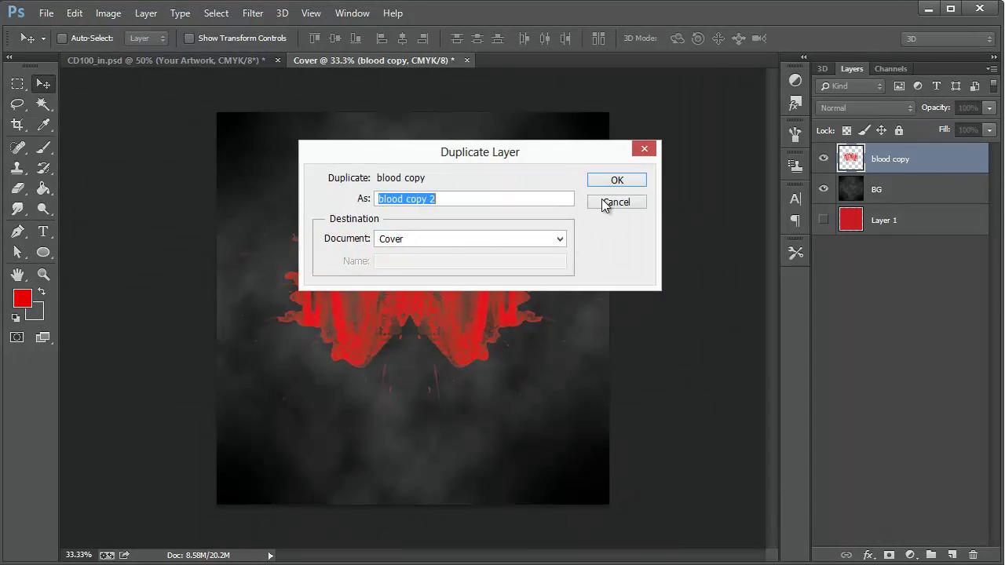
pyautogui.click(615, 182)
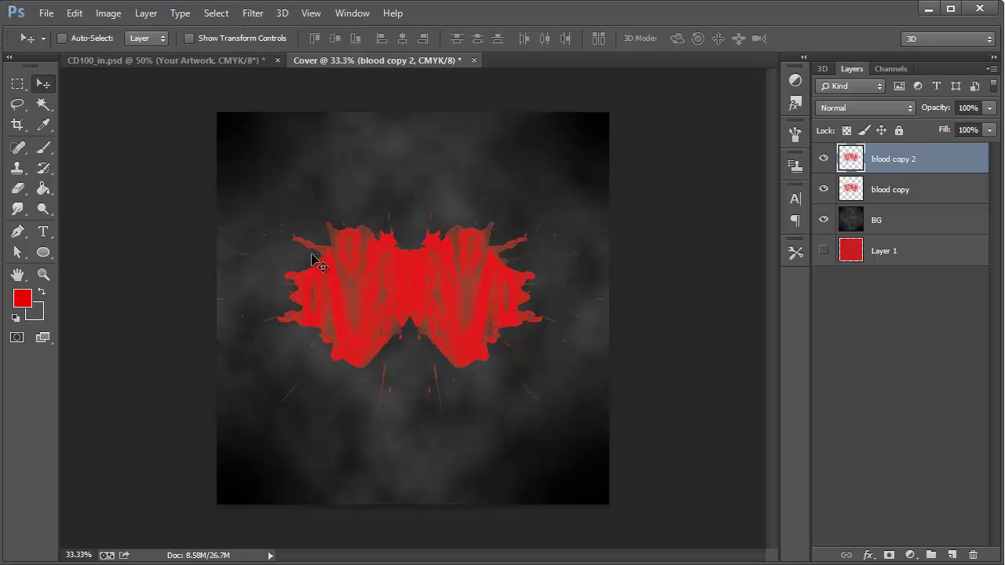
# Step: Apply the Mezzotint filter with the Fine Dots type to the blood copy 2 layer
pyautogui.click(252, 12)
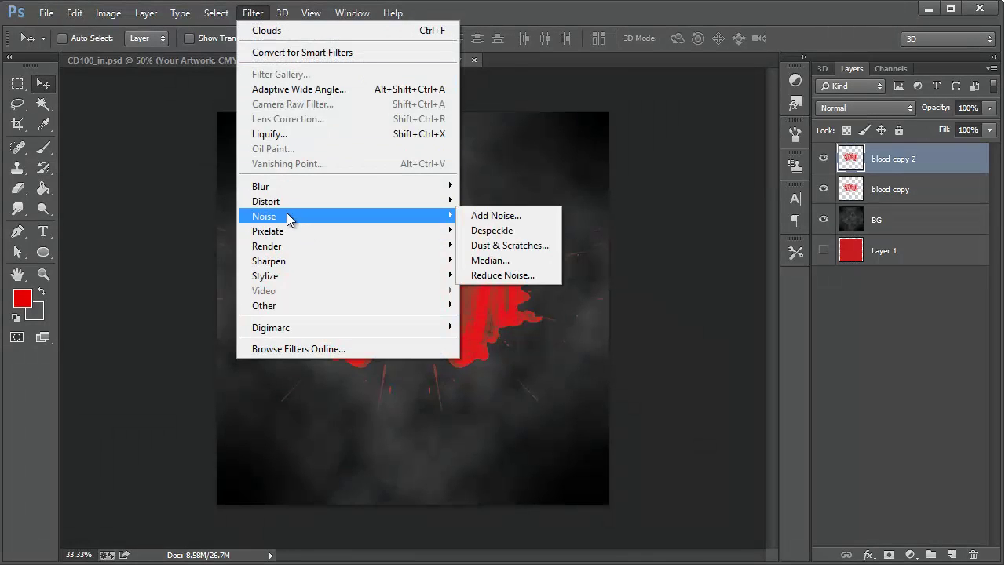
pyautogui.moveTo(294, 232)
pyautogui.click(528, 289)
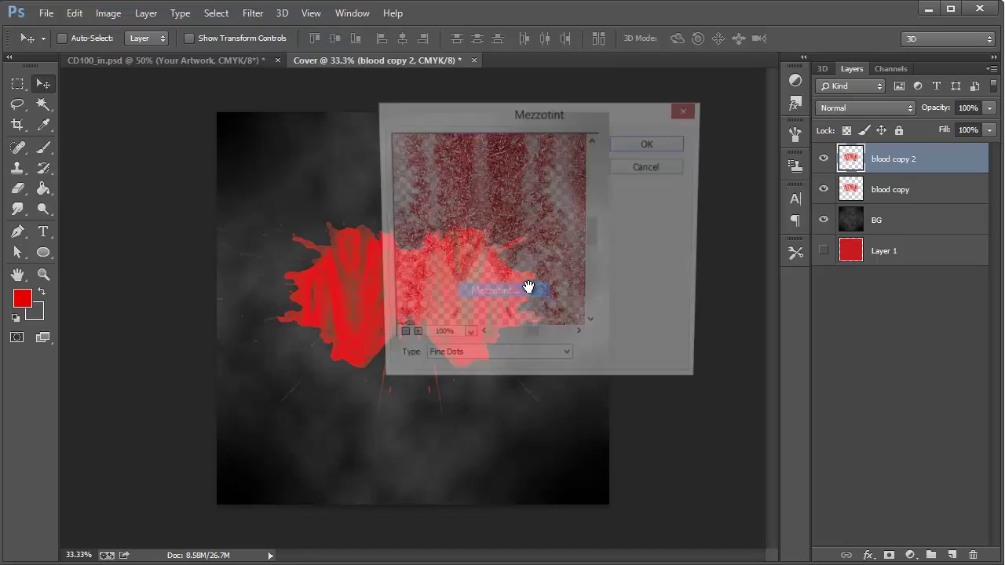
pyautogui.moveTo(488, 139); pyautogui.dragTo(449, 256)
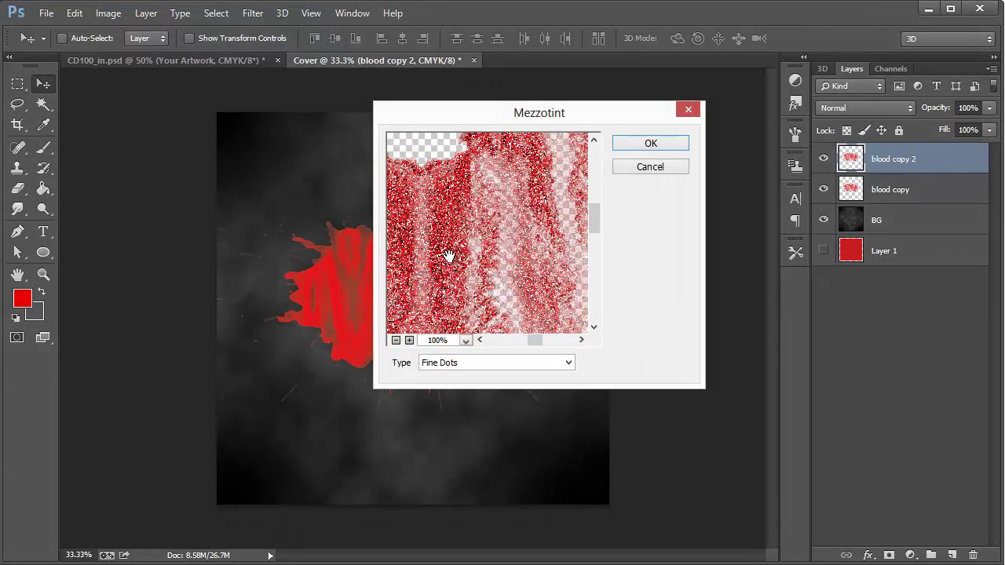
pyautogui.click(651, 145)
# Step: Apply a Motion Blur with an angle of 0° and a distance of 32 pixels to the blood copy 2 layer
pyautogui.click(43, 275)
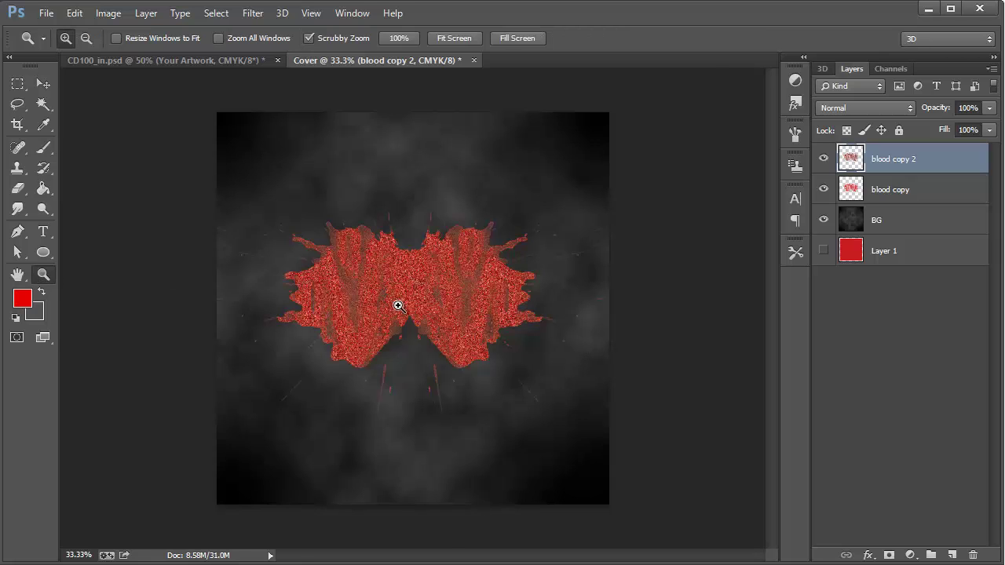
pyautogui.click(398, 305)
pyautogui.click(44, 88)
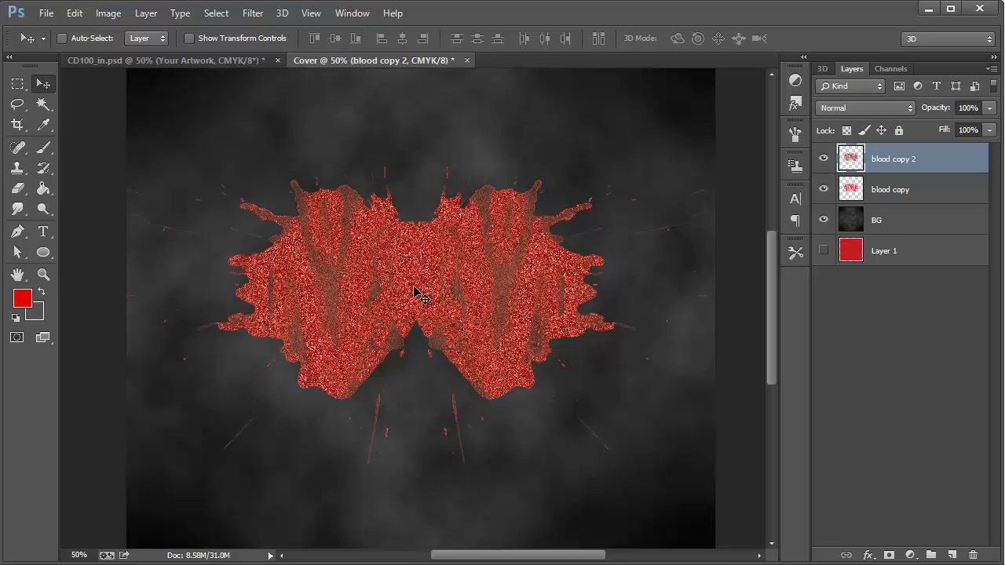
pyautogui.click(252, 13)
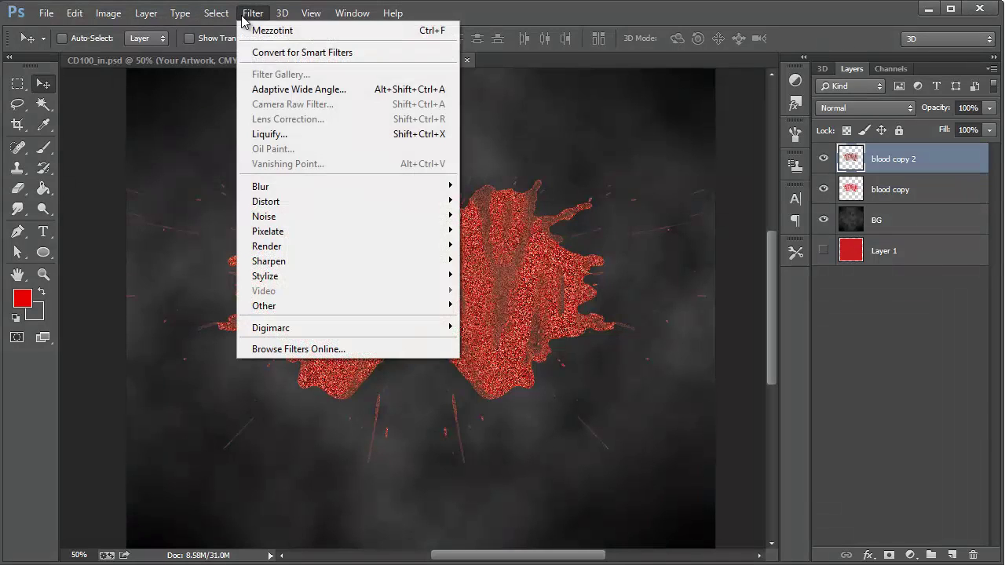
pyautogui.moveTo(279, 191)
pyautogui.click(502, 323)
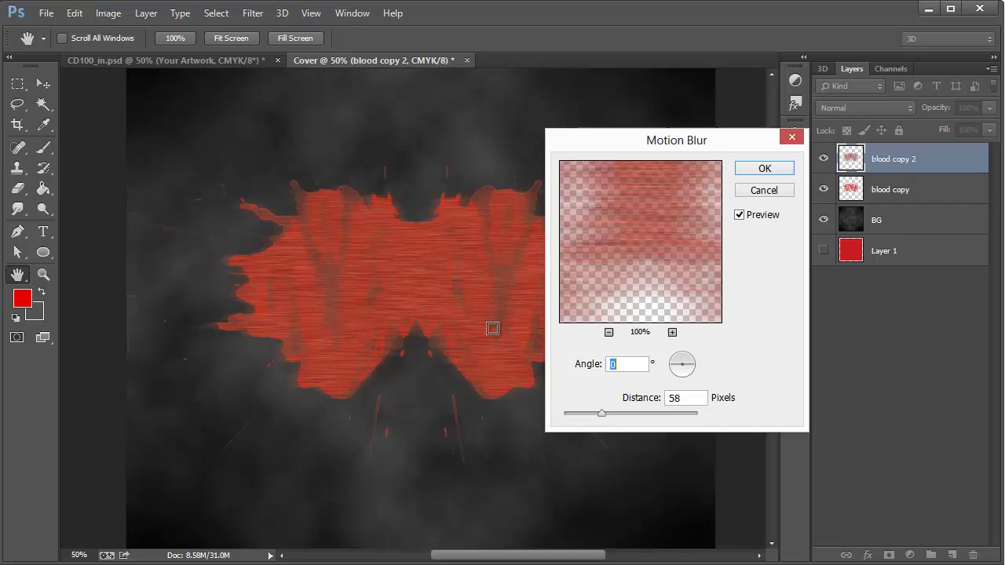
pyautogui.moveTo(601, 413); pyautogui.dragTo(587, 419)
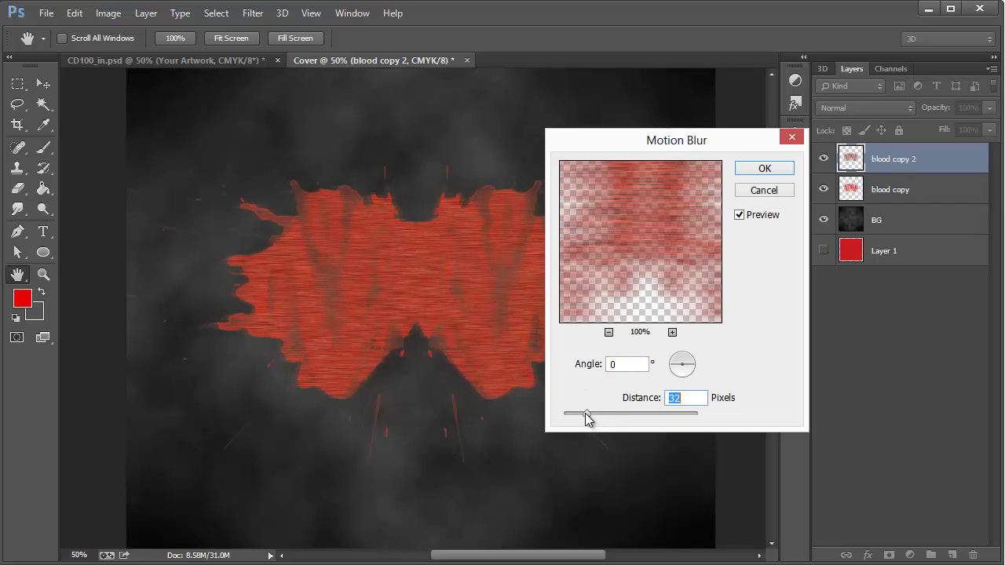
pyautogui.click(757, 169)
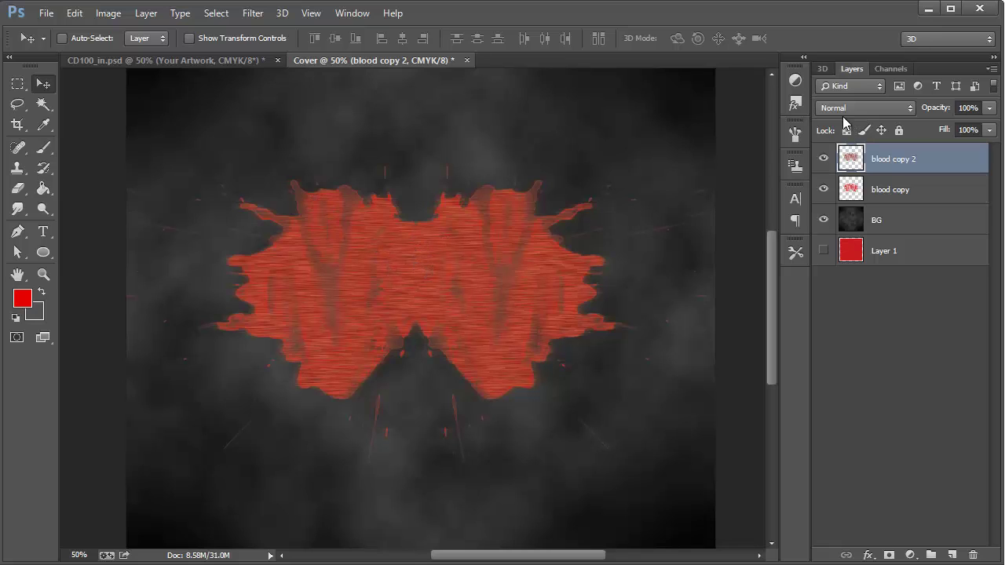
# Step: Invert the colors of the blood copy 2 layer
pyautogui.click(109, 14)
pyautogui.moveTo(177, 53)
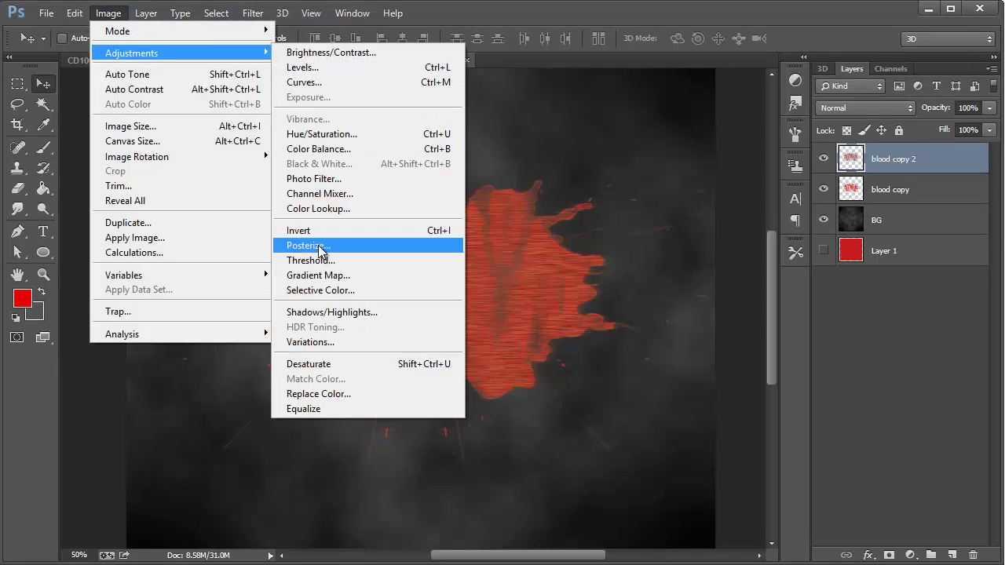
pyautogui.click(318, 230)
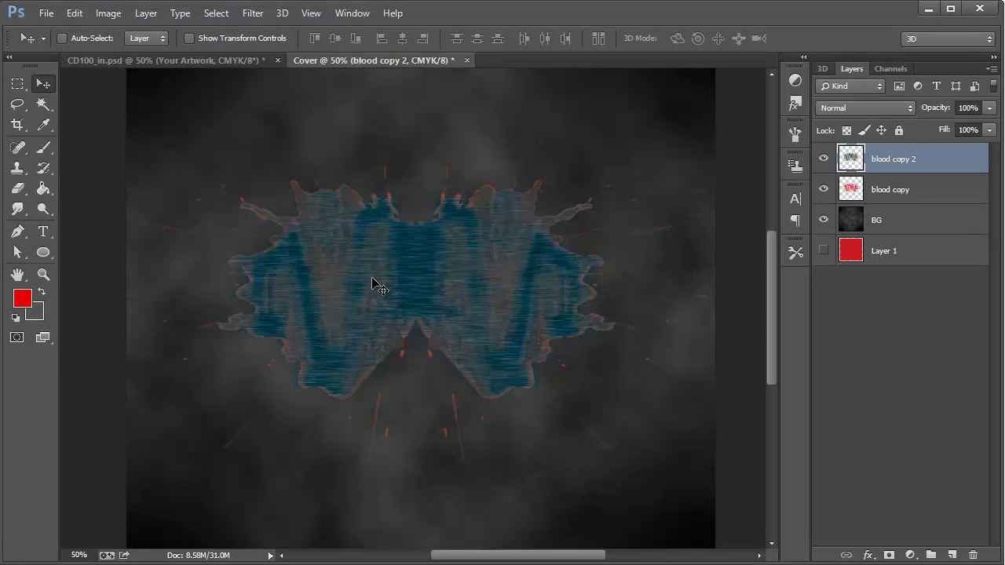
# Step: Darken the inverted splatter with Brightness/Contrast, setting brightness to -95 and contrast to 100
pyautogui.click(108, 14)
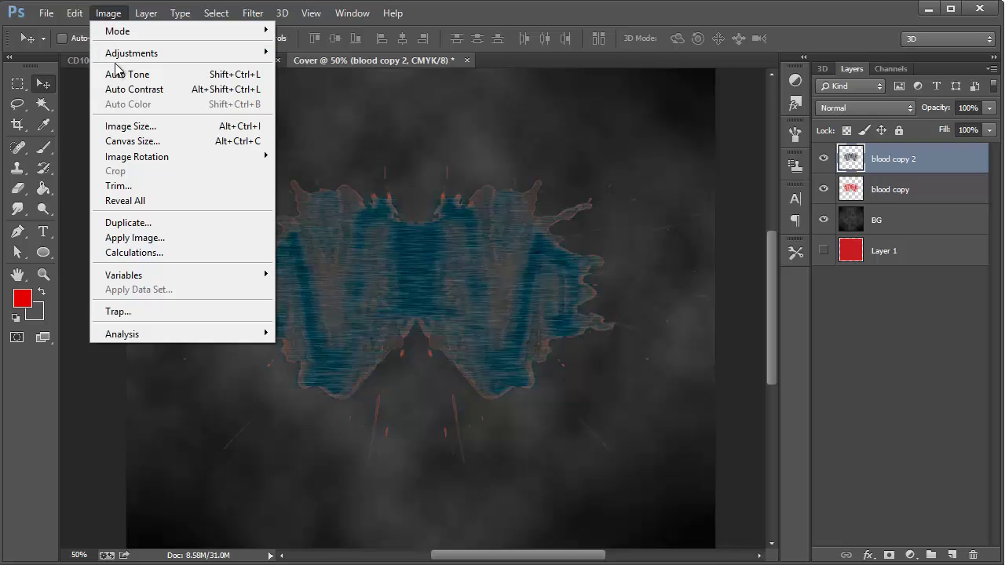
pyautogui.moveTo(114, 53)
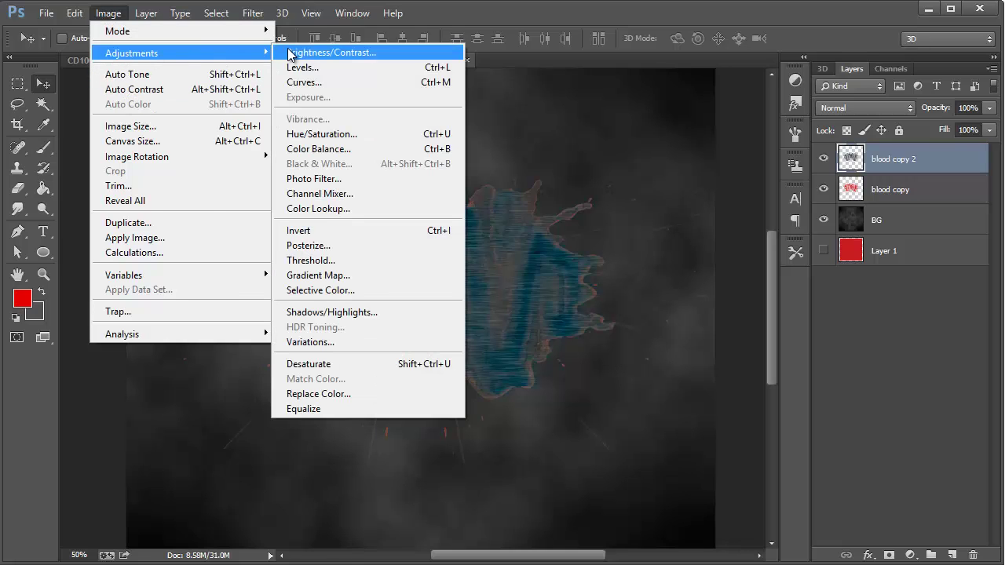
pyautogui.click(289, 54)
pyautogui.moveTo(529, 429); pyautogui.dragTo(492, 428)
pyautogui.moveTo(558, 460); pyautogui.dragTo(643, 463)
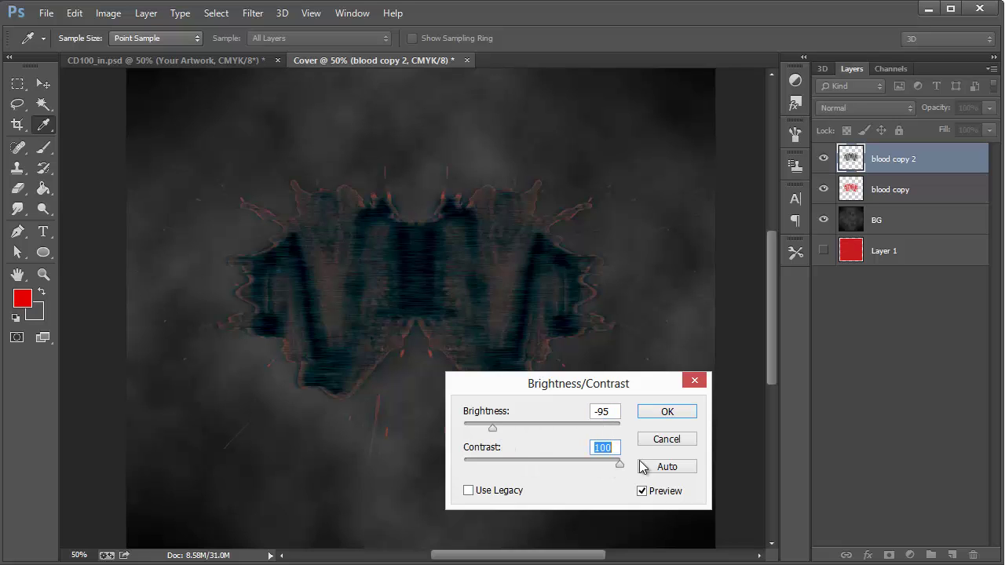
pyautogui.click(680, 414)
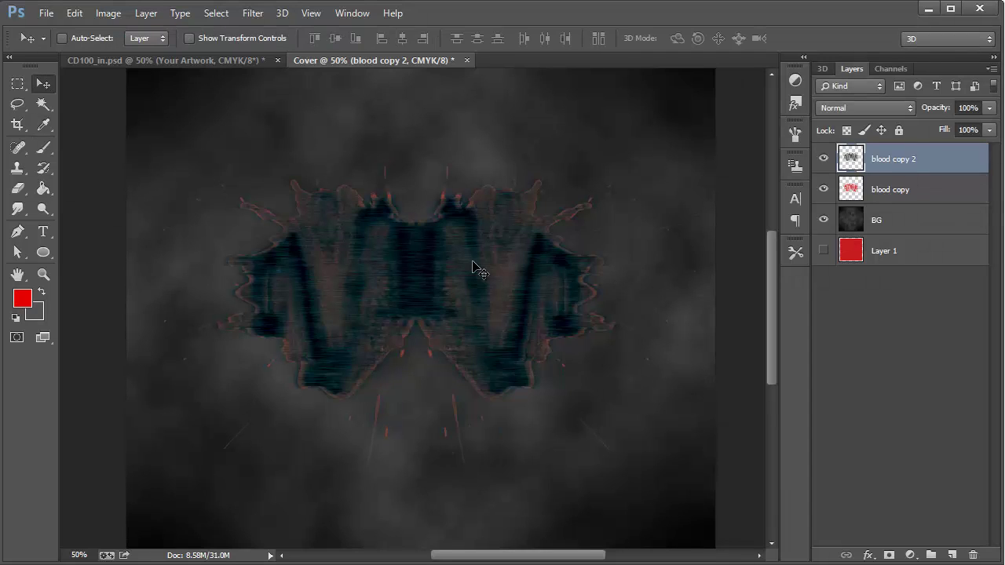
# Step: Free-transform the blood copy 2 layer, narrowing it symmetrically to about 90% width and lowering its upper edge slightly
pyautogui.click(908, 190)
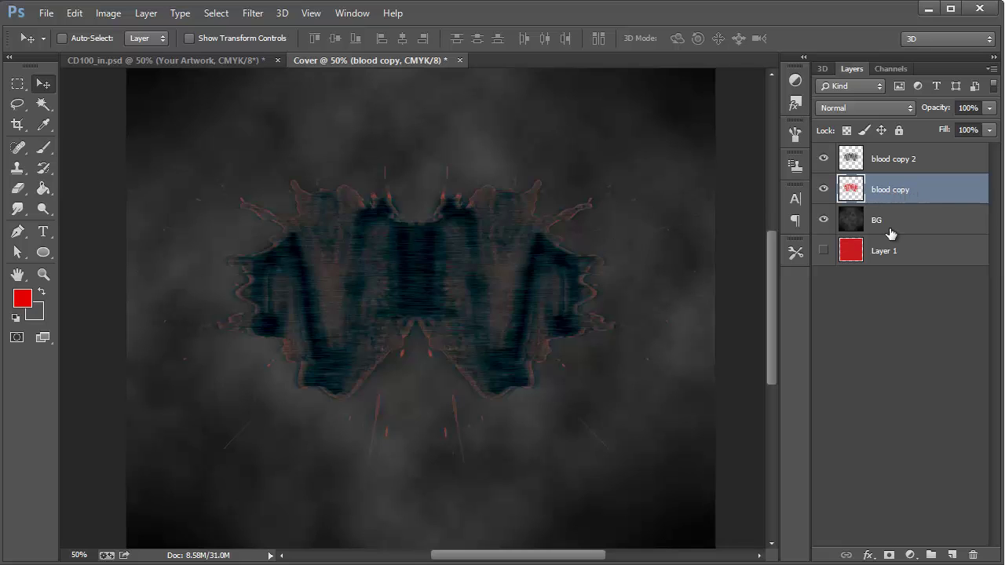
pyautogui.click(904, 165)
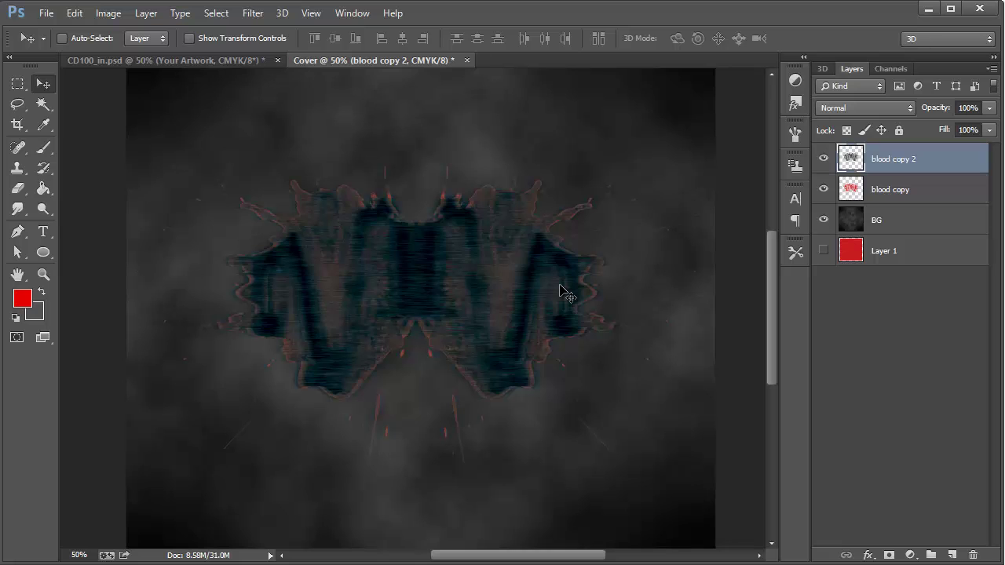
pyautogui.hotkey('ctrl', 't')
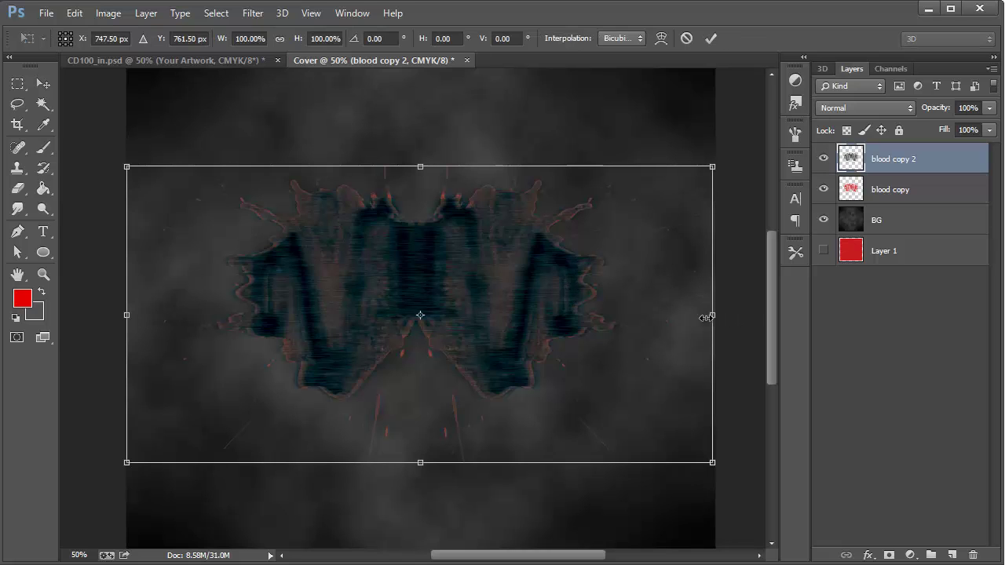
pyautogui.moveTo(705, 317)
pyautogui.mouseDown()
pyautogui.moveTo(660, 314)
pyautogui.moveTo(685, 314)
pyautogui.mouseUp()
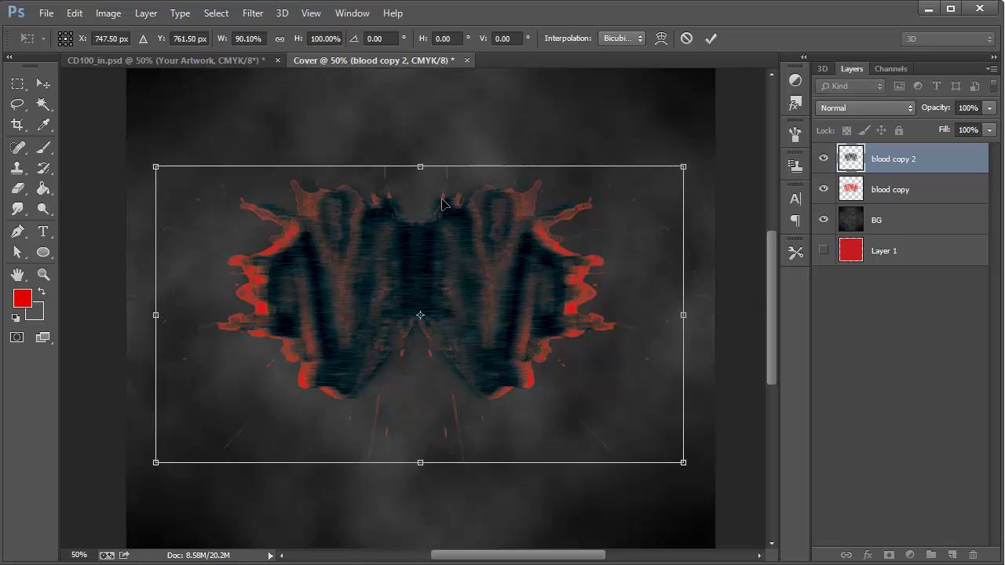
pyautogui.moveTo(421, 166); pyautogui.dragTo(422, 176)
pyautogui.click(43, 84)
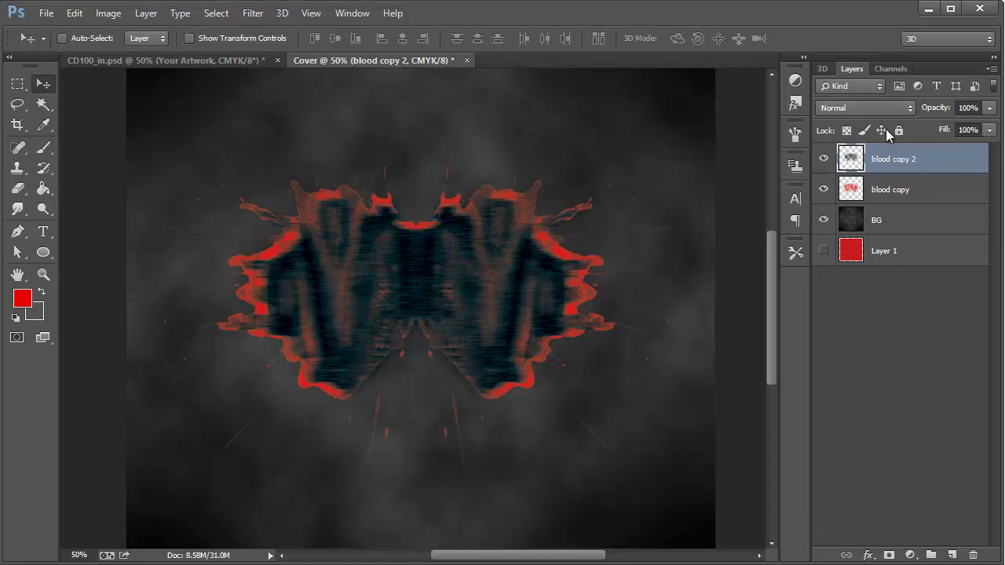
# Step: Try out the blend modes on the blood copy 2 layer and set it to Linear Light
pyautogui.click(855, 109)
pyautogui.click(852, 111)
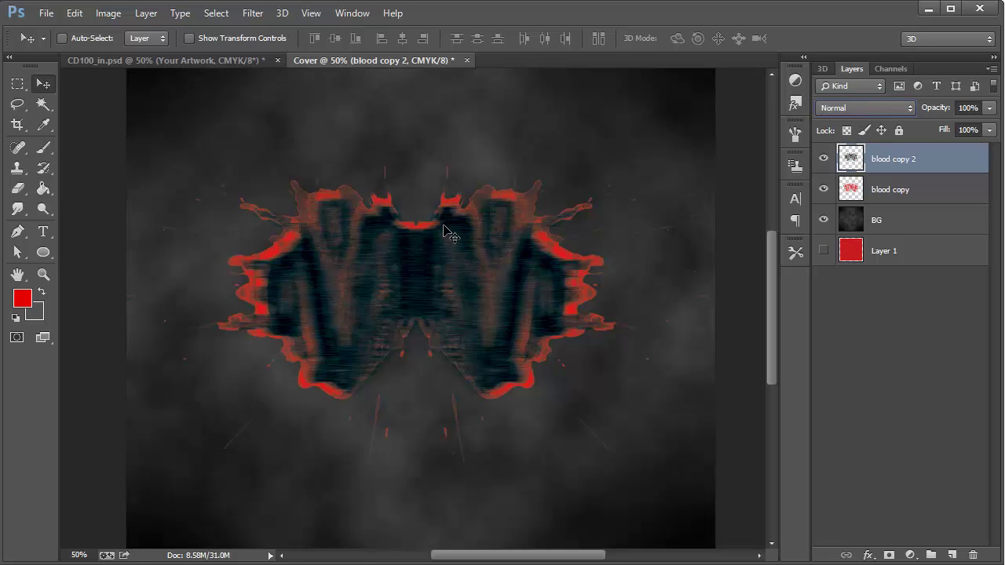
pyautogui.press('Down')
pyautogui.press('Down')
pyautogui.press('Down')
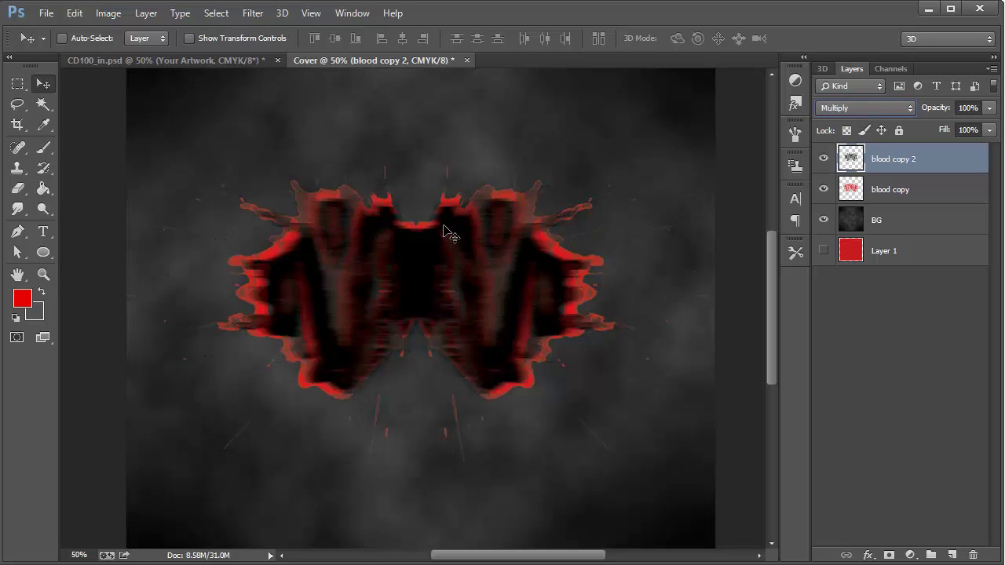
pyautogui.press('Down')
pyautogui.press('Down')
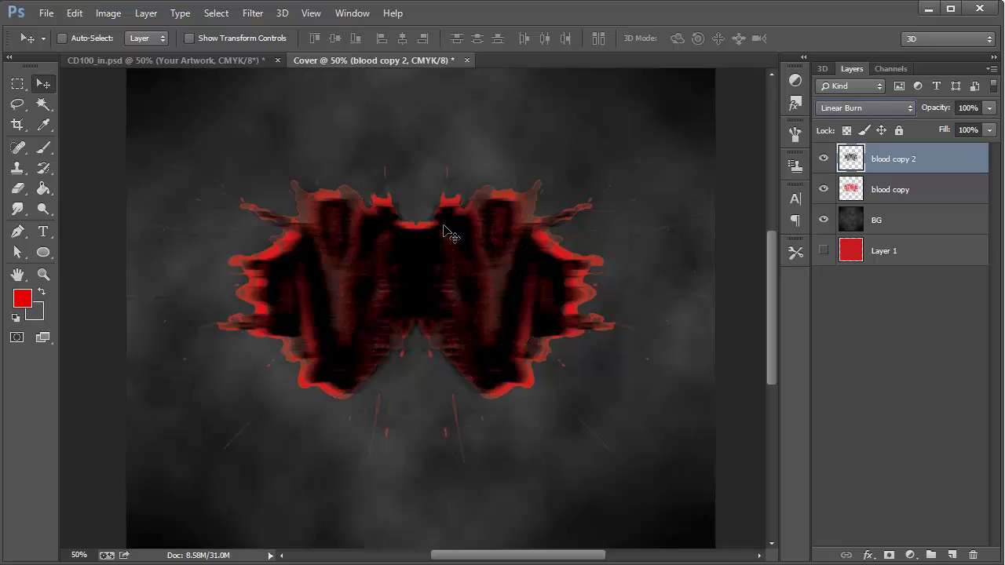
pyautogui.press('Down')
pyautogui.press('Down')
pyautogui.press('Down')
pyautogui.press('Down')
pyautogui.press('Down')
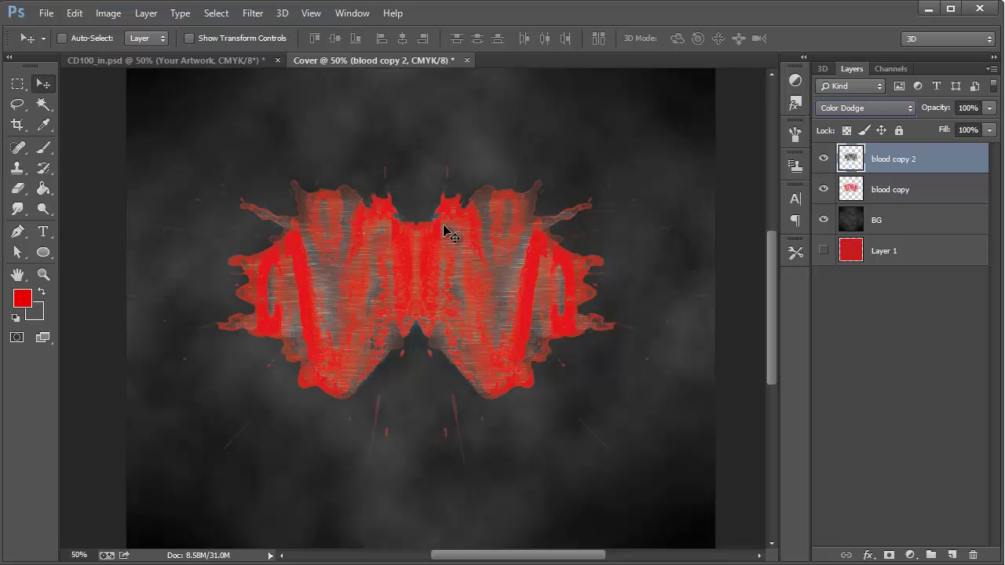
pyautogui.press('Down')
pyautogui.press('Down')
pyautogui.press('Down')
pyautogui.press('Down')
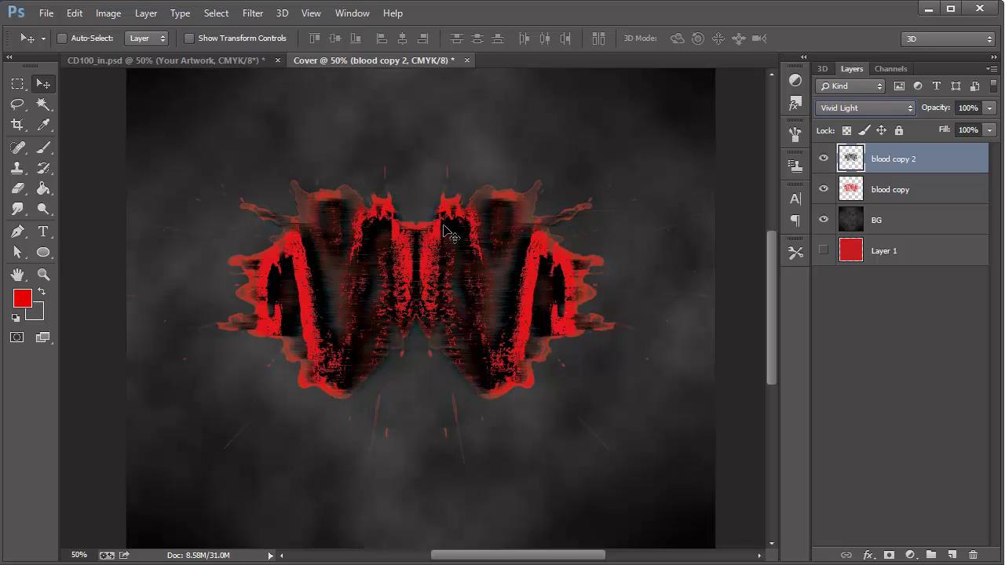
pyautogui.press('Down')
pyautogui.press('Down')
pyautogui.press('Down')
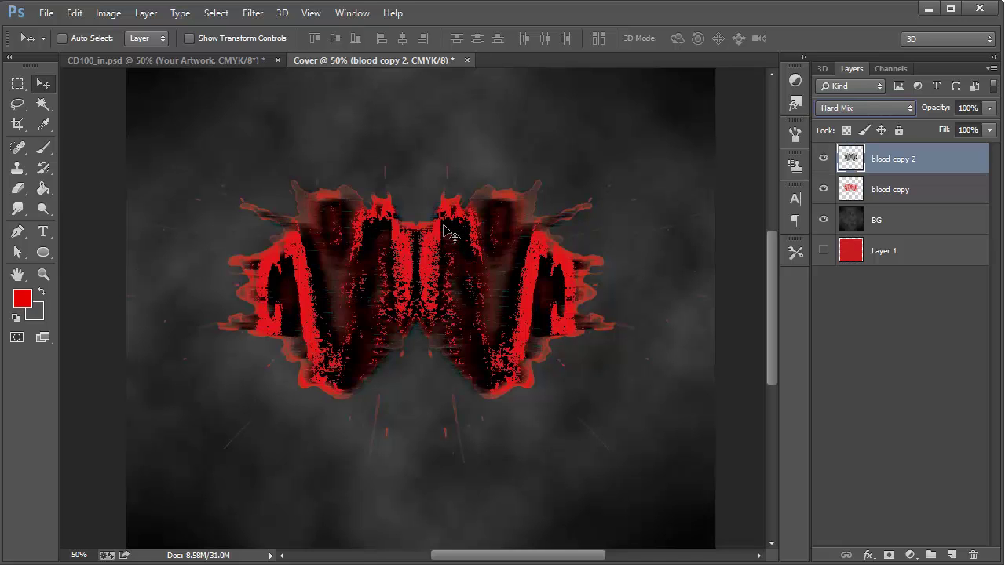
pyautogui.press('Up')
pyautogui.press('Down')
pyautogui.press('Down')
pyautogui.press('Down')
pyautogui.press('Down')
pyautogui.press('Down')
pyautogui.press('Down')
pyautogui.press('Down')
pyautogui.press('Down')
pyautogui.press('Down')
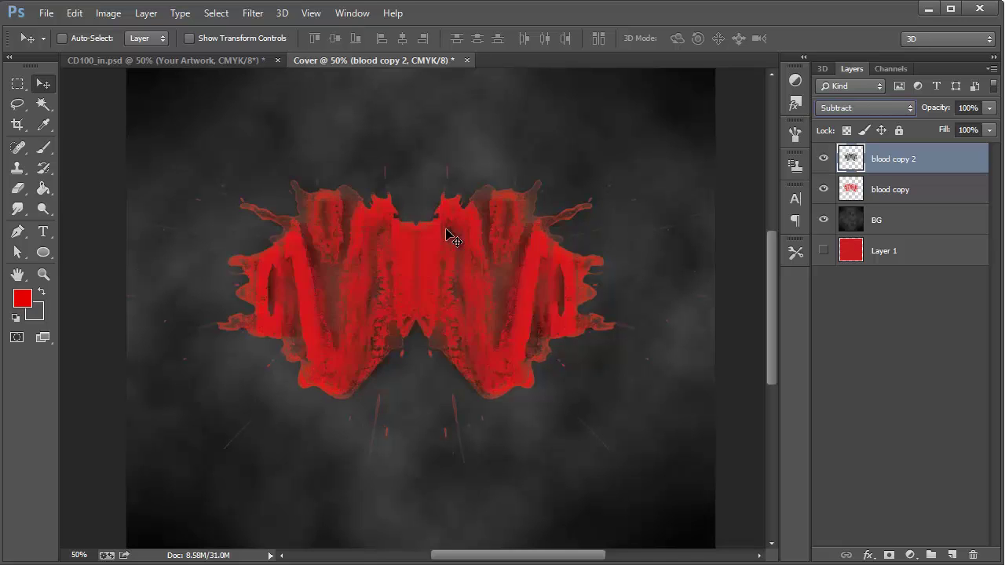
pyautogui.press('Up')
pyautogui.press('Up')
pyautogui.press('Up')
pyautogui.press('Up')
pyautogui.press('Up')
pyautogui.press('Up')
pyautogui.press('Up')
pyautogui.press('Up')
pyautogui.press('Up')
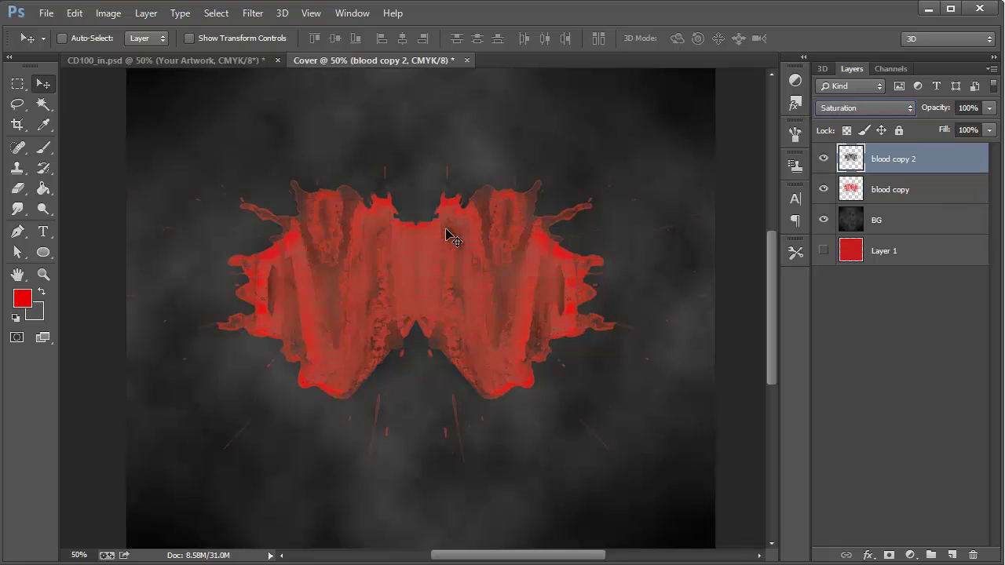
pyautogui.press('Up')
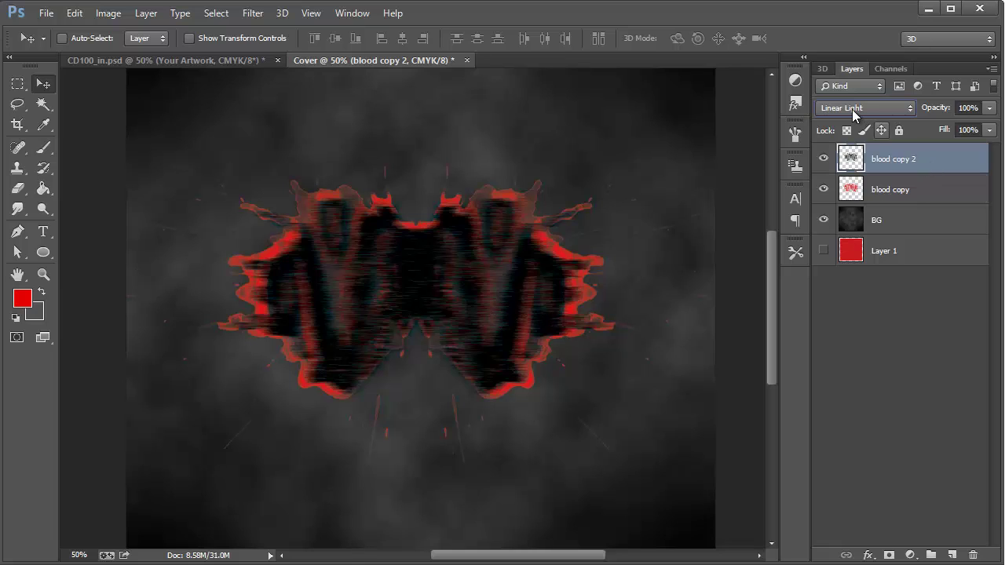
# Step: Create a new layer with default settings directly above the BG layer
pyautogui.click(899, 198)
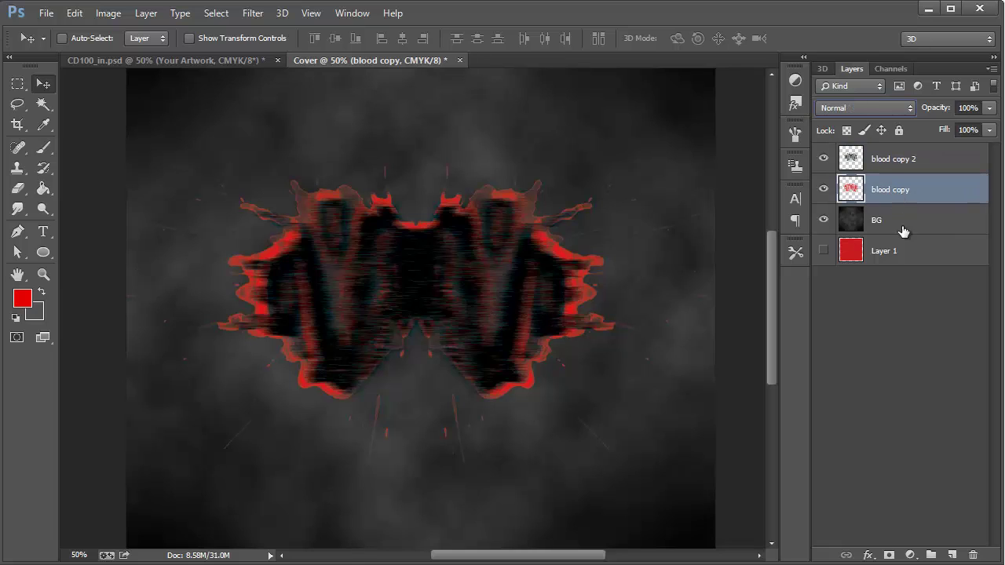
pyautogui.click(903, 226)
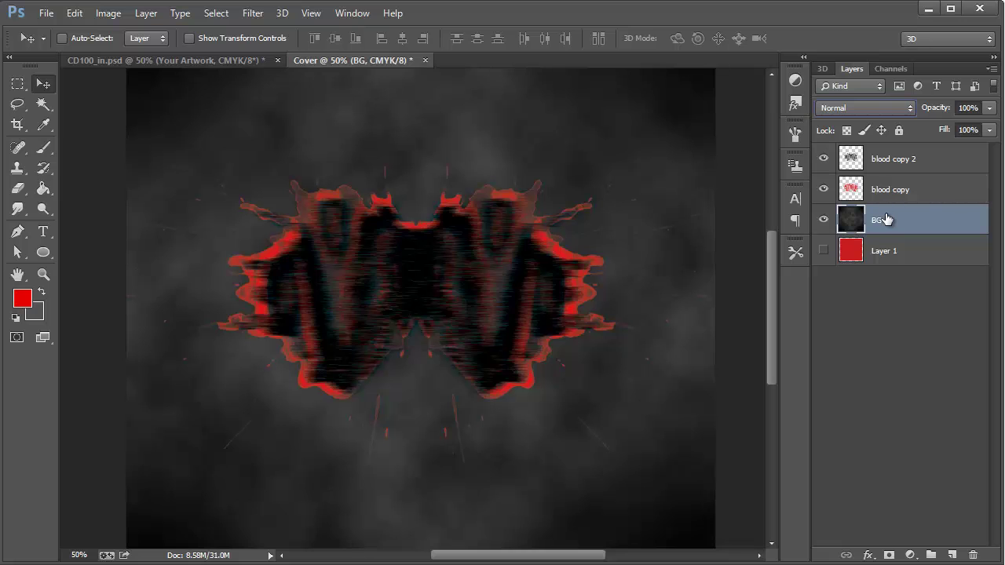
pyautogui.hotkey('ctrl', 'shift', 'n')
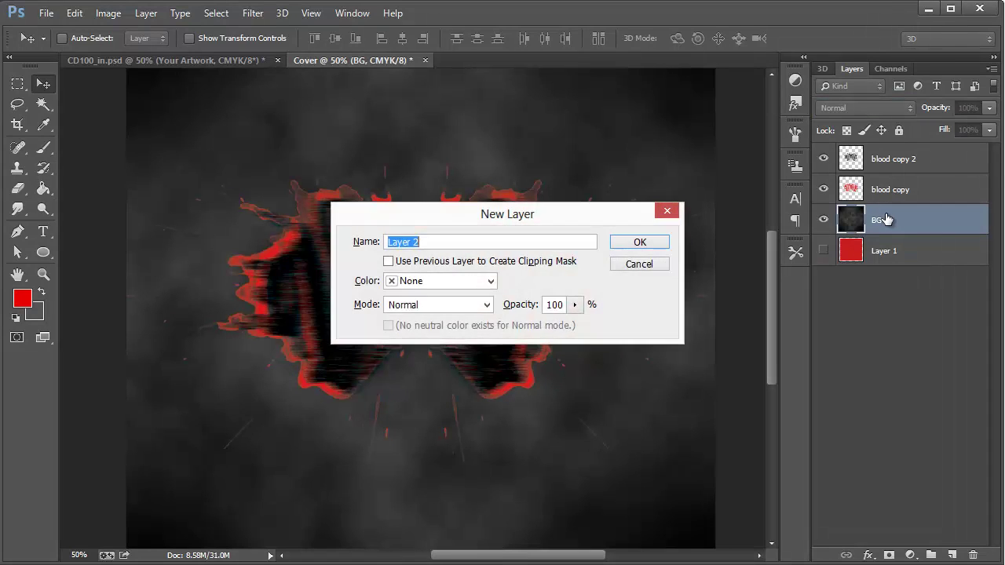
pyautogui.press('Return')
# Step: Choose a 1250 px splatter brush with a ragged, spreading shape for the Brush tool
pyautogui.click(44, 148)
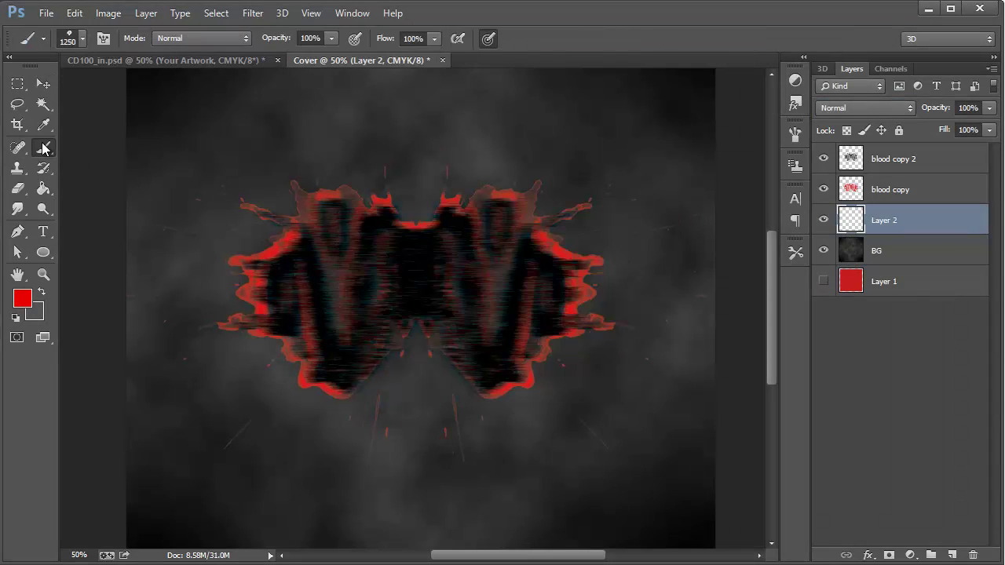
pyautogui.click(79, 39)
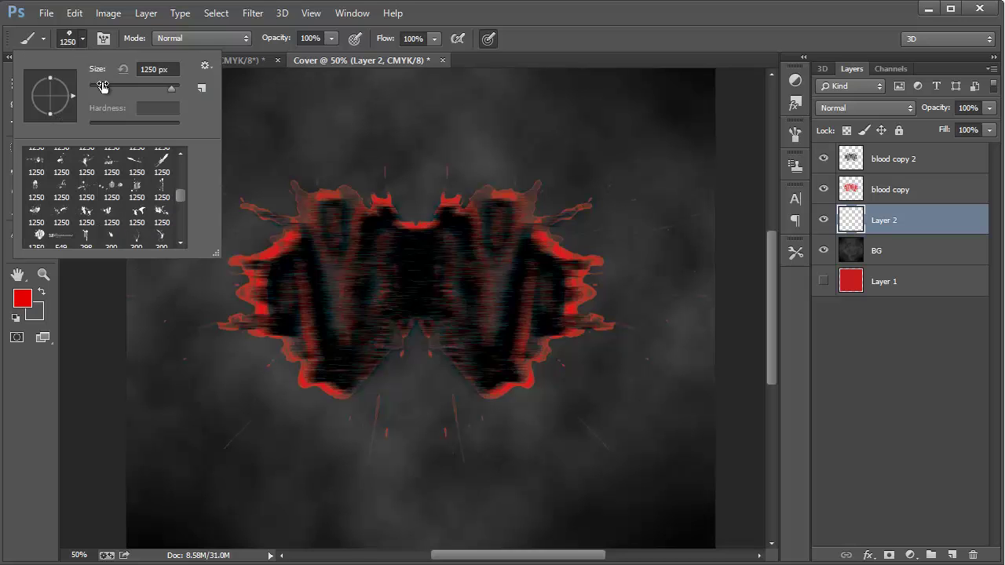
pyautogui.click(161, 210)
pyautogui.click(183, 153)
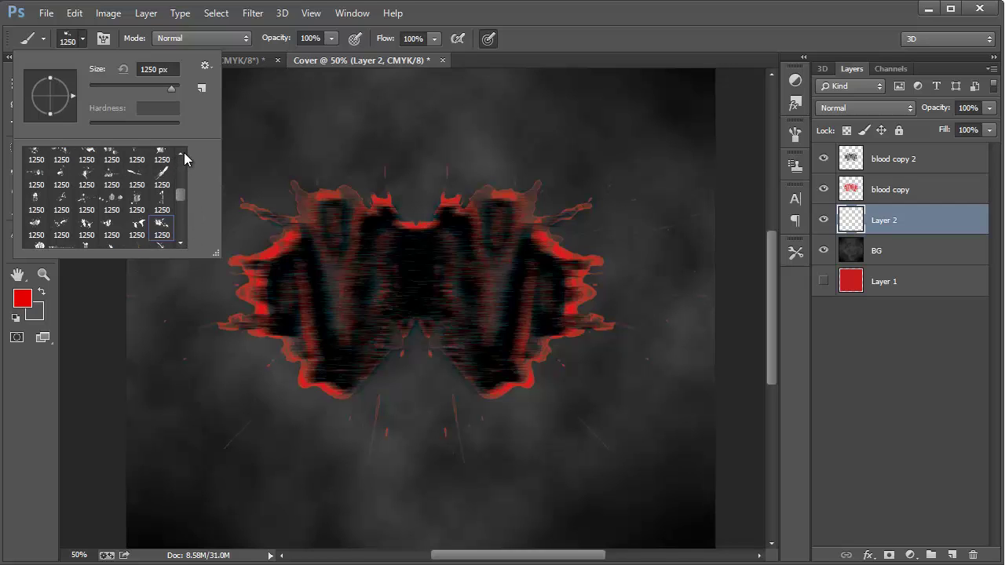
pyautogui.click(183, 153)
pyautogui.click(159, 161)
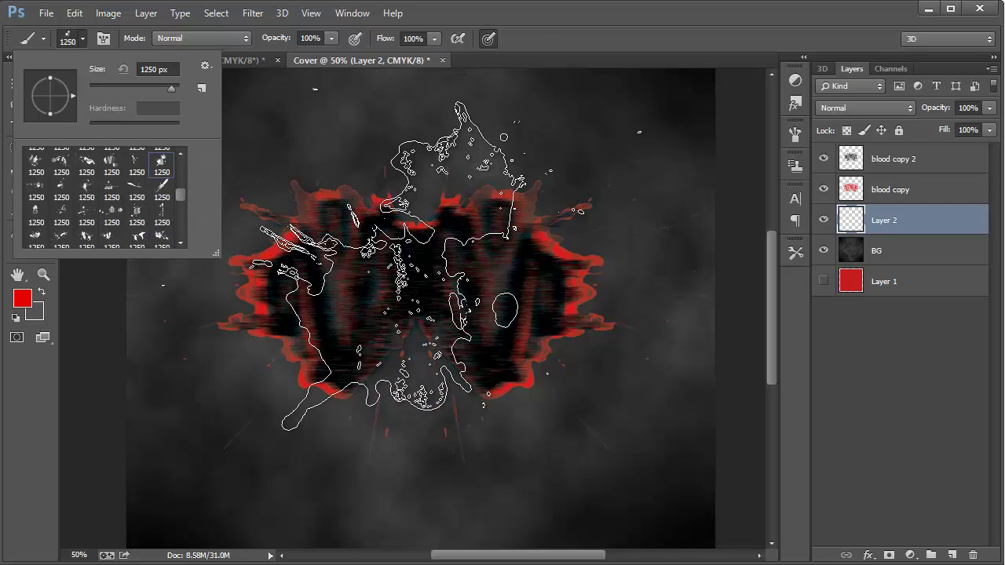
pyautogui.click(489, 39)
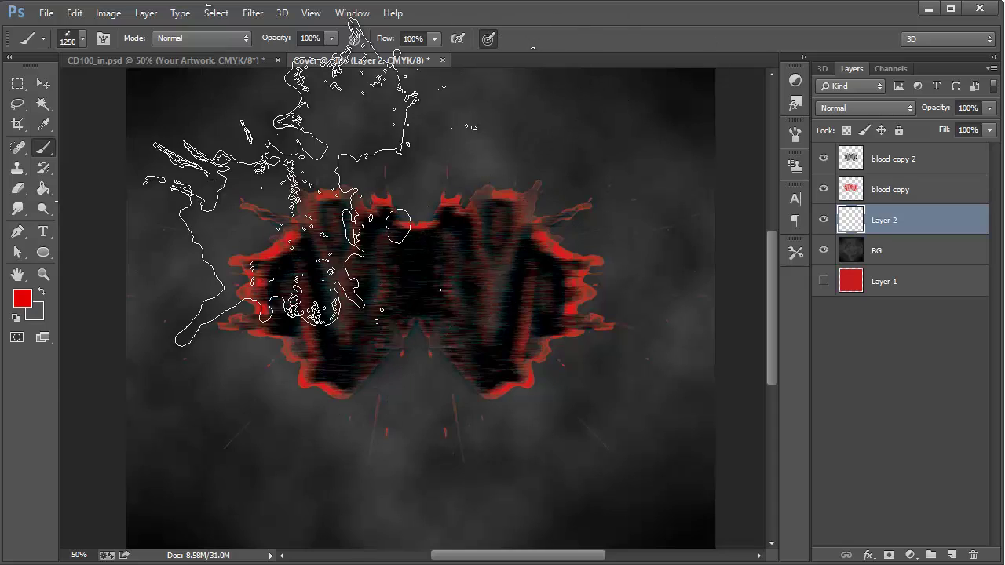
# Step: Stamp a black (000000) splatter on Layer 2 behind the middle of the red splatter, extending above and below it
pyautogui.click(23, 297)
pyautogui.moveTo(541, 393); pyautogui.dragTo(475, 417)
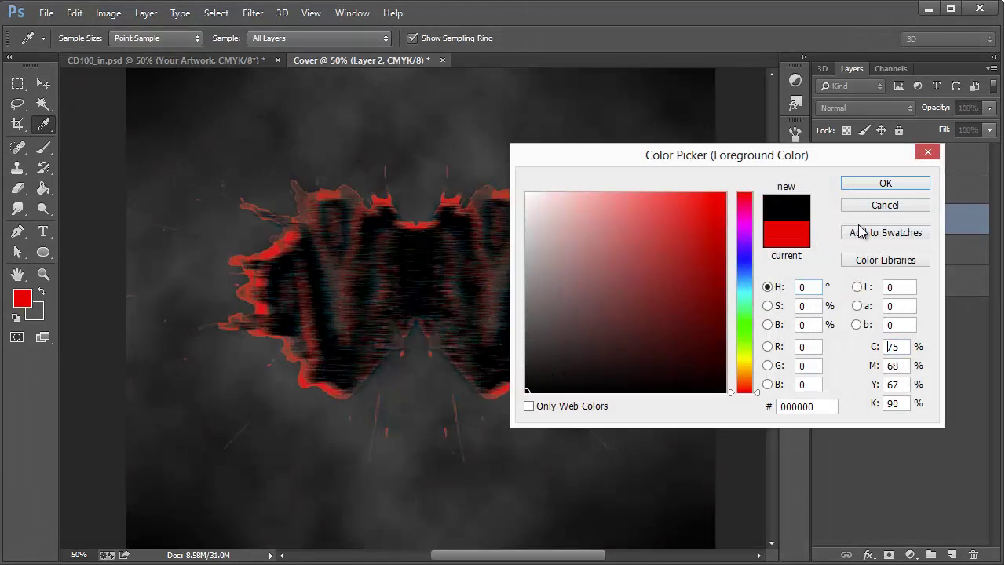
pyautogui.click(858, 188)
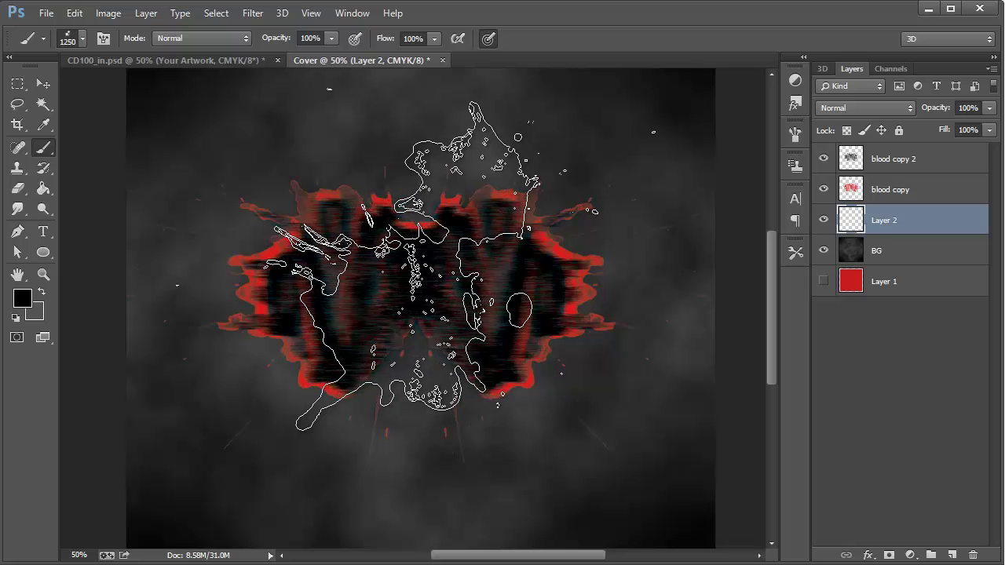
pyautogui.click(416, 259)
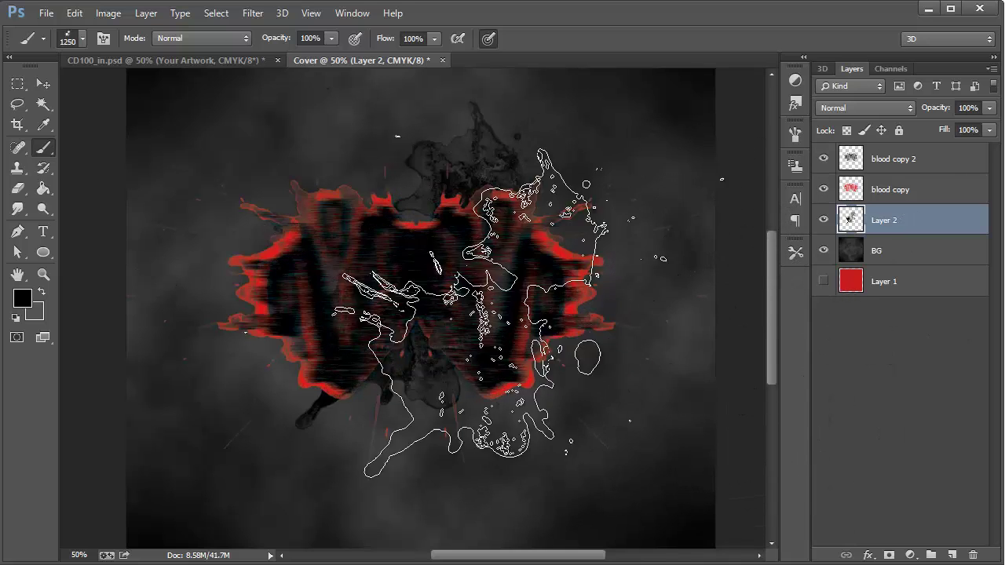
pyautogui.hotkey('ctrl', 'z')
pyautogui.click(405, 290)
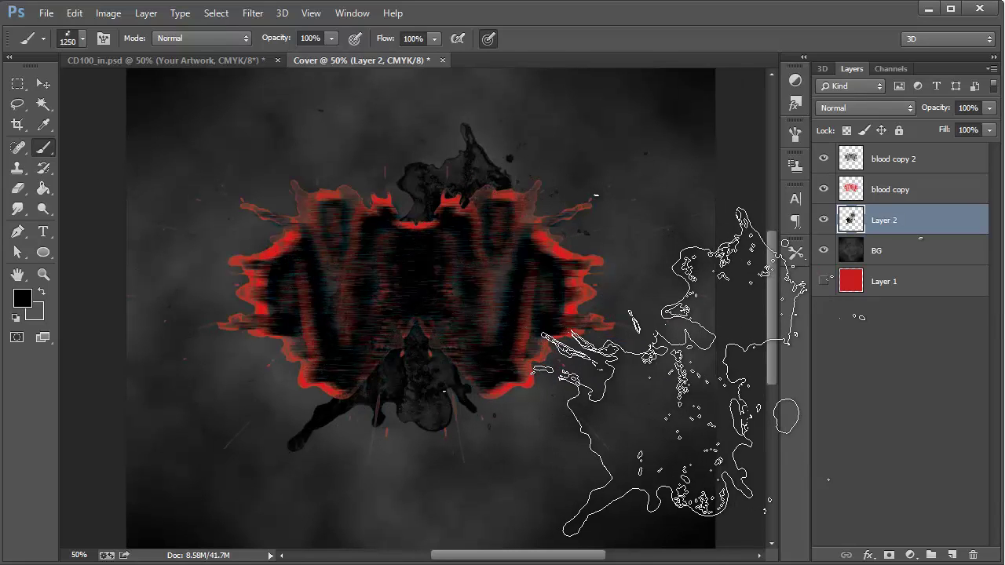
# Step: Add another new layer between the BG layer and Layer 2
pyautogui.click(920, 253)
pyautogui.hotkey('ctrl', 'shift', 'n')
pyautogui.press('Return')
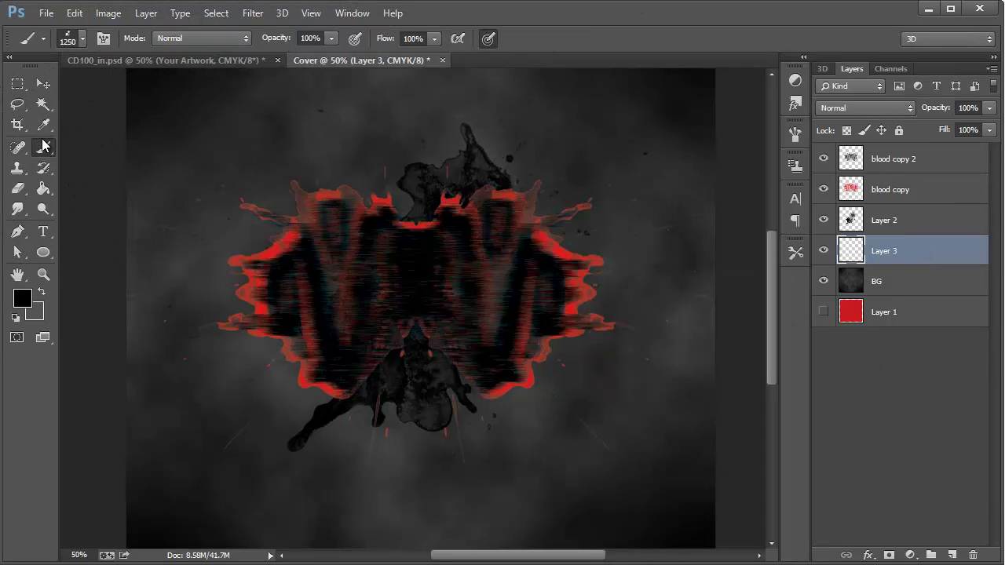
# Step: Choose a broad, blotchy stain brush from the presets and set its size to 1500 px
pyautogui.click(81, 38)
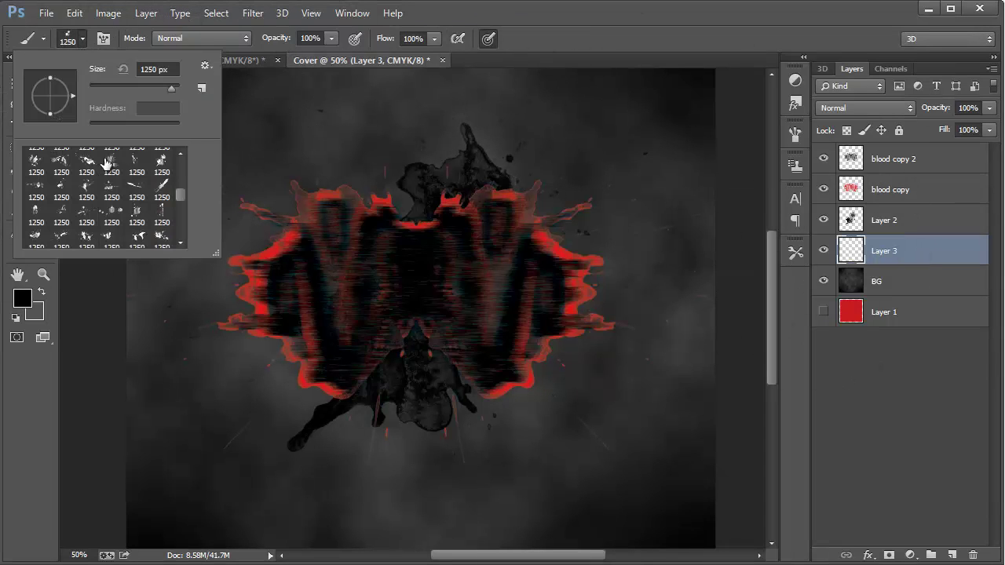
pyautogui.click(180, 155)
pyautogui.click(180, 155)
pyautogui.click(181, 155)
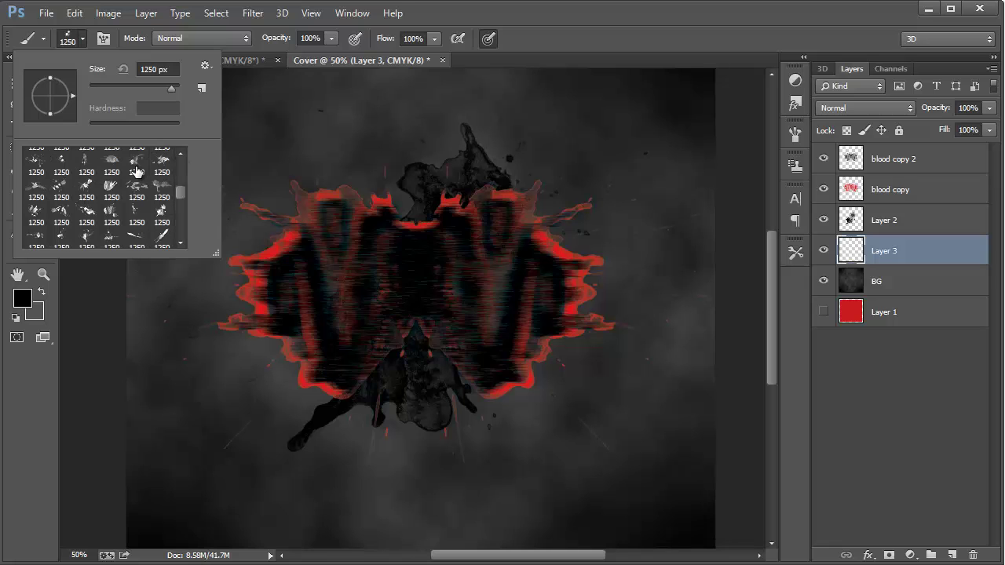
pyautogui.click(138, 194)
pyautogui.click(36, 163)
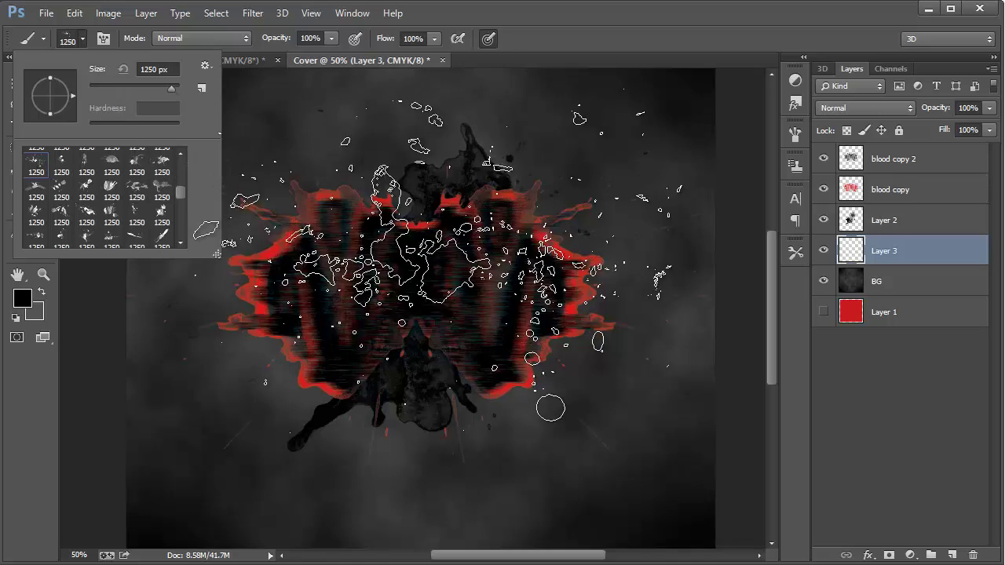
pyautogui.click(111, 163)
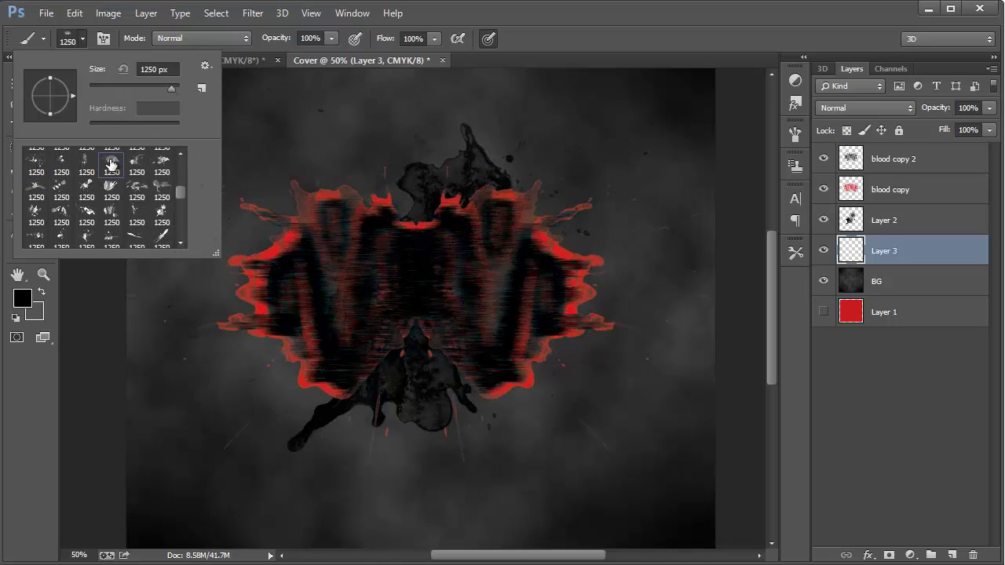
pyautogui.scroll(3, 181, 149)
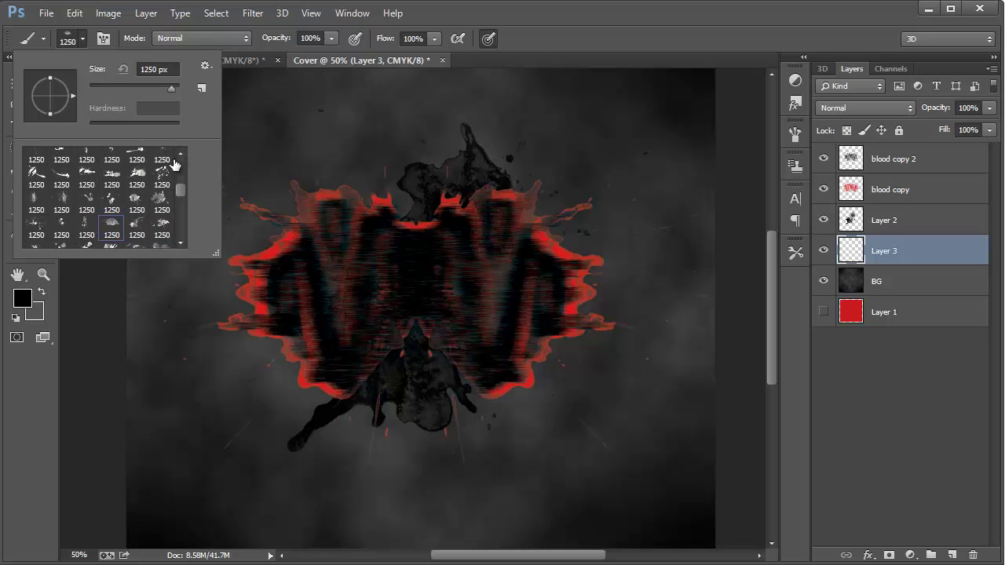
pyautogui.click(158, 203)
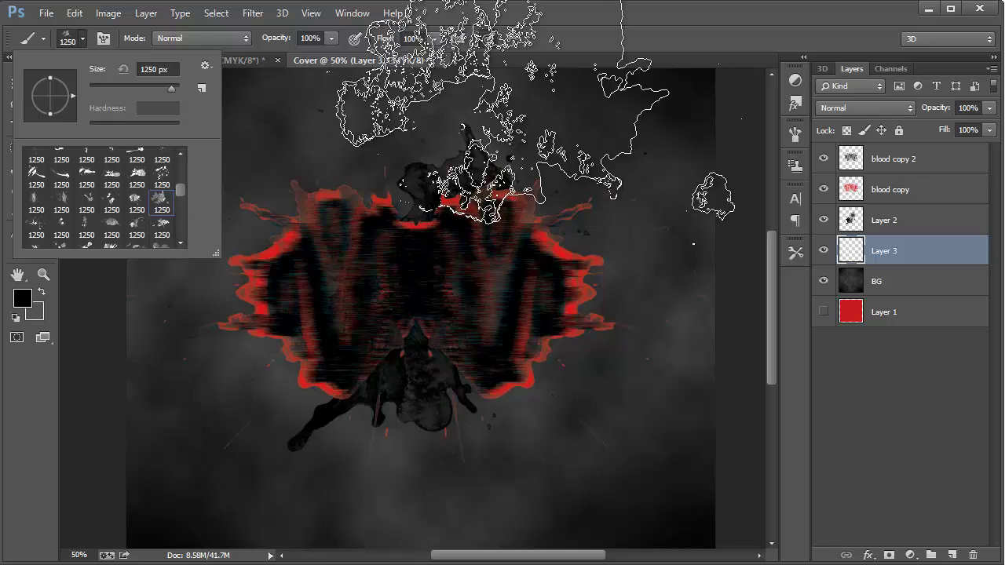
pyautogui.click(155, 70)
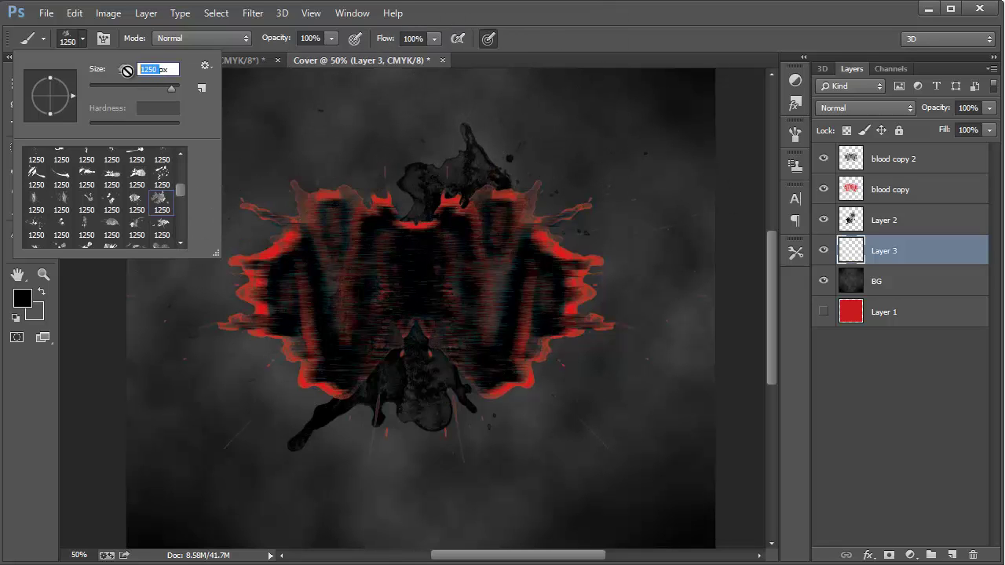
pyautogui.write('15')
pyautogui.press('Return')
# Step: Set the foreground color to gray 878787 and stamp the stain once on Layer 3 behind the center of the red splatter
pyautogui.click(22, 298)
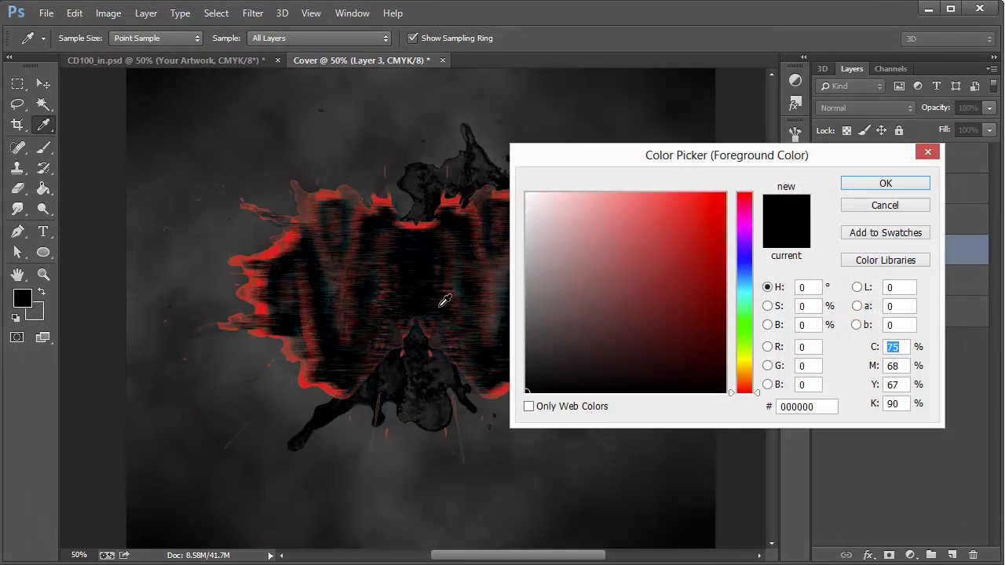
pyautogui.click(330, 139)
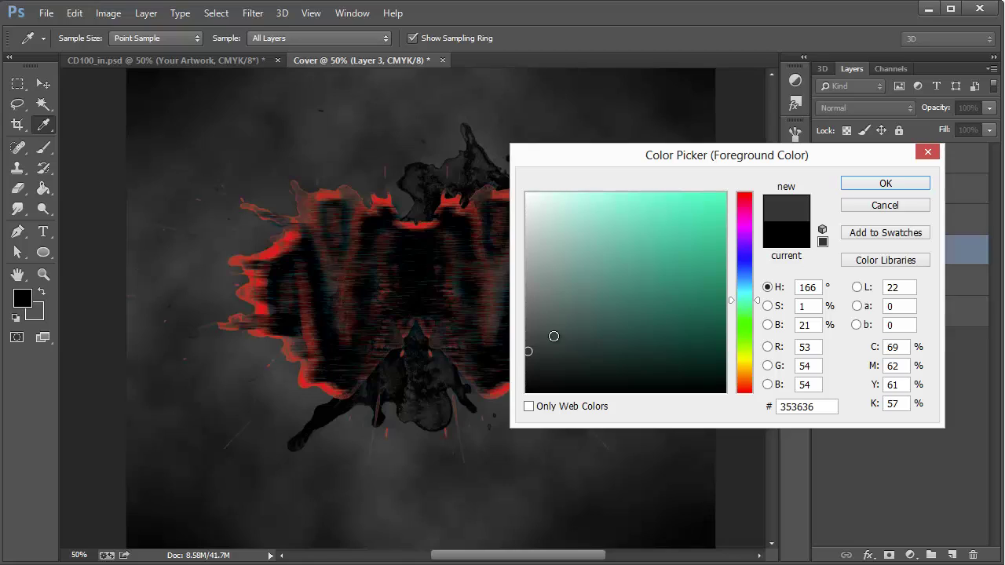
pyautogui.moveTo(555, 336); pyautogui.dragTo(478, 286)
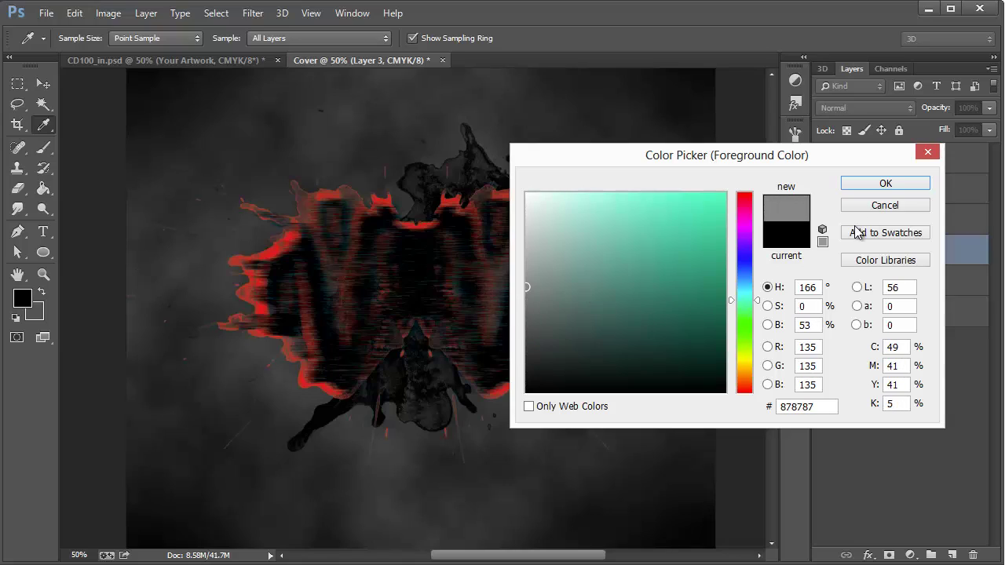
pyautogui.click(886, 184)
pyautogui.press('b')
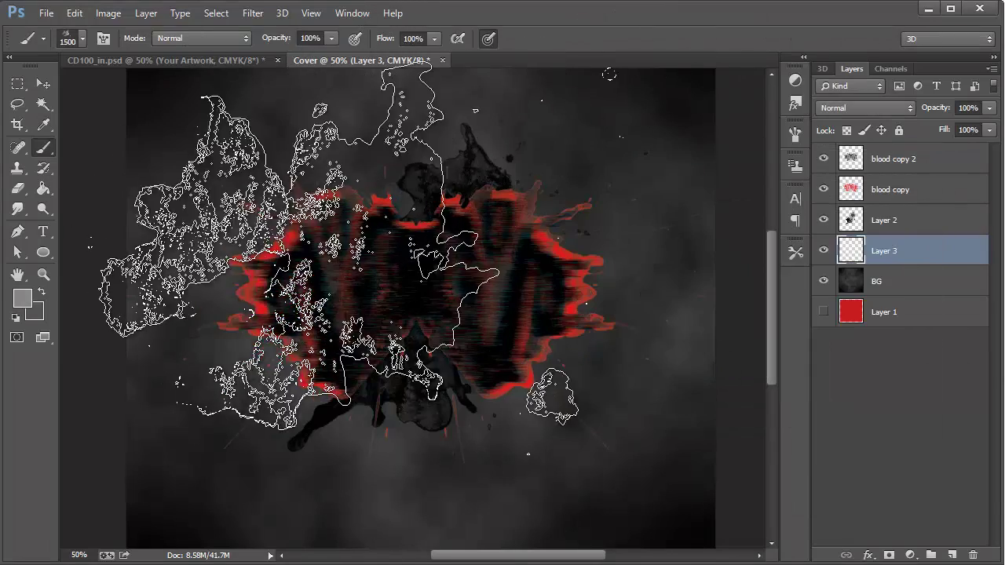
pyautogui.click(443, 275)
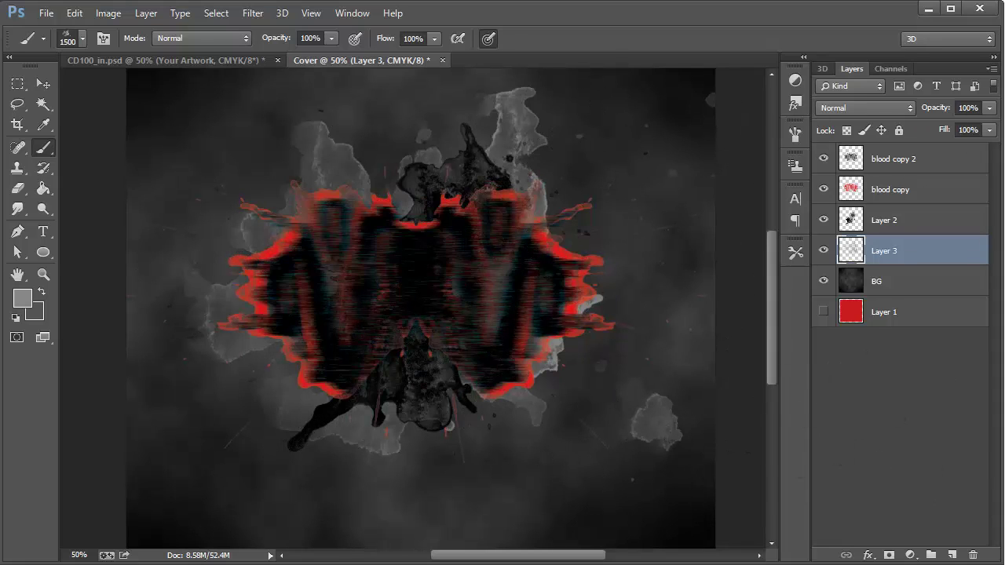
# Step: Lower the opacity of Layer 3, which holds the gray stain, to 61%
pyautogui.click(988, 107)
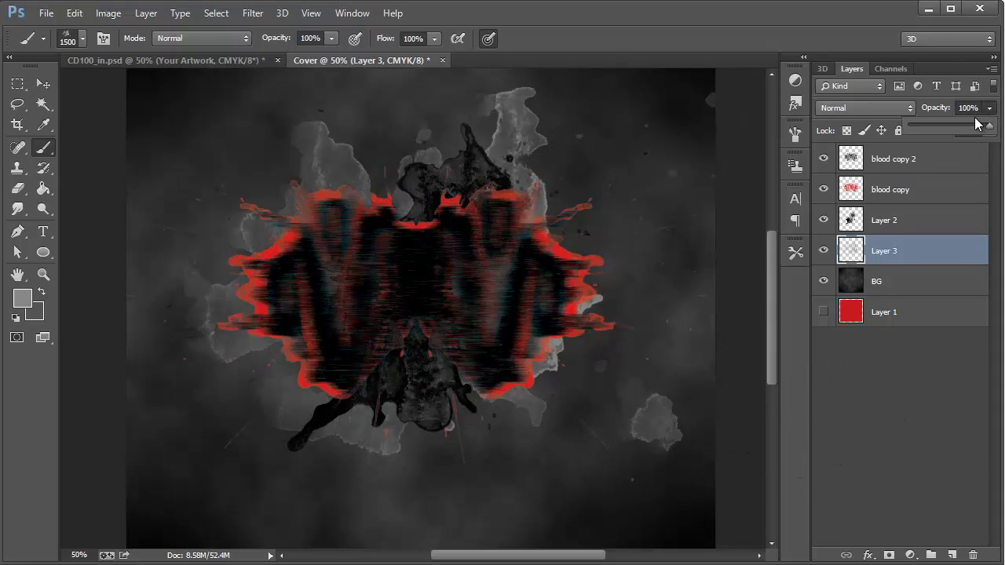
pyautogui.moveTo(981, 125); pyautogui.dragTo(961, 128)
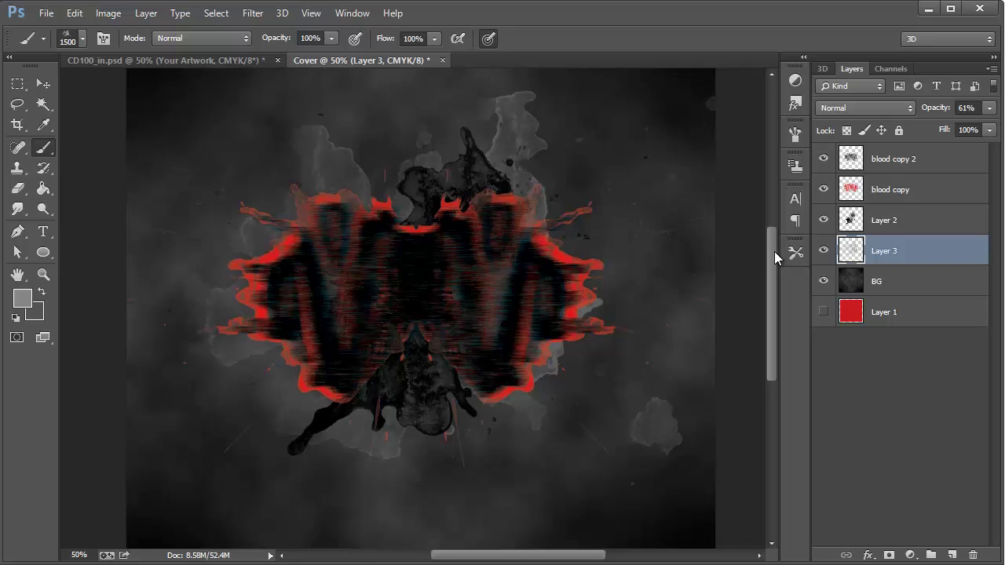
pyautogui.moveTo(774, 251)
pyautogui.mouseDown()
pyautogui.moveTo(776, 232)
pyautogui.moveTo(778, 309)
pyautogui.moveTo(776, 237)
pyautogui.moveTo(773, 273)
pyautogui.moveTo(774, 259)
pyautogui.mouseUp()
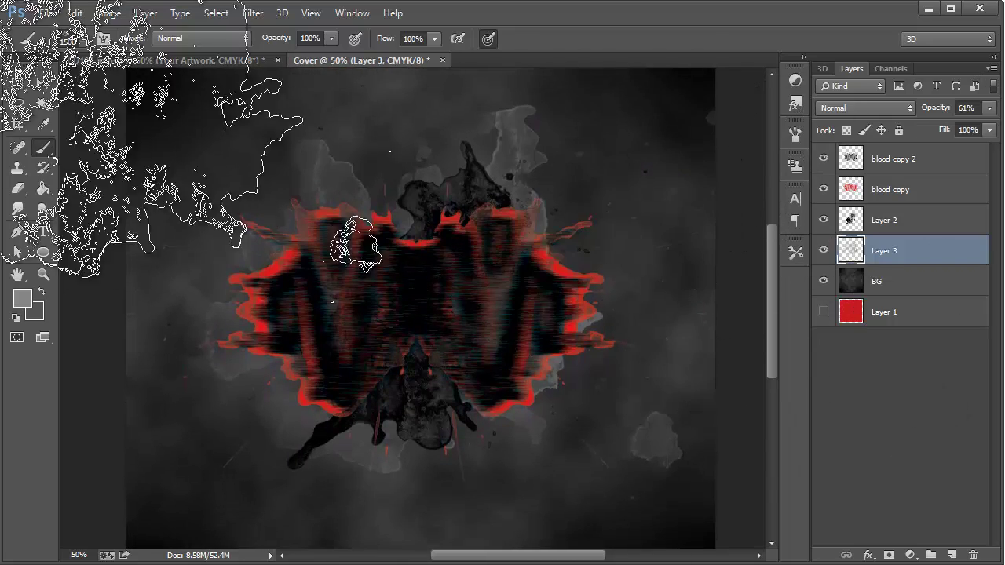
pyautogui.click(46, 85)
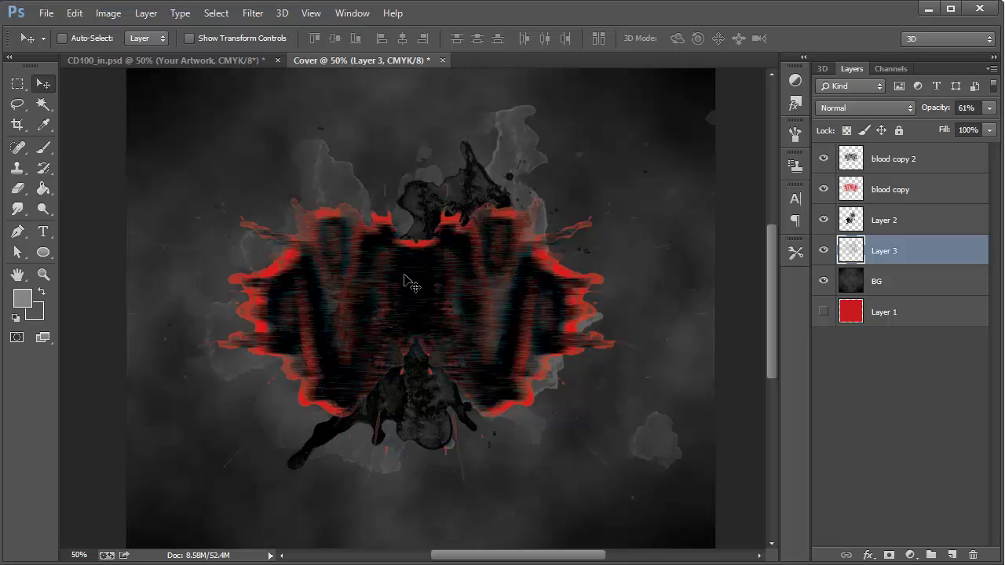
pyautogui.scroll(3, 406, 280)
# Step: Switch the active shape tool from Ellipse to Rectangle
pyautogui.click(43, 252)
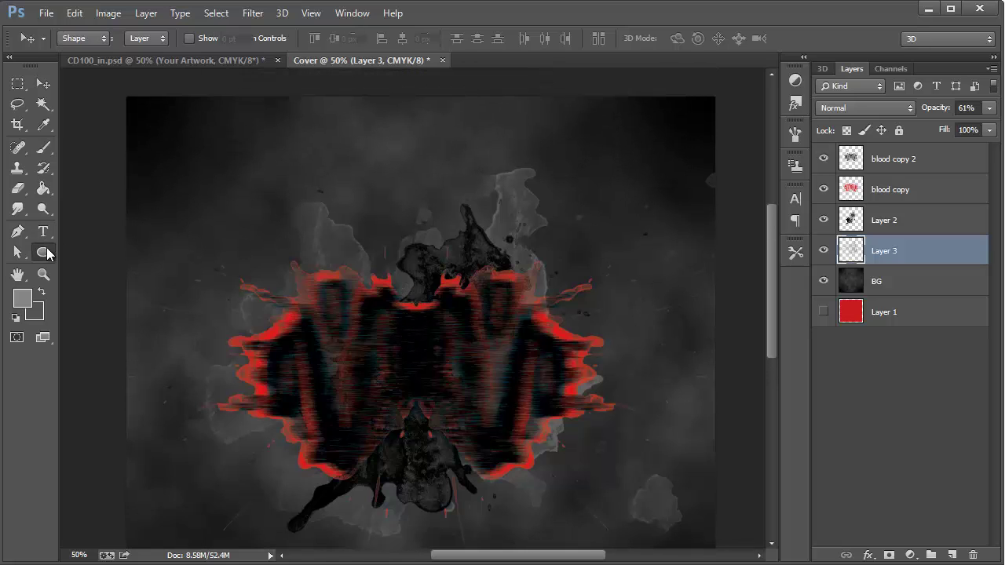
pyautogui.rightClick(48, 252)
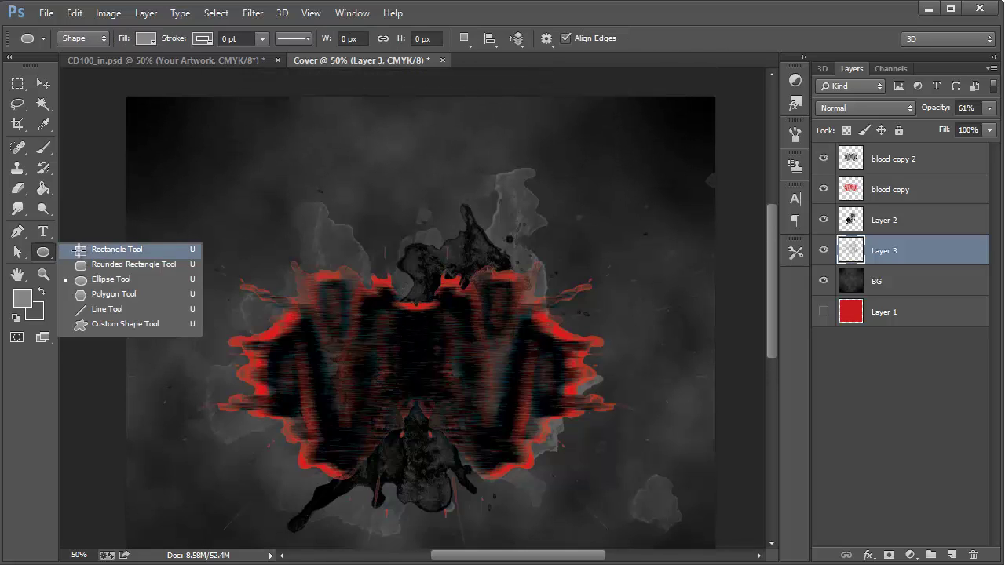
pyautogui.click(79, 249)
# Step: Rename Layer 2 as BG Spatter Black and Layer 3 as BG Spatter Gray
pyautogui.click(902, 157)
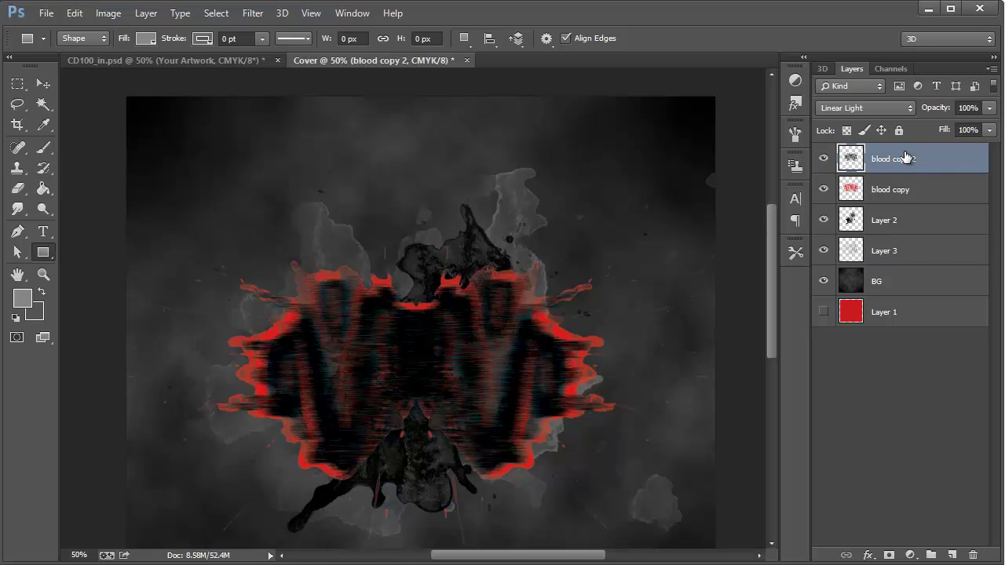
pyautogui.click(899, 225)
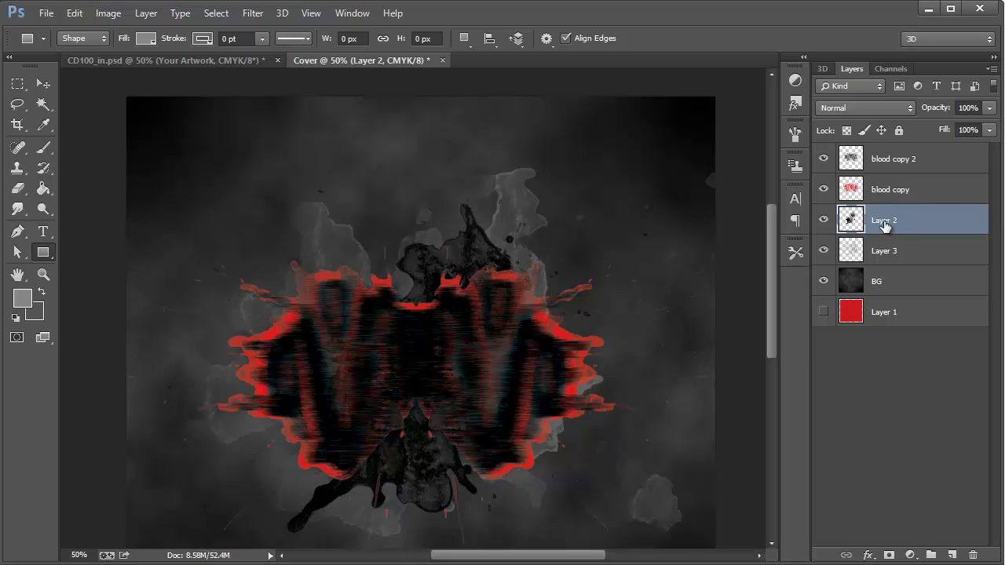
pyautogui.doubleClick(884, 223)
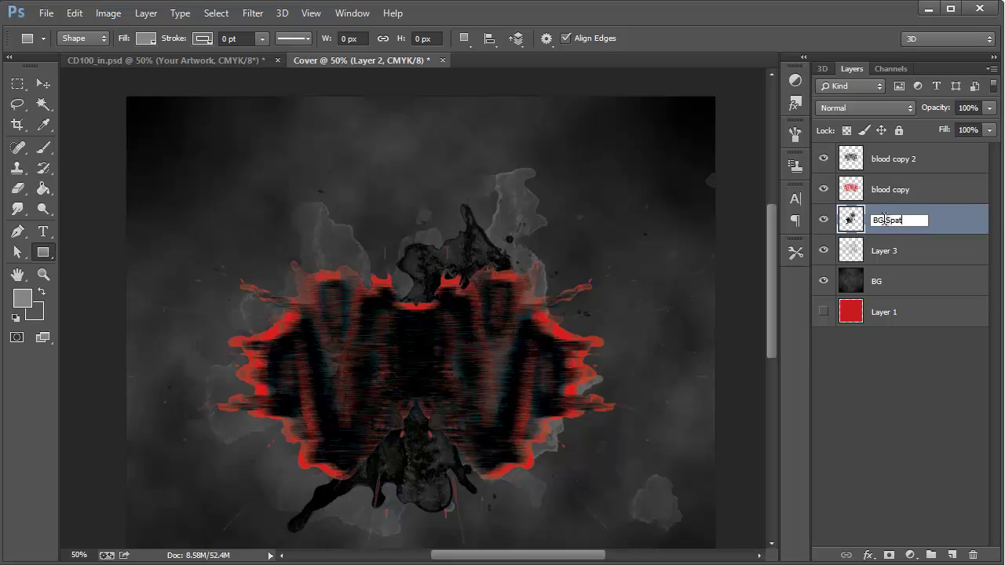
pyautogui.write('BG Spatter Black')
pyautogui.press('Return')
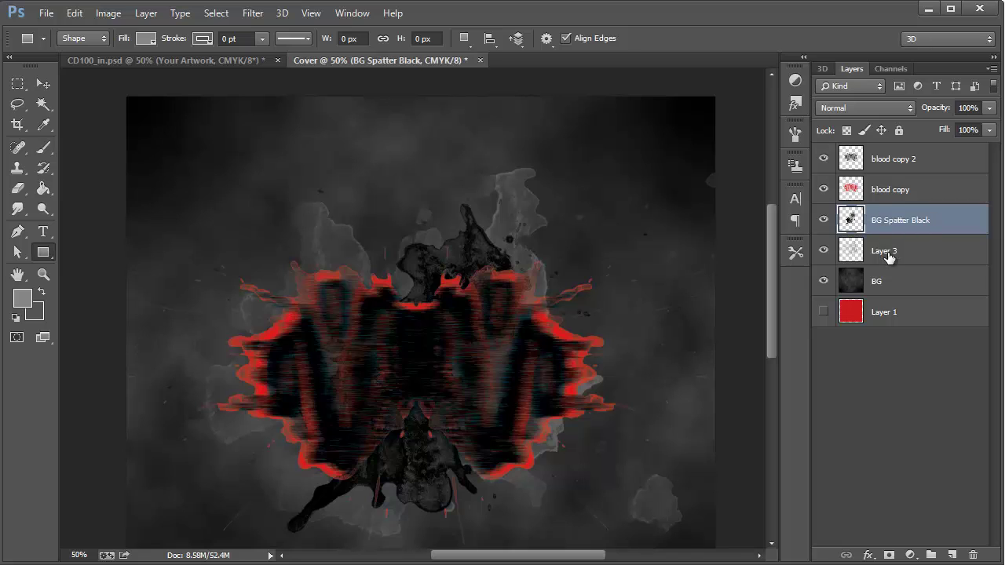
pyautogui.doubleClick(887, 252)
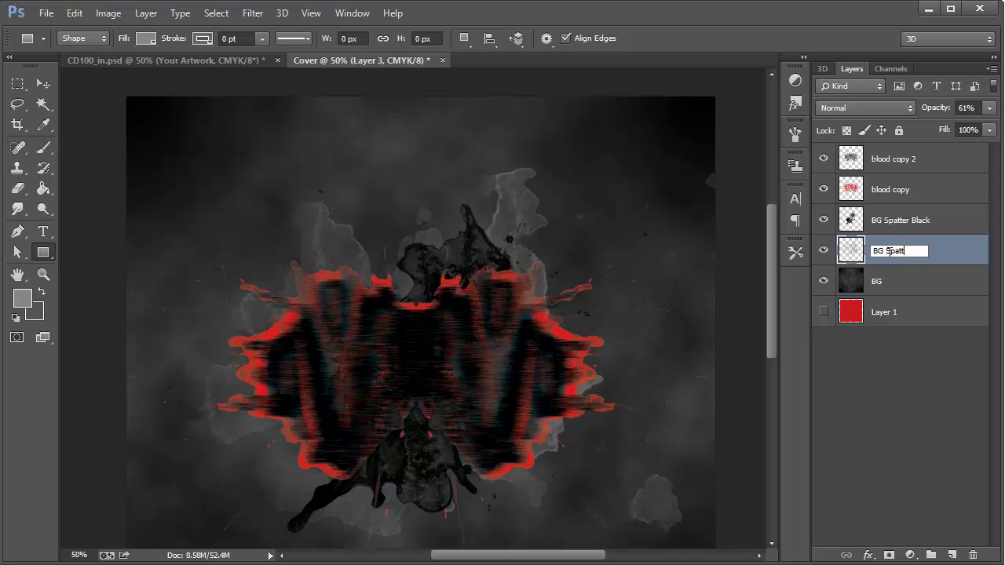
pyautogui.write('BG Spatter Gray')
pyautogui.press('Return')
# Step: Add a new empty layer directly above BG Spatter Black, keeping the default settings
pyautogui.click(897, 217)
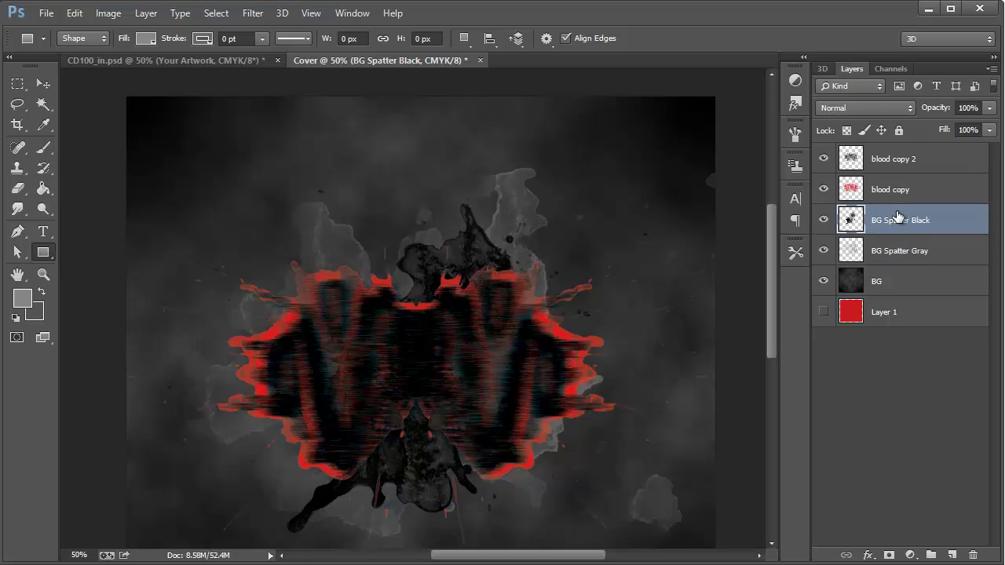
pyautogui.hotkey('ctrl', 'shift', 'n')
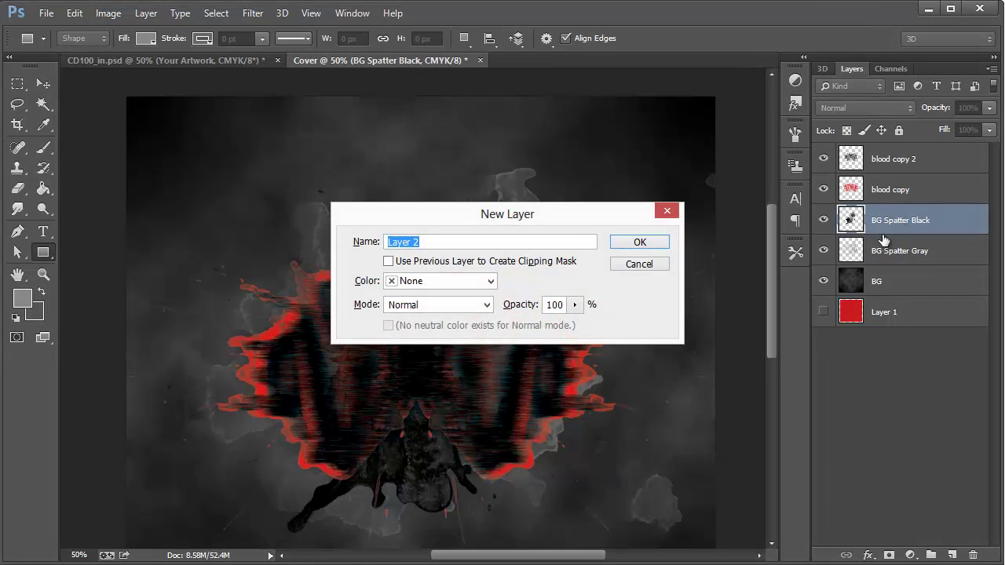
pyautogui.click(617, 245)
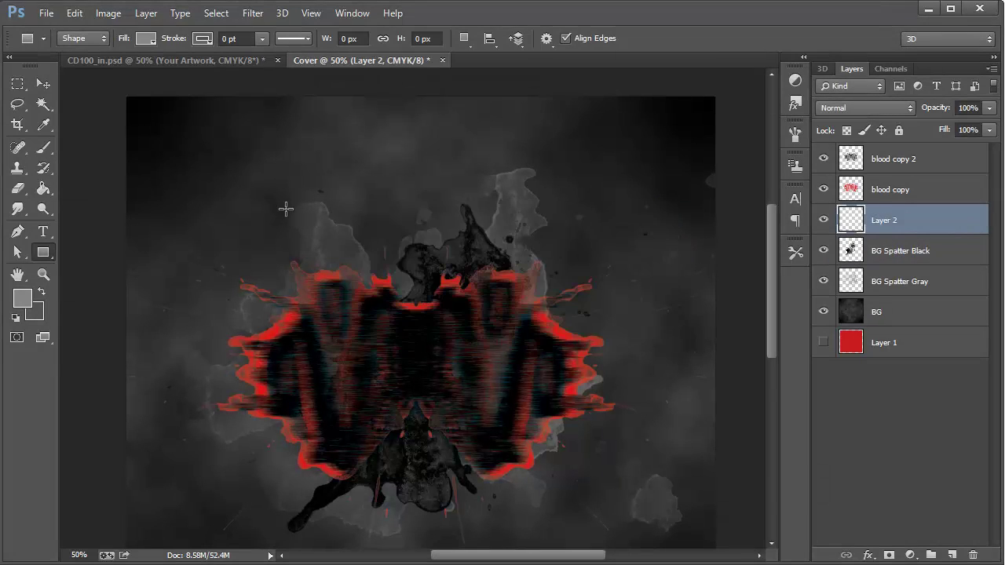
# Step: Draw a thin gray vertical rectangle about 12 px wide and 1569 px high near the cover's left edge, spanning its full height
pyautogui.scroll(-3, 175, 103)
pyautogui.scroll(2, 135, 124)
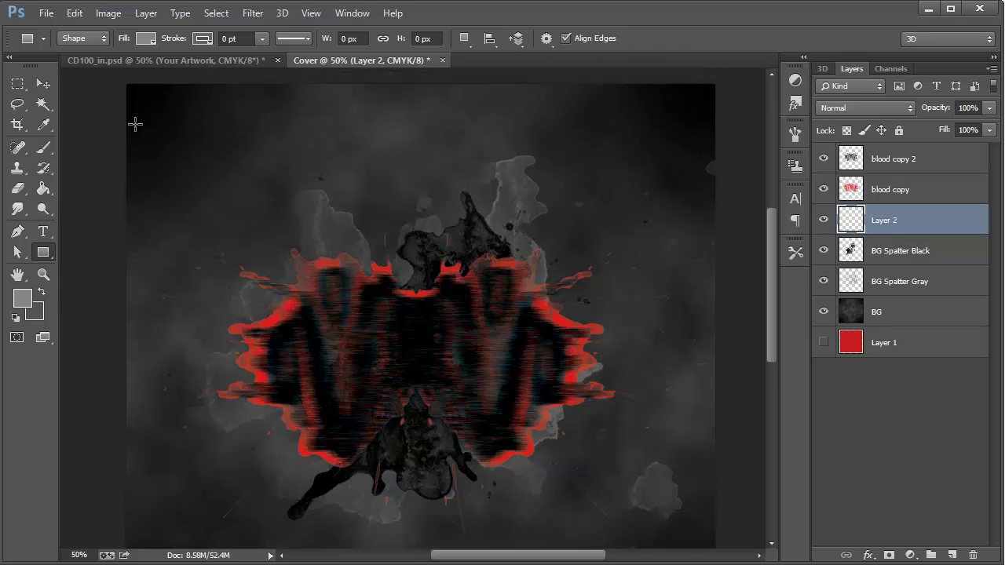
pyautogui.click(43, 274)
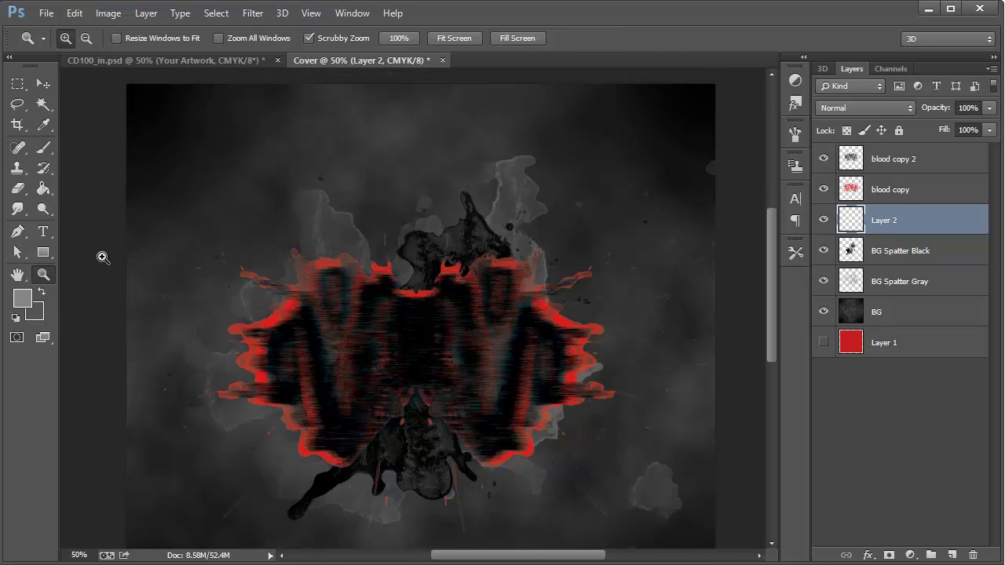
pyautogui.click(310, 244)
pyautogui.click(311, 242)
pyautogui.rightClick(311, 240)
pyautogui.click(377, 347)
pyautogui.rightClick(371, 281)
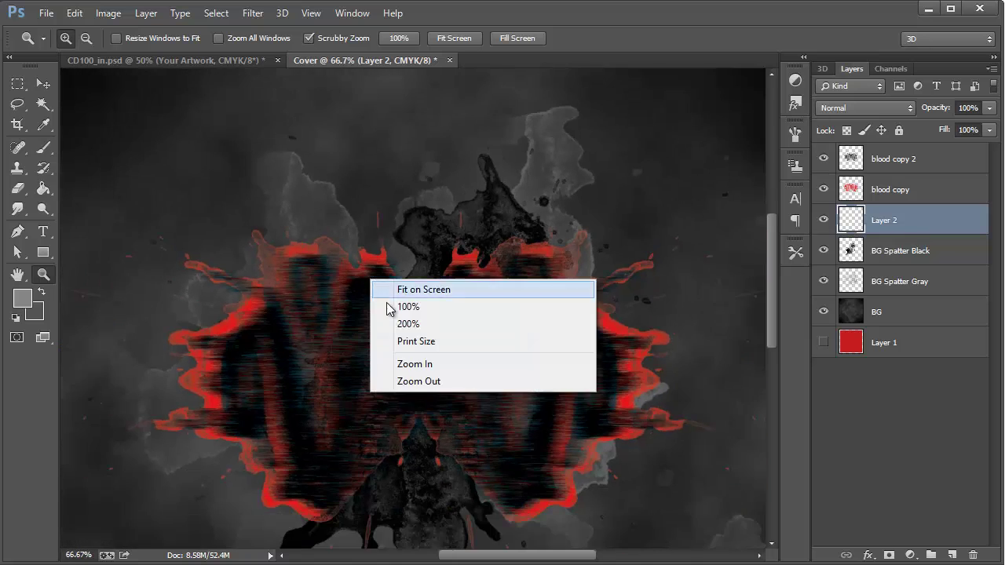
pyautogui.click(411, 381)
pyautogui.rightClick(402, 284)
pyautogui.click(430, 384)
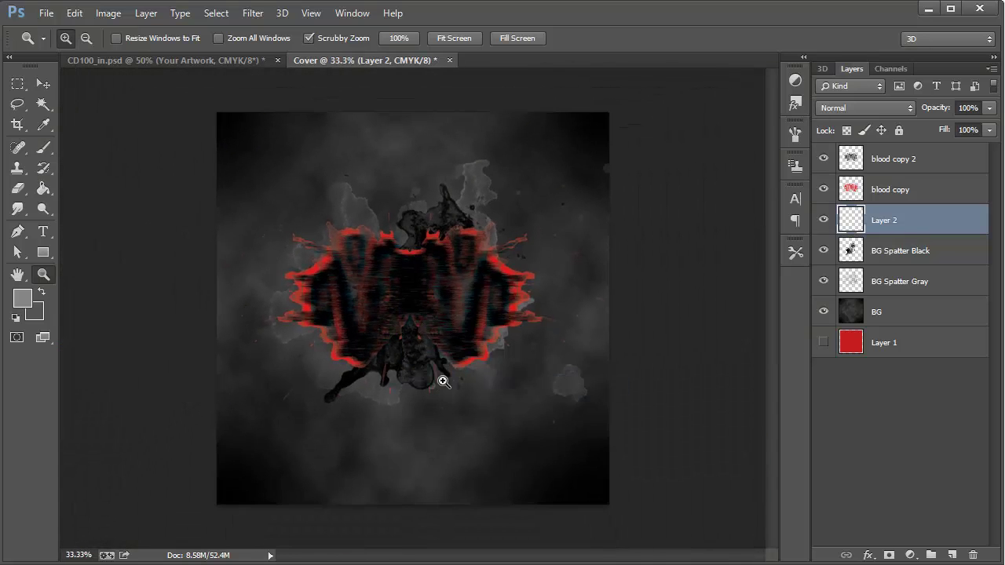
pyautogui.rightClick(395, 308)
pyautogui.click(572, 25)
pyautogui.click(44, 251)
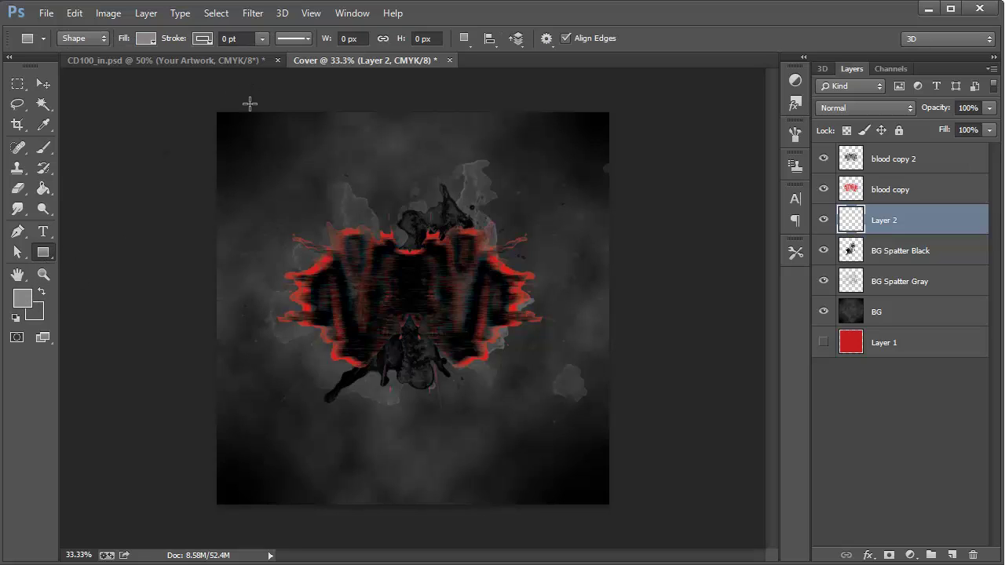
pyautogui.moveTo(250, 102); pyautogui.dragTo(252, 516)
# Step: Rasterize the Rectangle 1 shape layer
pyautogui.click(43, 84)
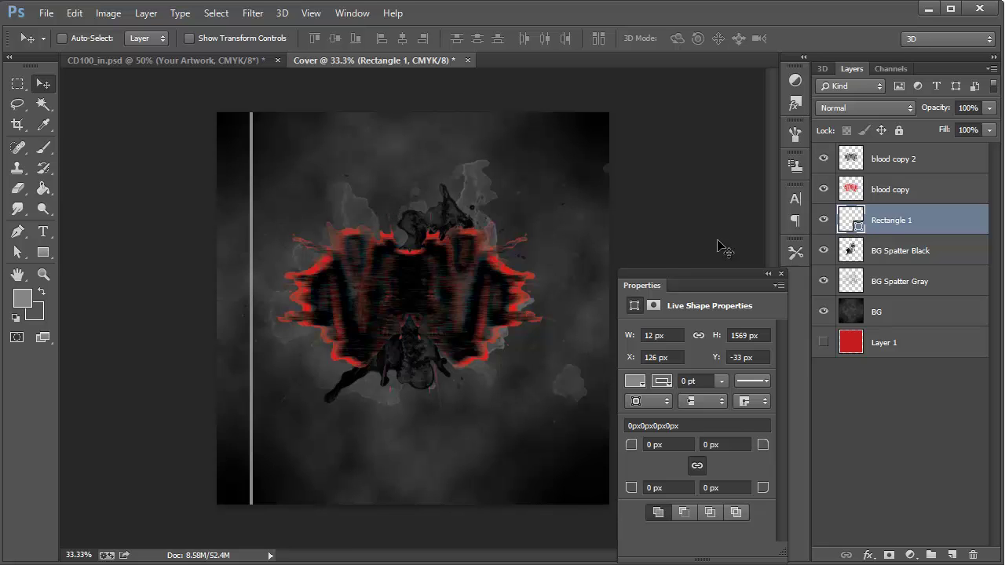
pyautogui.rightClick(898, 219)
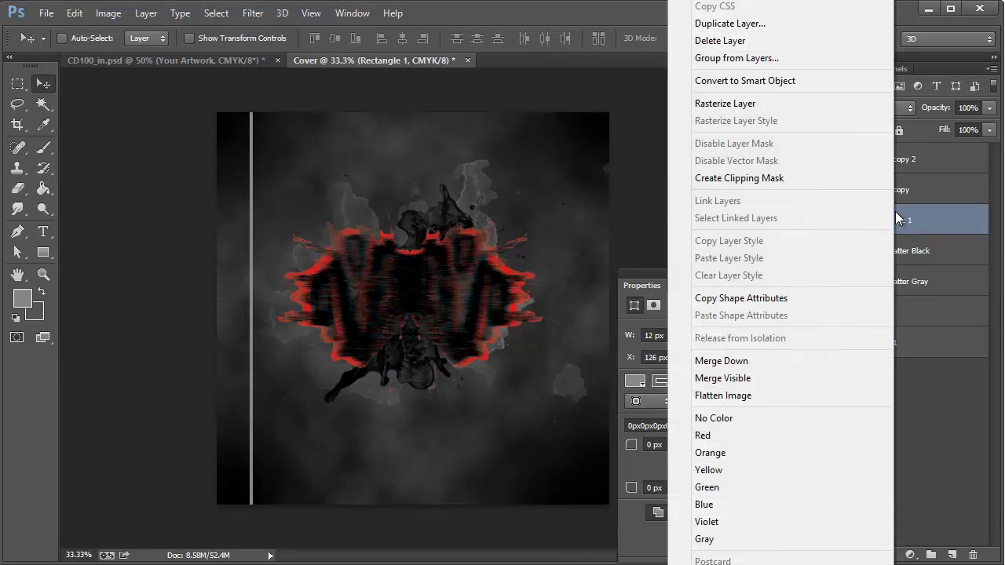
pyautogui.click(734, 105)
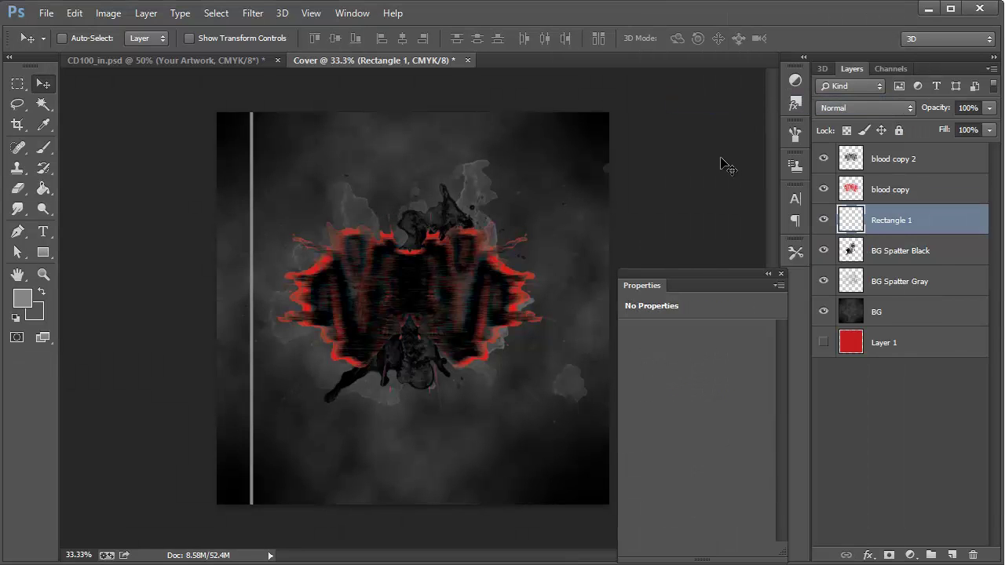
# Step: Apply the Mezzotint filter with the Fine Dots type to the rectangle stripe, and repeat the filter once
pyautogui.click(244, 14)
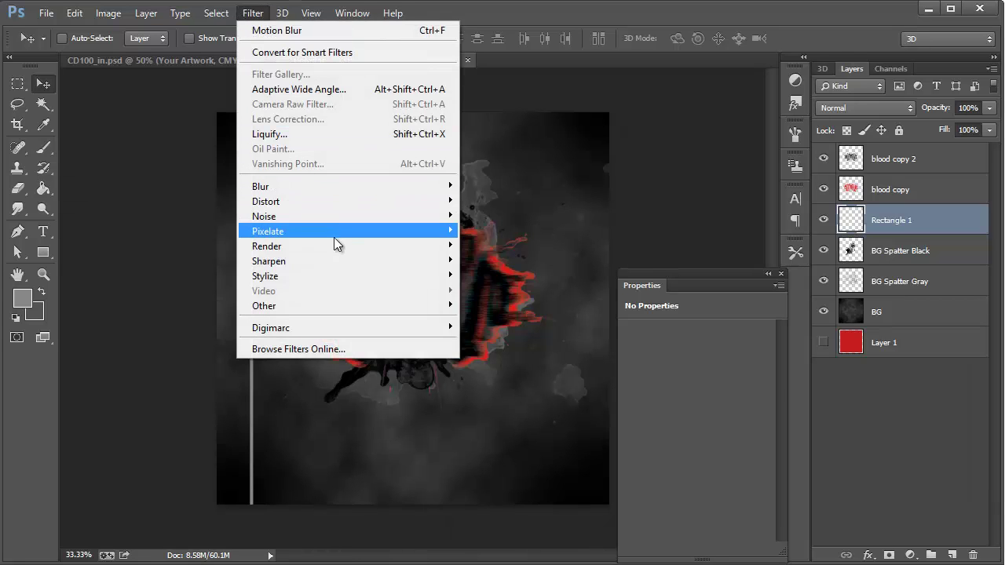
pyautogui.moveTo(340, 236)
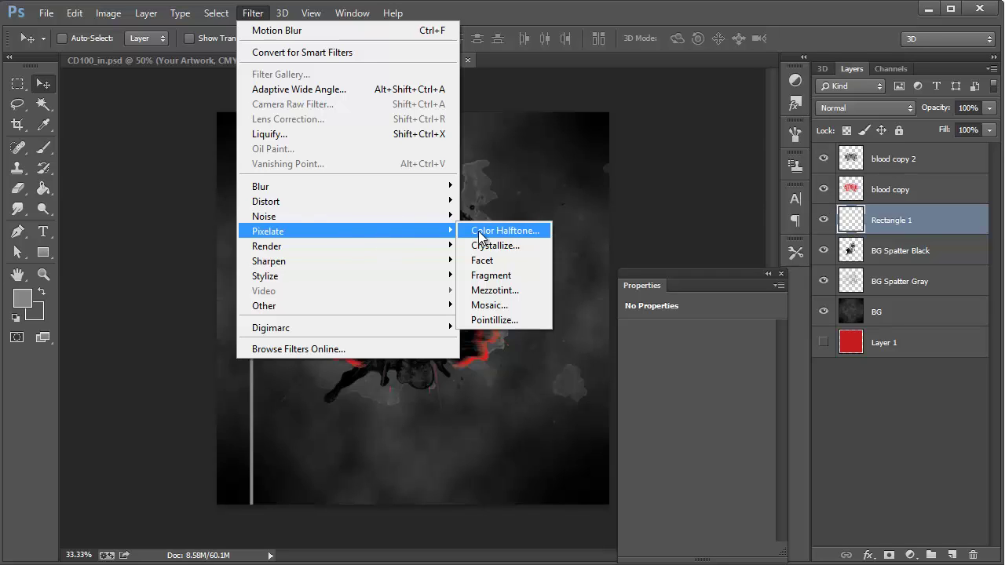
pyautogui.click(499, 297)
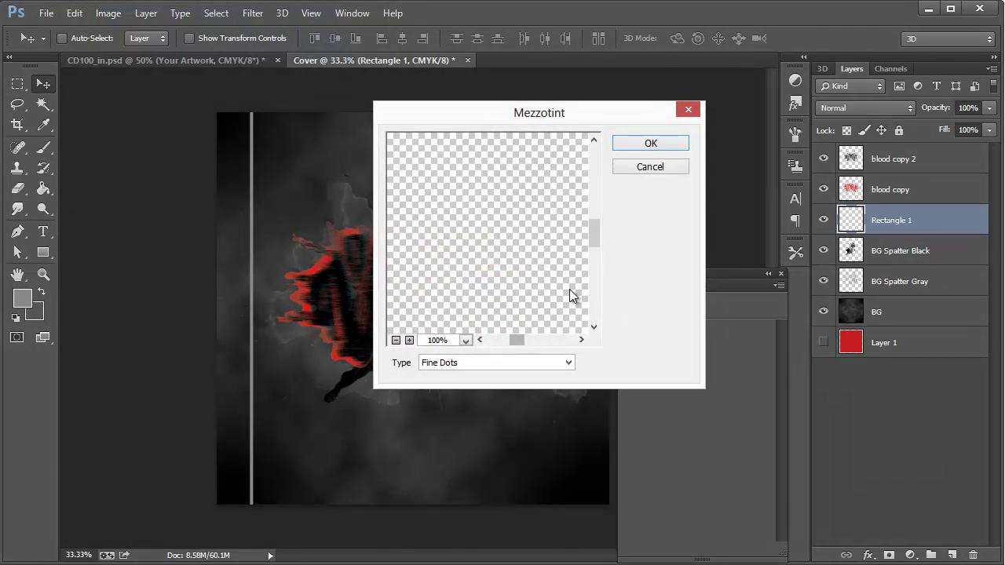
pyautogui.click(645, 147)
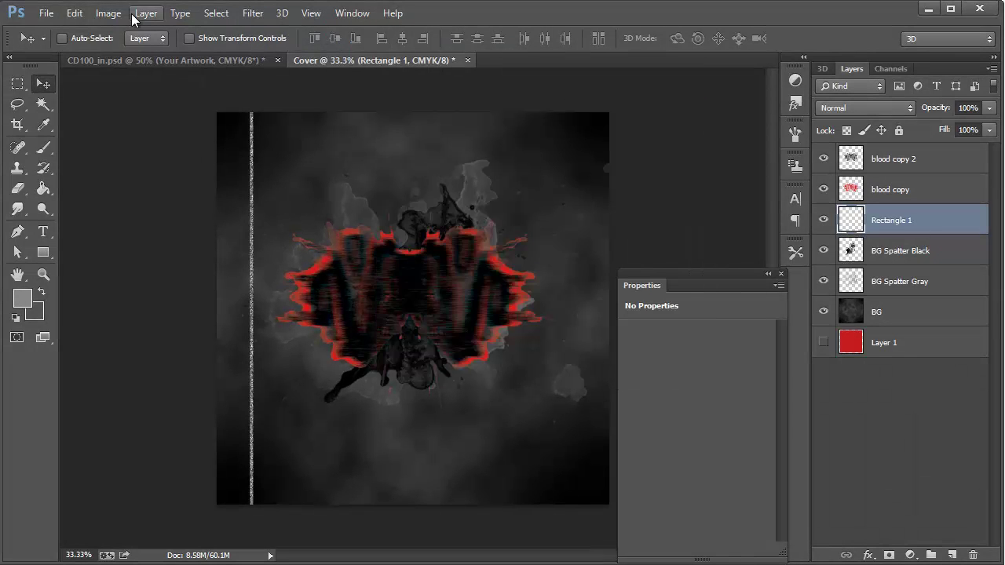
pyautogui.click(212, 15)
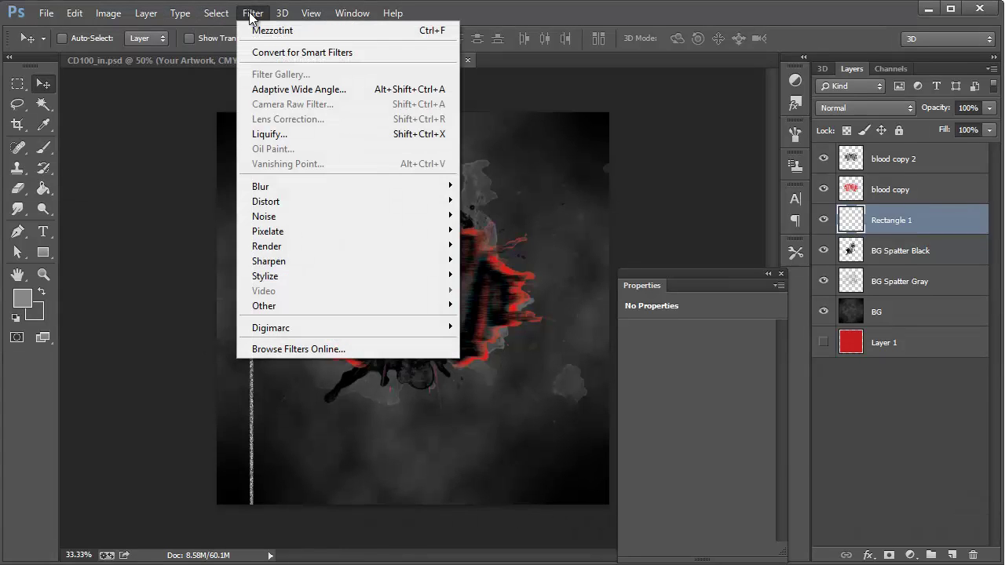
pyautogui.click(256, 30)
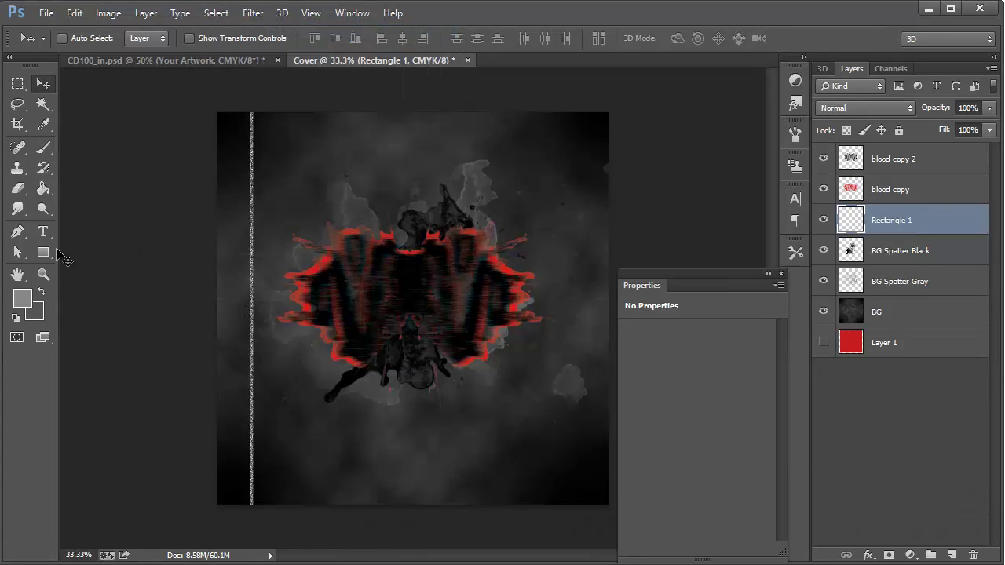
# Step: Examine the speckled texture of the vertical stripe close up and against the whole cover
pyautogui.click(43, 276)
pyautogui.click(225, 238)
pyautogui.click(263, 238)
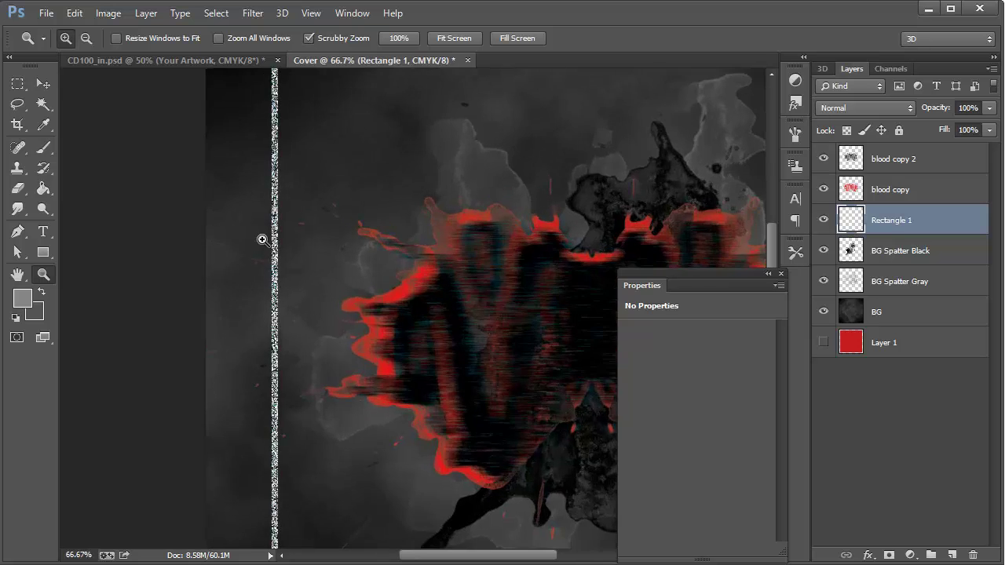
pyautogui.click(274, 233)
pyautogui.click(311, 234)
pyautogui.rightClick(311, 233)
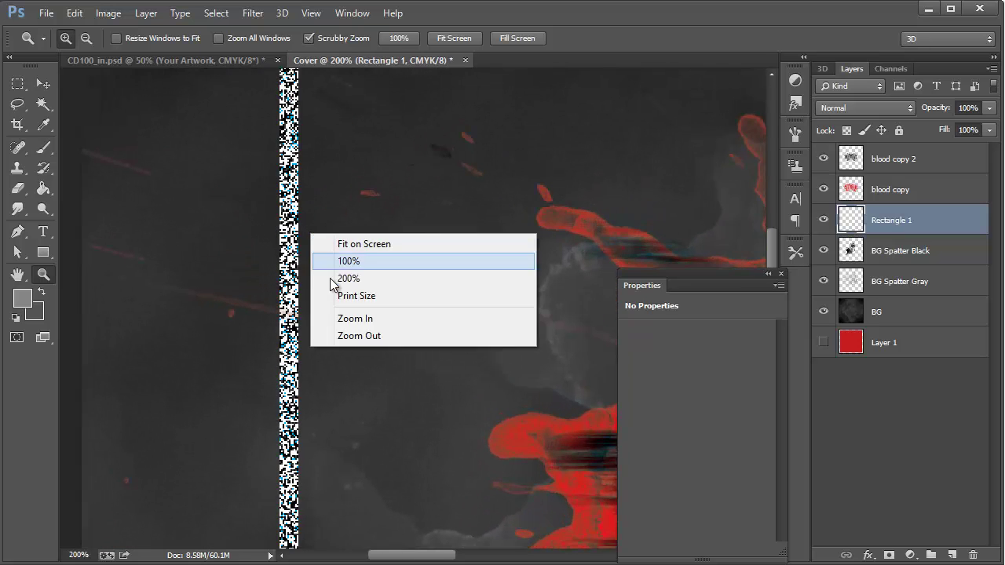
pyautogui.click(345, 333)
pyautogui.rightClick(367, 303)
pyautogui.click(442, 405)
pyautogui.rightClick(494, 313)
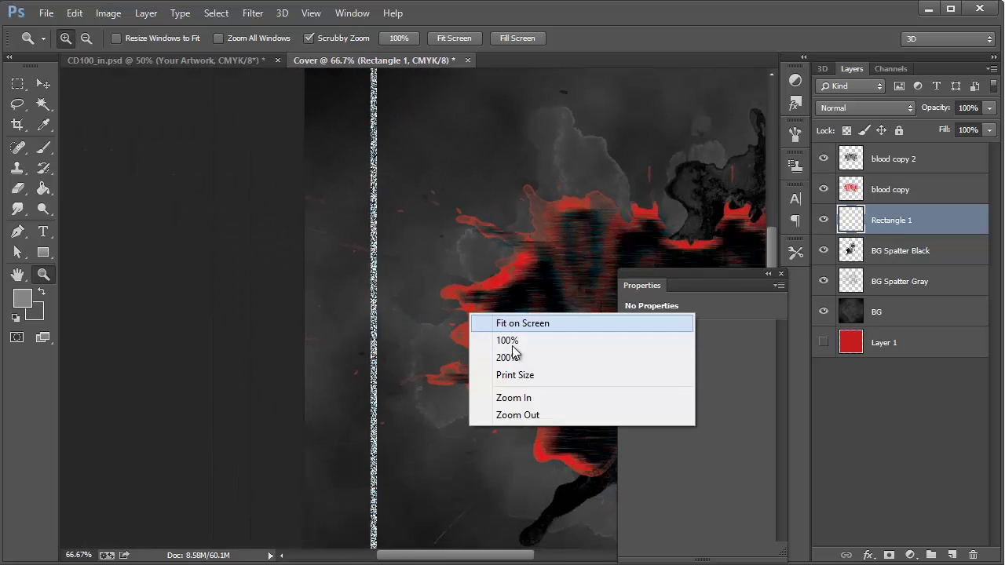
pyautogui.click(535, 413)
pyautogui.scroll(3, 527, 346)
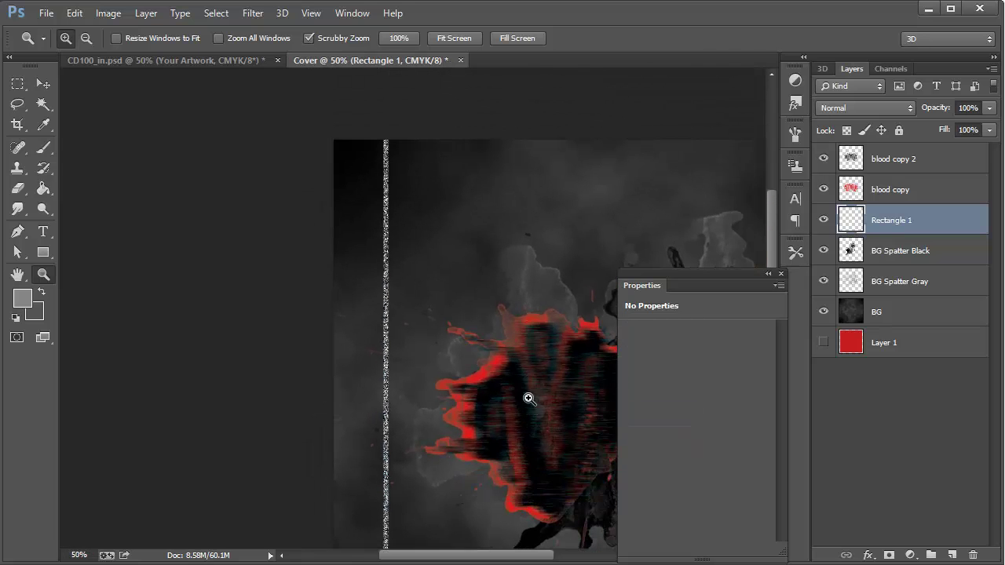
pyautogui.moveTo(500, 560); pyautogui.dragTo(542, 561)
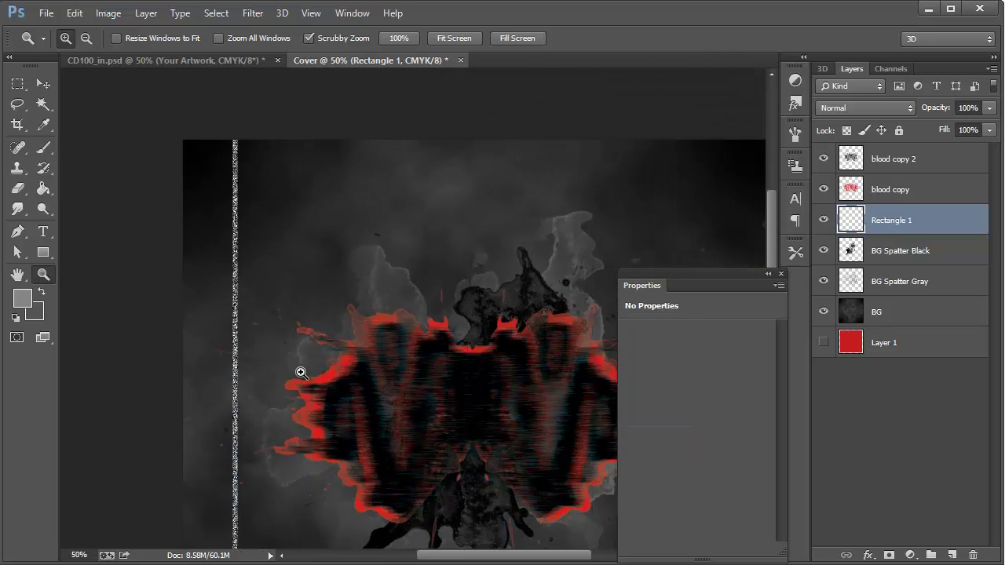
pyautogui.click(298, 370)
# Step: Apply a Motion Blur to the Rectangle 1 stripe with an angle of 0° and a distance of 34 pixels
pyautogui.click(253, 14)
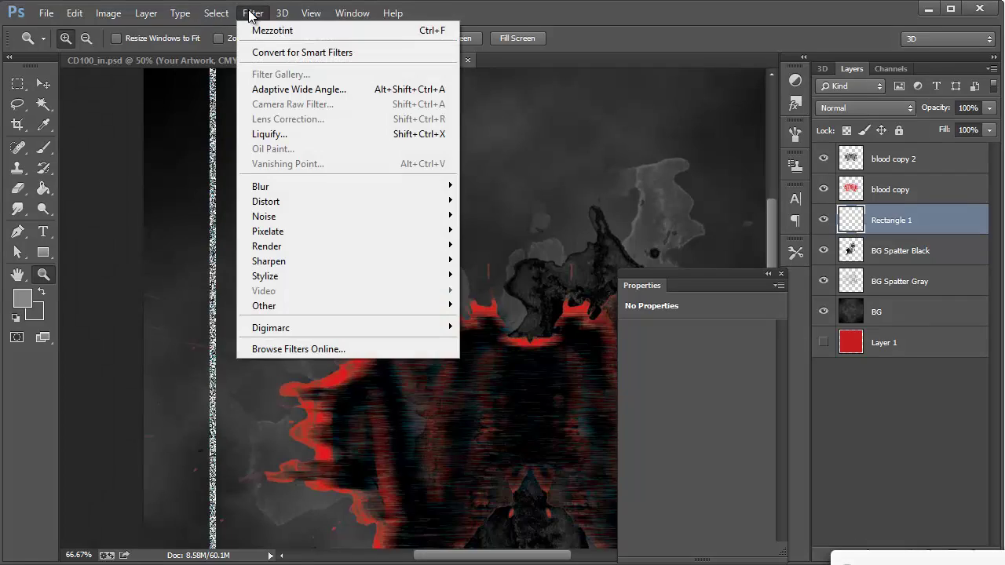
pyautogui.moveTo(316, 210)
pyautogui.moveTo(322, 185)
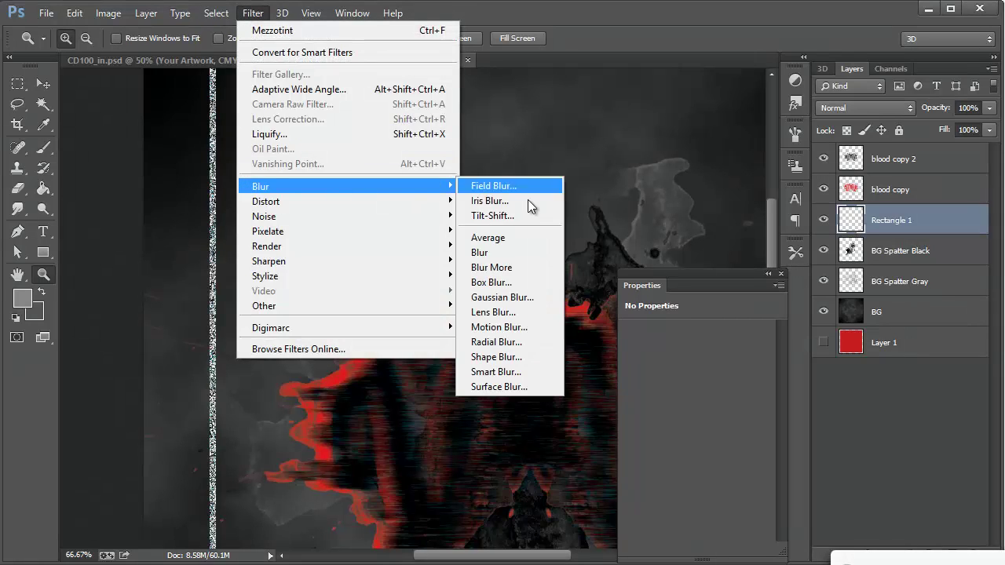
pyautogui.click(519, 327)
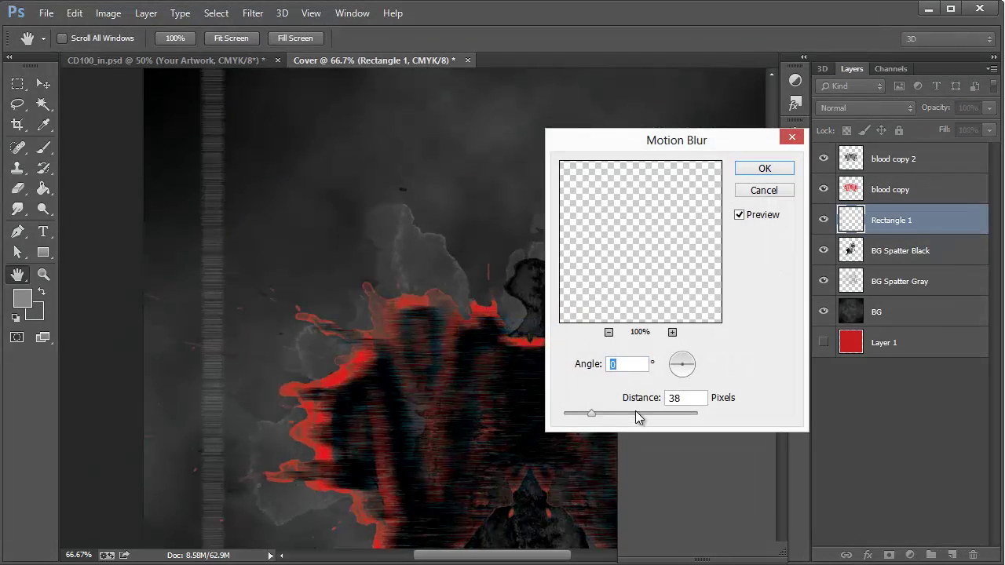
pyautogui.moveTo(588, 416)
pyautogui.mouseDown()
pyautogui.moveTo(579, 417)
pyautogui.moveTo(593, 414)
pyautogui.mouseUp()
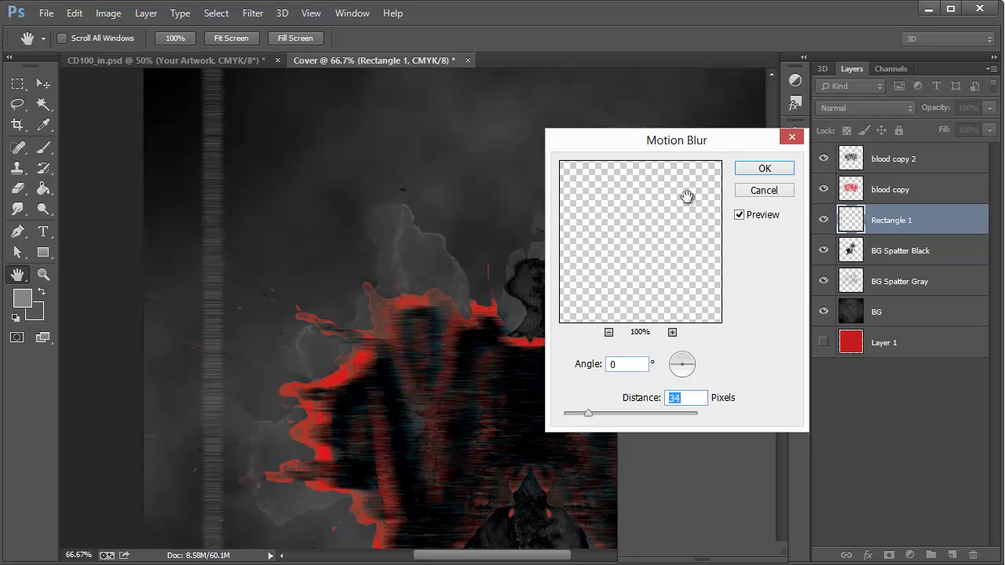
pyautogui.click(761, 174)
pyautogui.press('z')
pyautogui.scroll(-2, 325, 157)
pyautogui.scroll(1, 325, 162)
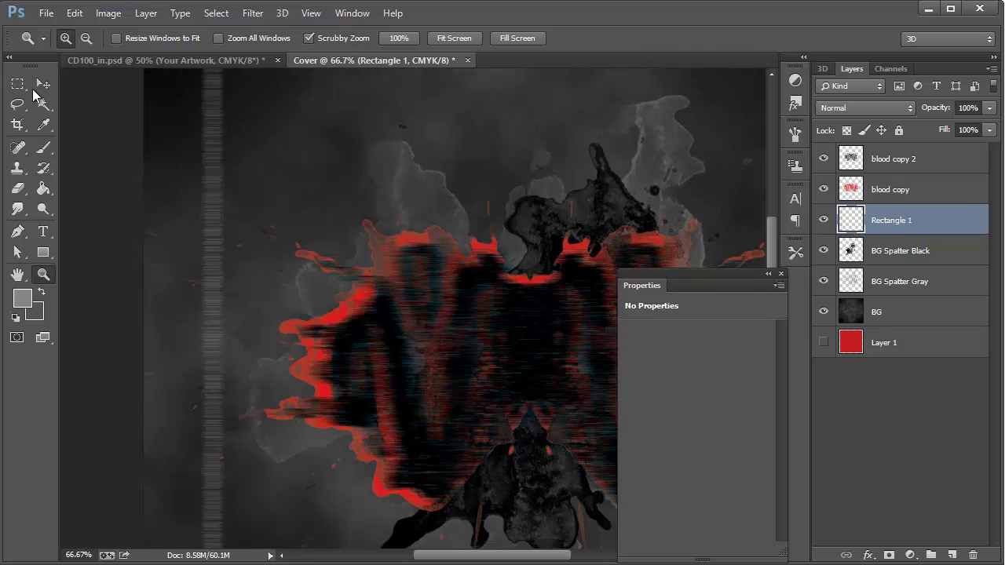
# Step: Move the blurred stripe horizontally from the cover's left edge to about a third of the cover's width
pyautogui.click(43, 84)
pyautogui.click(781, 274)
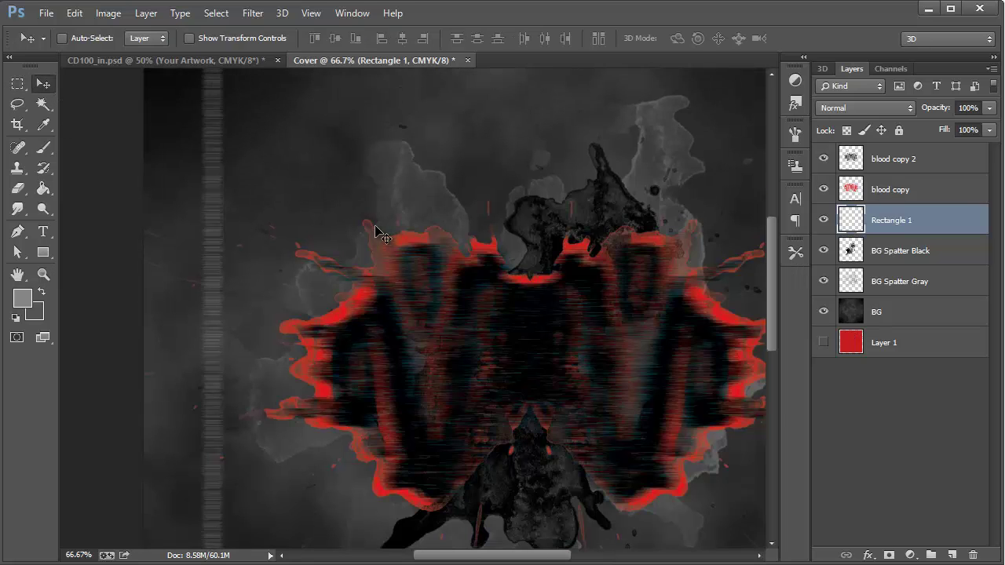
pyautogui.click(50, 272)
pyautogui.rightClick(306, 231)
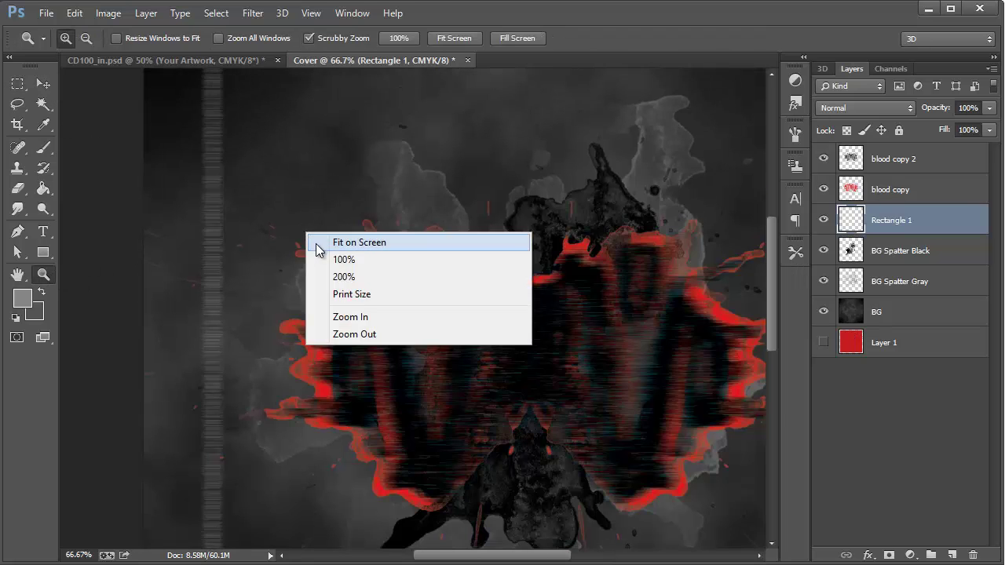
pyautogui.click(316, 243)
pyautogui.click(41, 85)
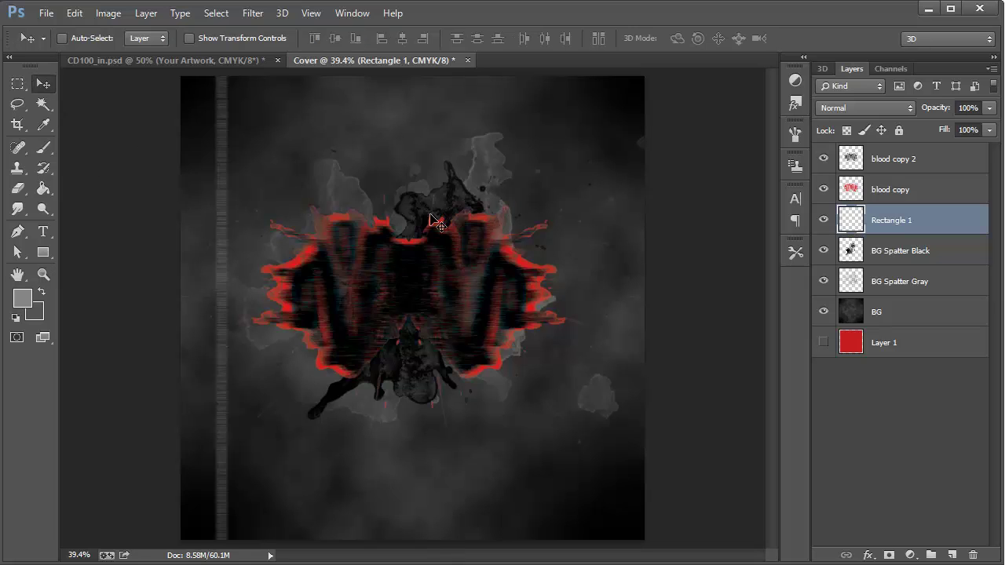
pyautogui.moveTo(256, 142); pyautogui.dragTo(361, 142)
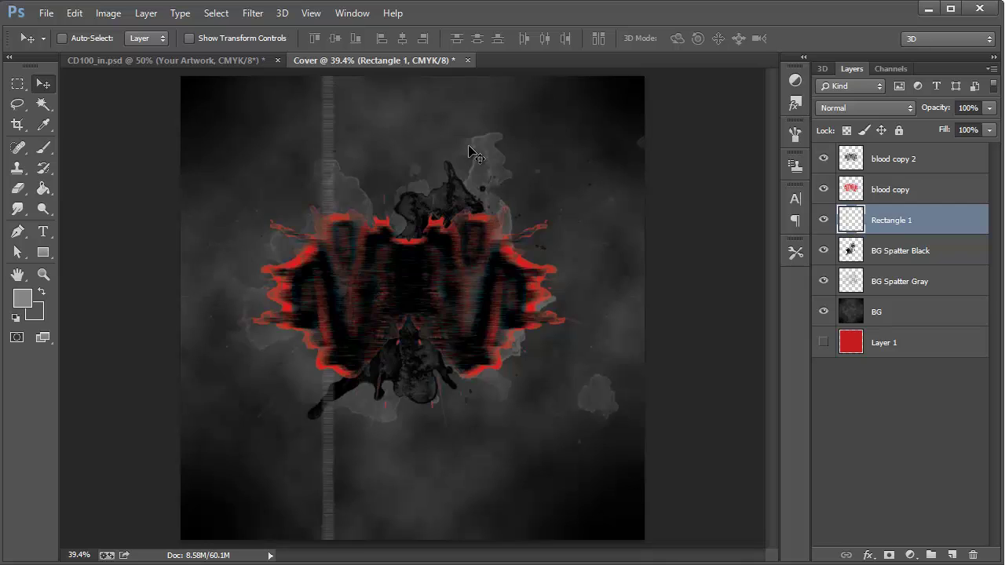
# Step: Lower the Rectangle 1 layer's opacity to 56% and duplicate the layer as Rectangle 1 copy
pyautogui.click(990, 108)
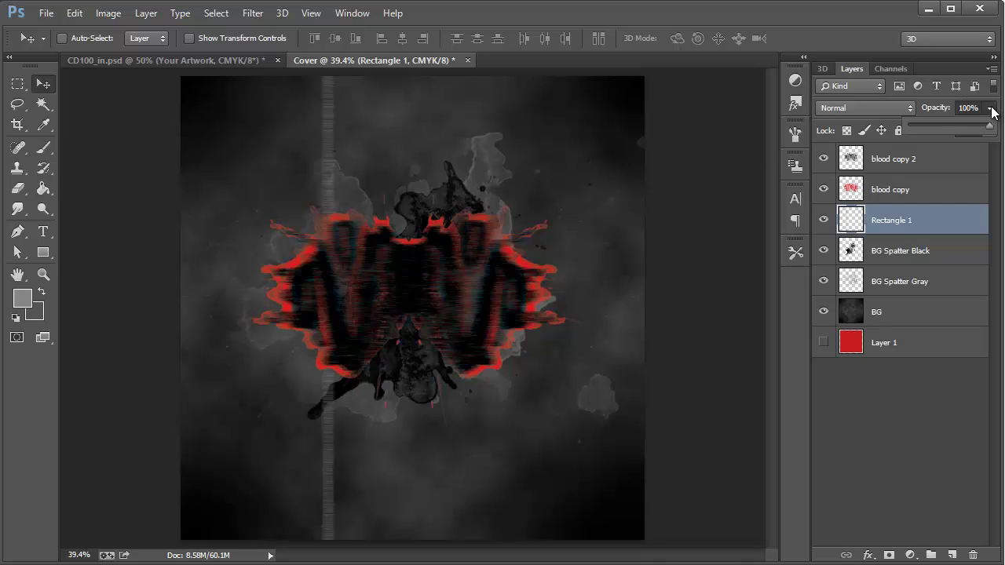
pyautogui.click(912, 370)
pyautogui.click(900, 222)
pyautogui.rightClick(898, 226)
pyautogui.click(872, 268)
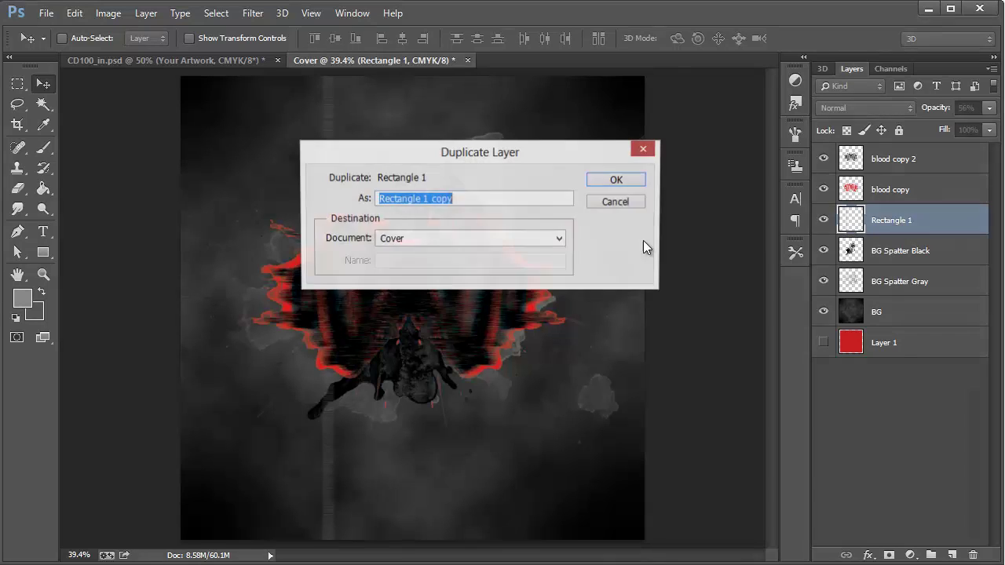
pyautogui.click(616, 181)
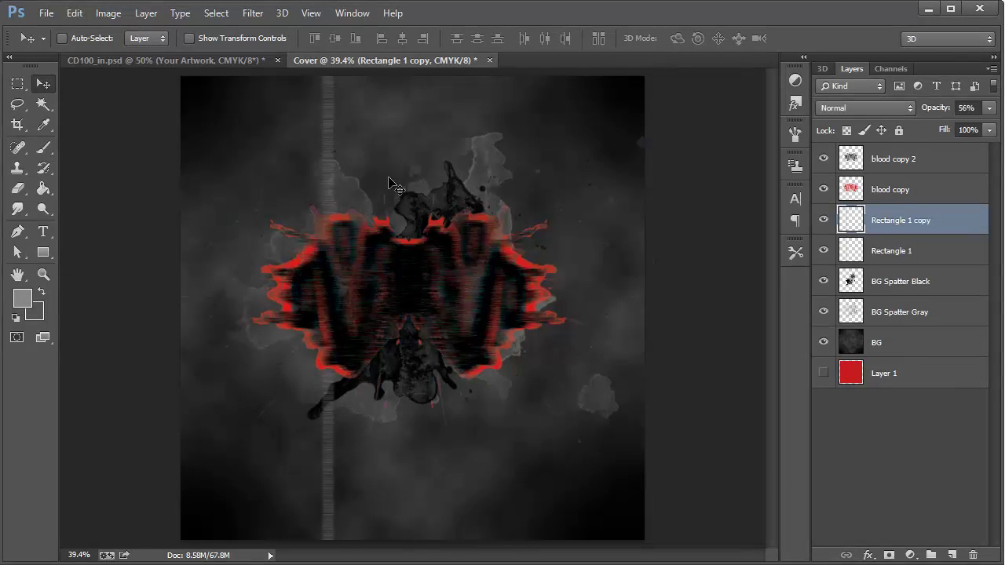
# Step: Cut away the left and right sides of the Rectangle 1 copy stripe over its full height, leaving only a narrow central line
pyautogui.click(17, 84)
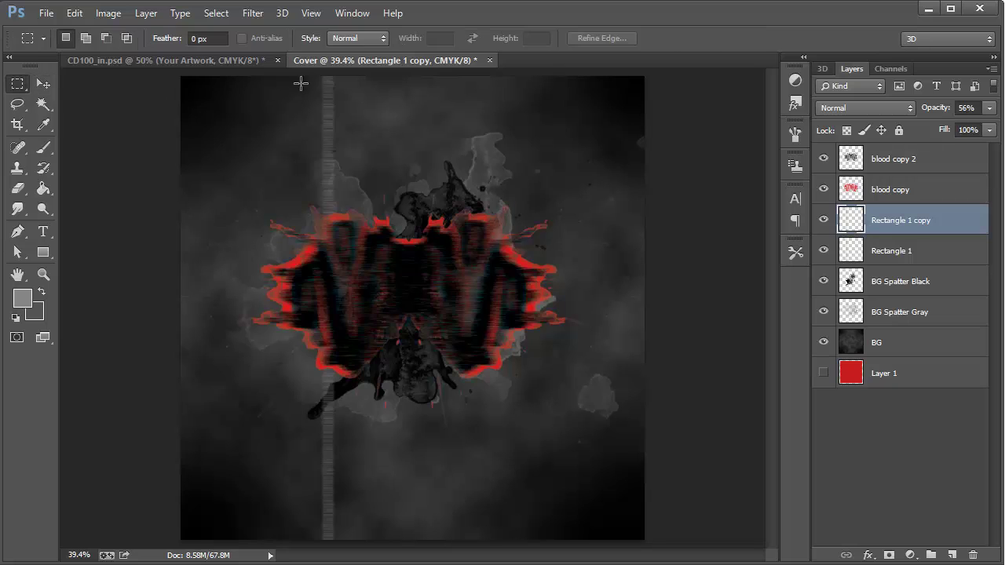
pyautogui.moveTo(308, 72); pyautogui.dragTo(325, 540)
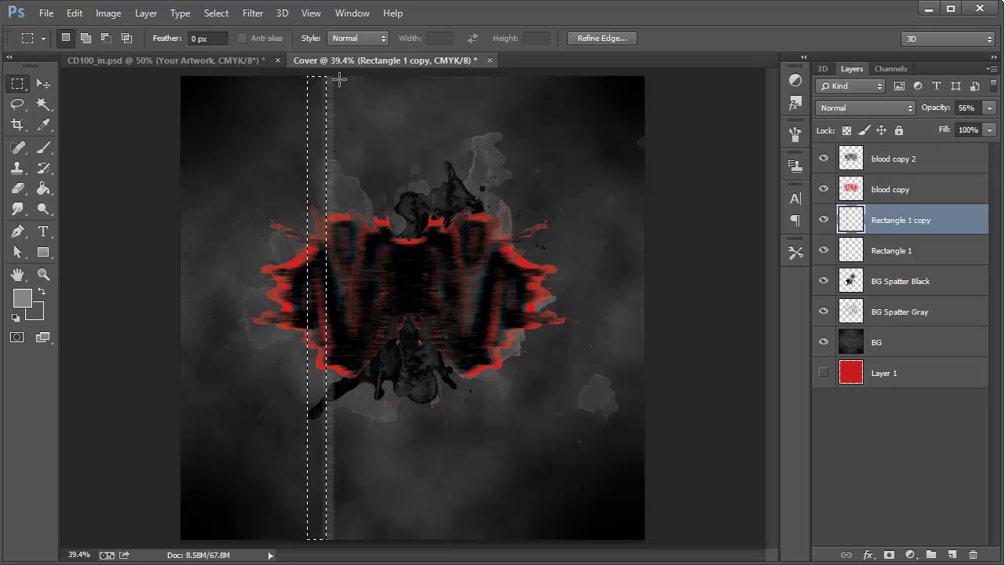
pyautogui.moveTo(341, 72); pyautogui.dragTo(329, 557)
pyautogui.hotkey('ctrl', 'd')
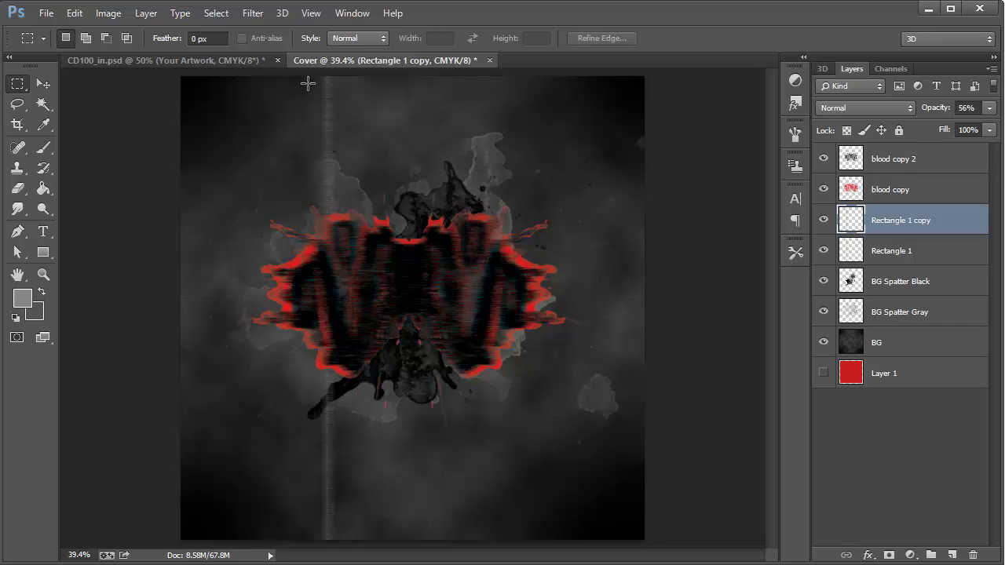
pyautogui.moveTo(339, 73); pyautogui.dragTo(328, 540)
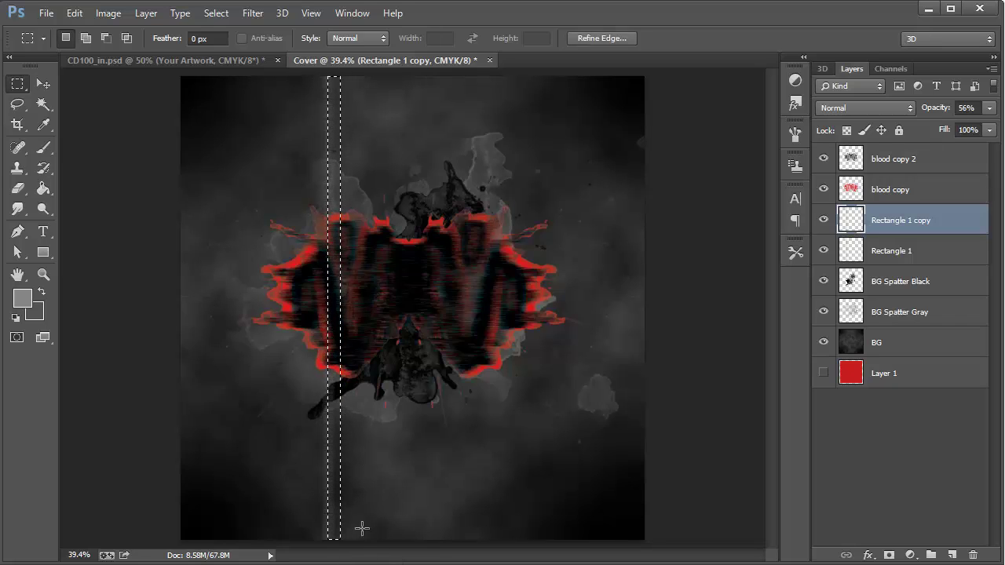
pyautogui.hotkey('ctrl', 'd')
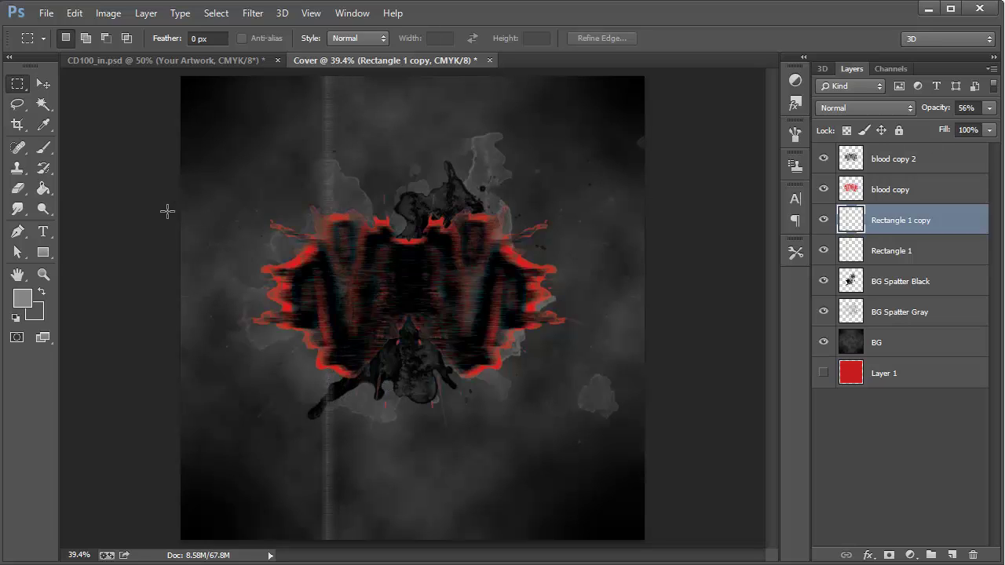
# Step: Raise the opacity of the Rectangle 1 copy layer to 84%
pyautogui.click(989, 107)
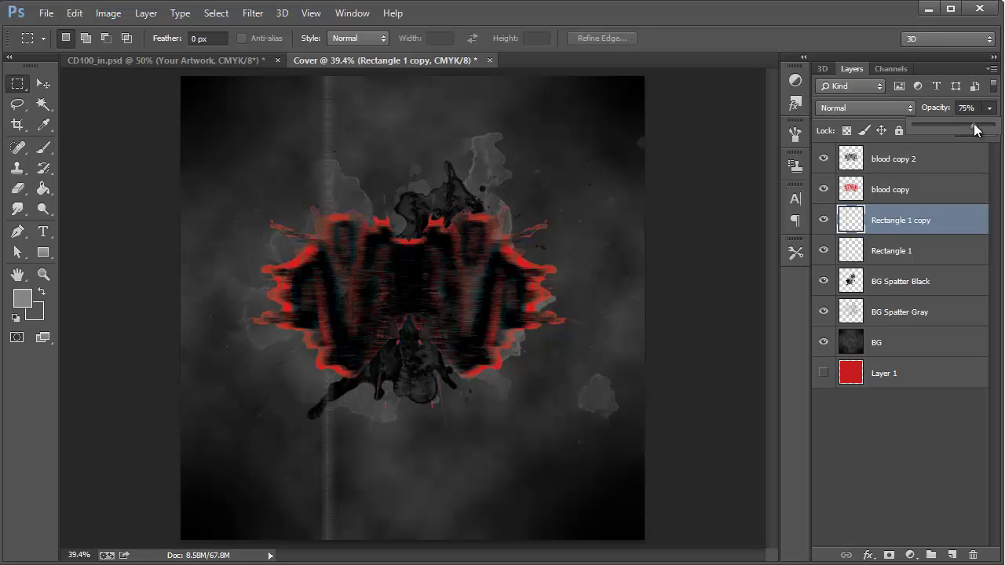
pyautogui.moveTo(973, 123); pyautogui.dragTo(980, 125)
pyautogui.press('v')
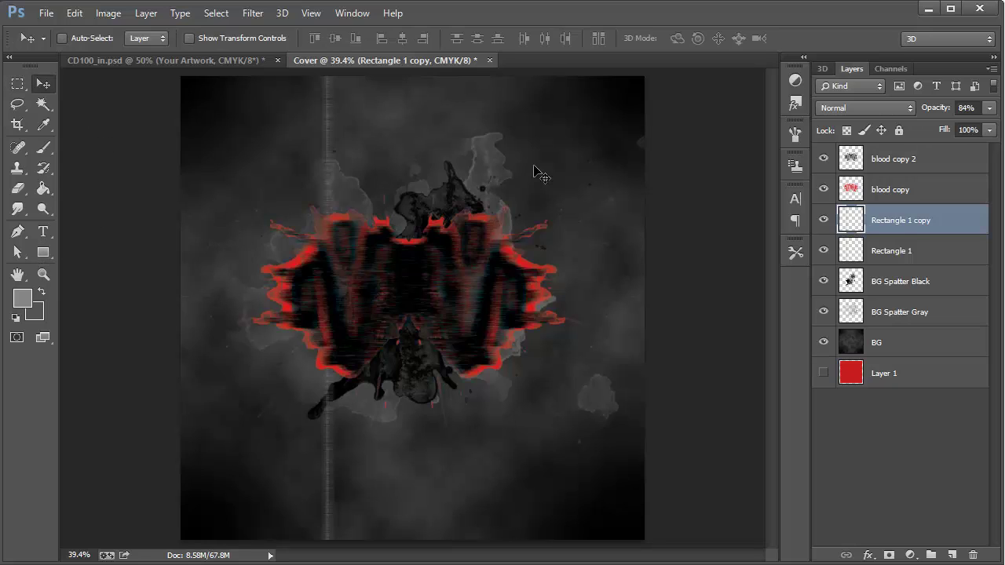
# Step: Merge the Rectangle 1 and Rectangle 1 copy layers and rename the merged layer Vertical Line 1
pyautogui.keyDown('shift'); pyautogui.click(898, 256); pyautogui.keyUp('shift')
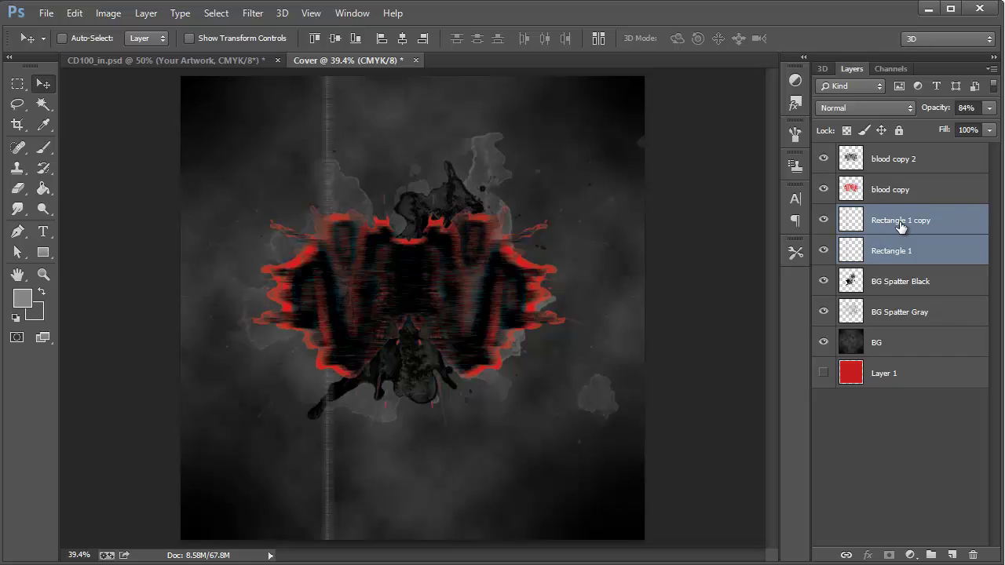
pyautogui.hotkey('ctrl', 'e')
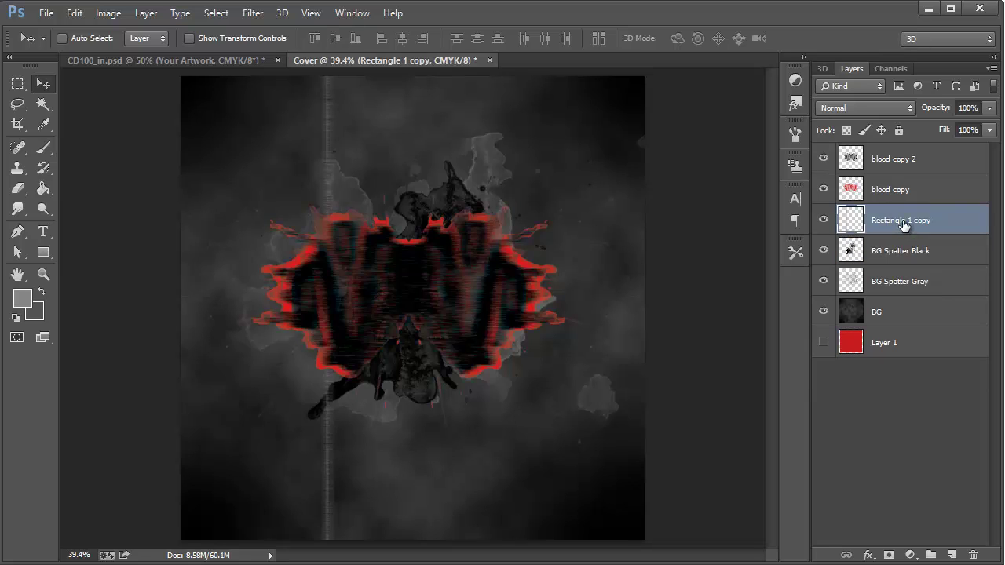
pyautogui.doubleClick(904, 223)
pyautogui.write('Ver')
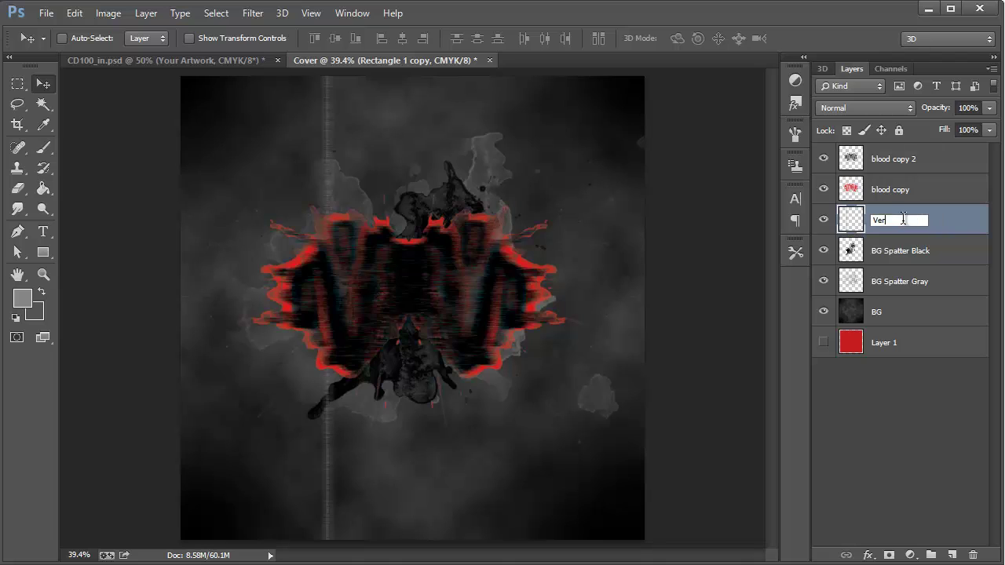
pyautogui.write('tical Line 1')
pyautogui.press('Return')
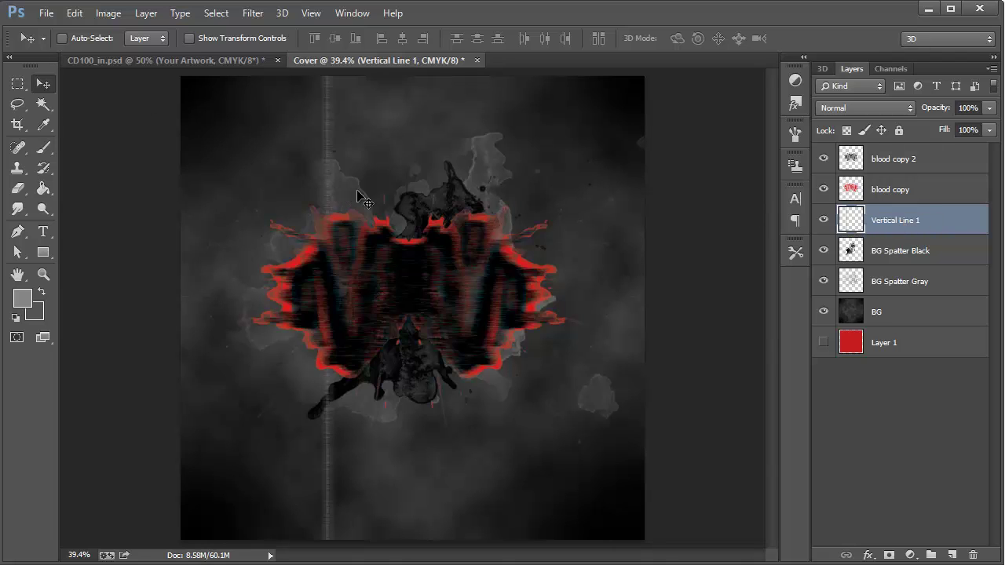
# Step: Duplicate the Vertical Line 1 layer and move the copy across to the right side of the blood splatter
pyautogui.hotkey('alt', 'l')
pyautogui.press('d')
pyautogui.click(633, 184)
pyautogui.moveTo(336, 153); pyautogui.dragTo(499, 251)
# Step: Fade out the top and bottom ends of the Vertical Line 1 copy with a soft 349 px Eraser at 0% hardness
pyautogui.click(17, 192)
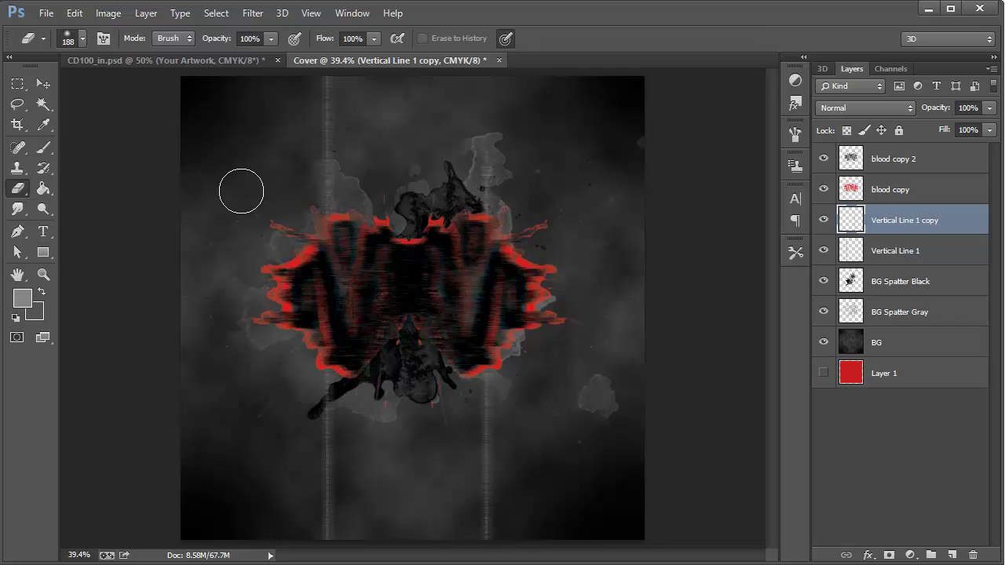
pyautogui.click(83, 41)
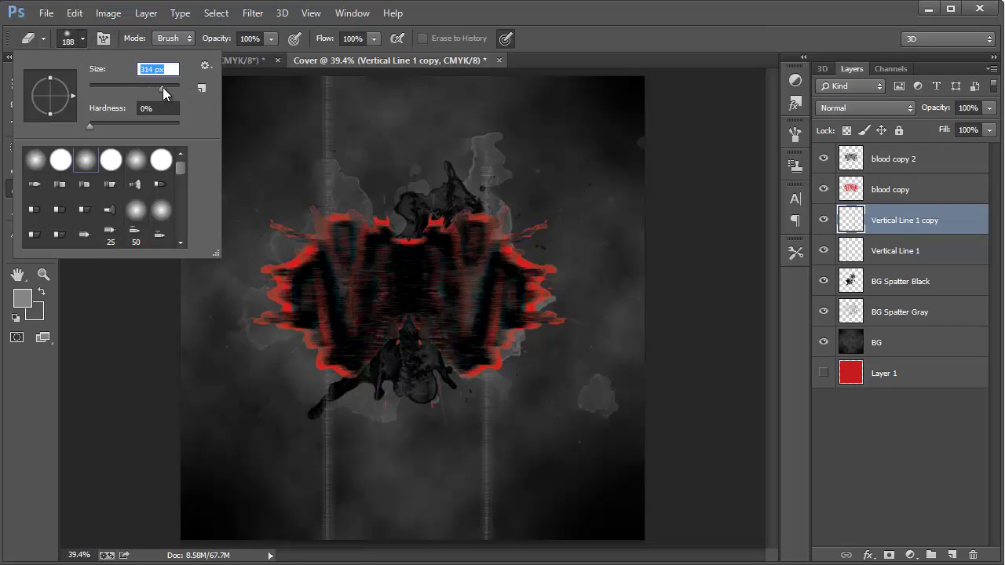
pyautogui.moveTo(163, 88); pyautogui.dragTo(164, 86)
pyautogui.click(496, 527)
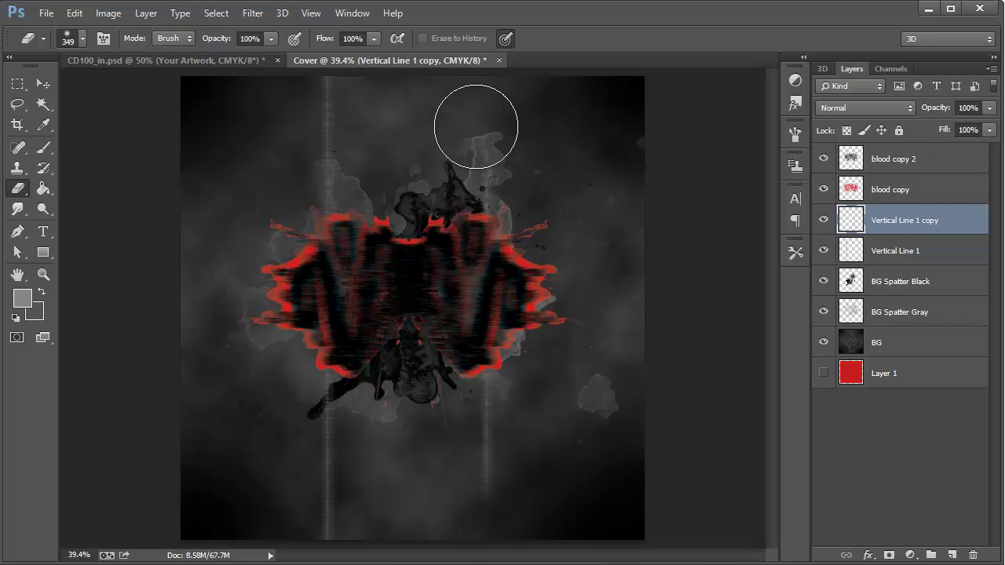
# Step: Delete the left part of the Vertical Line 1 copy so only its thin right edge remains
pyautogui.click(18, 84)
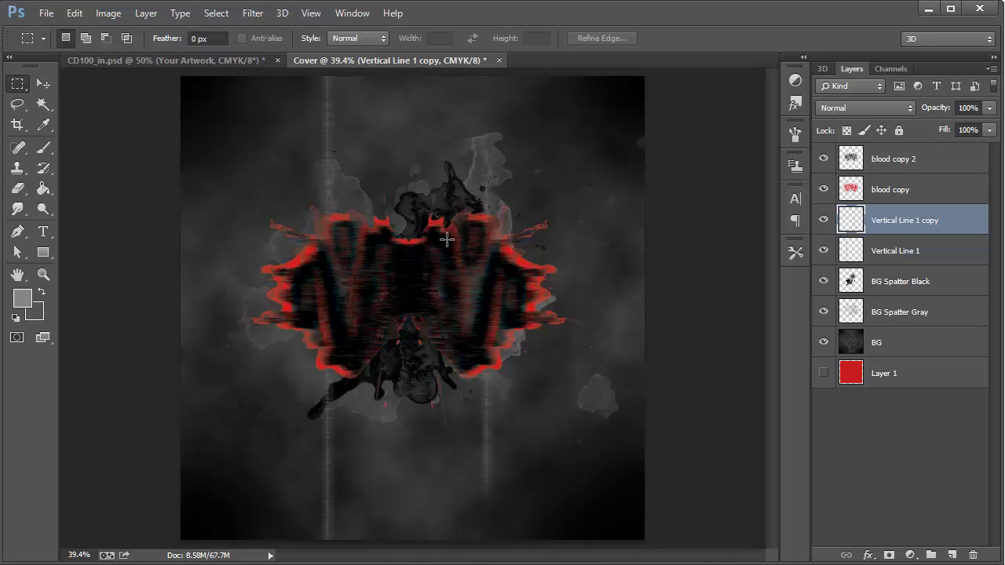
pyautogui.moveTo(430, 135); pyautogui.dragTo(488, 555)
pyautogui.click(573, 341)
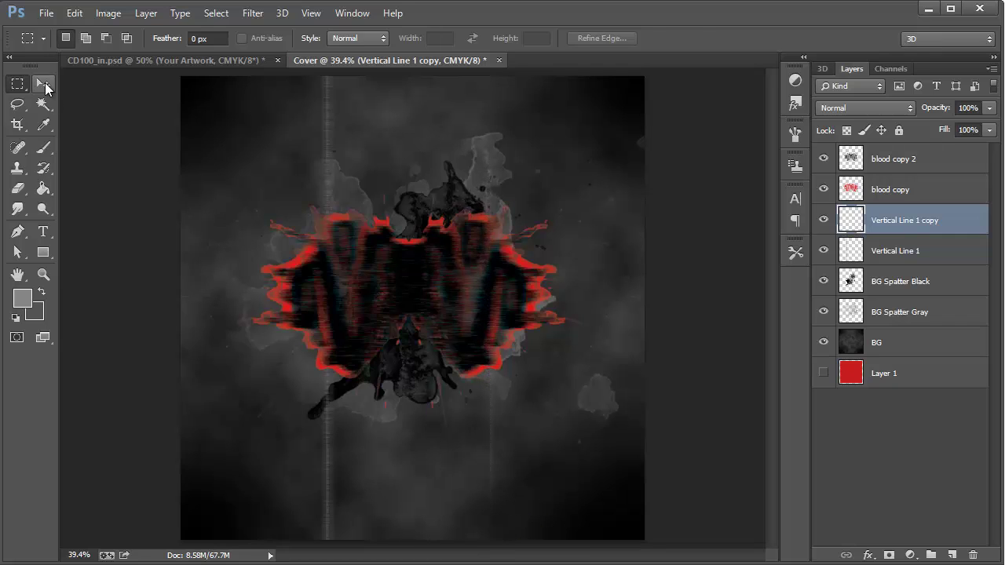
# Step: Stretch the Vertical Line 1 copy horizontally to roughly four times its width with Free Transform and apply the transformation
pyautogui.click(43, 83)
pyautogui.hotkey('ctrl', 't')
pyautogui.moveTo(477, 412); pyautogui.dragTo(434, 410)
pyautogui.click(43, 83)
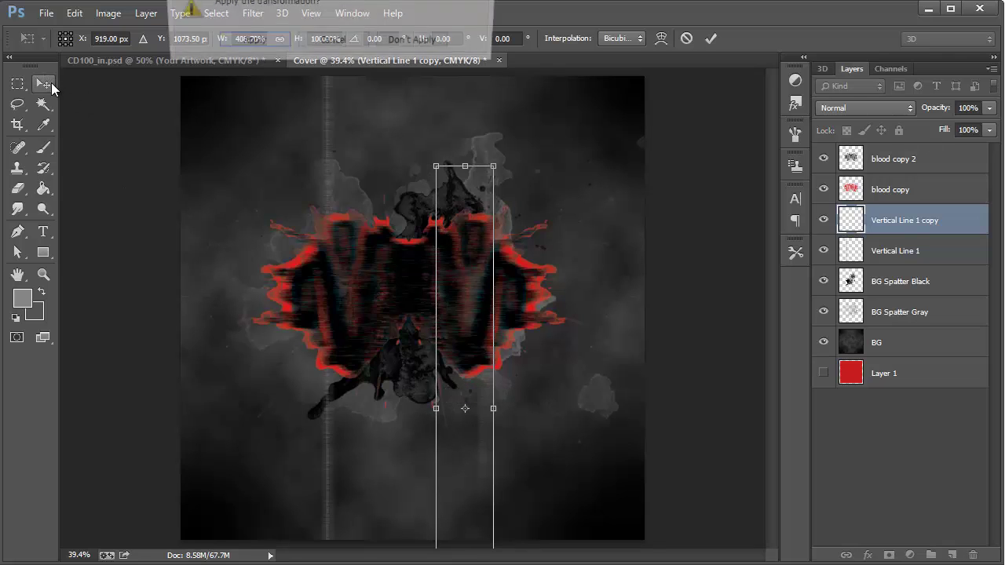
pyautogui.click(257, 47)
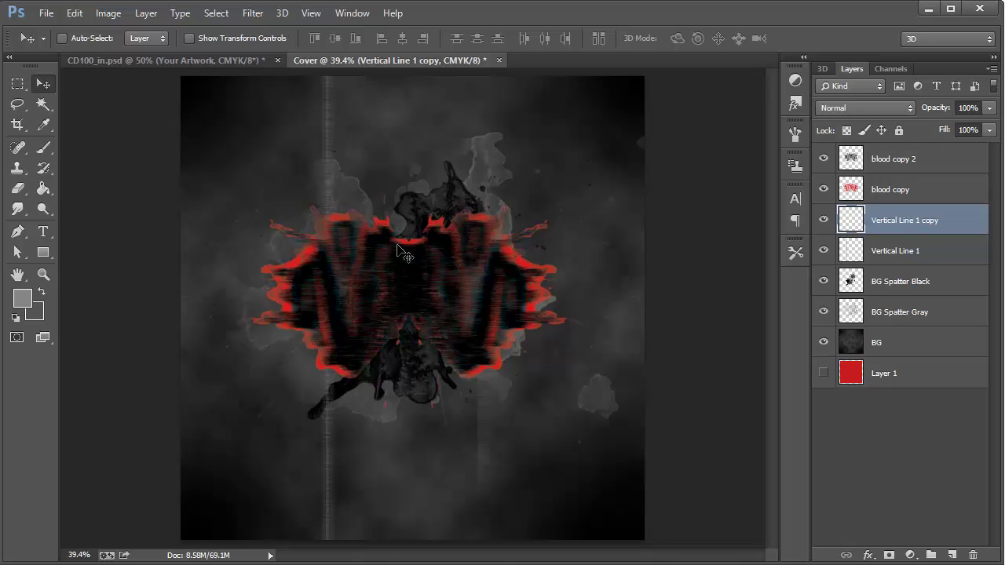
# Step: Compare the cover with the blood copy layer hidden and shown, and set that layer's blend mode to Dissolve
pyautogui.click(44, 274)
pyautogui.click(438, 265)
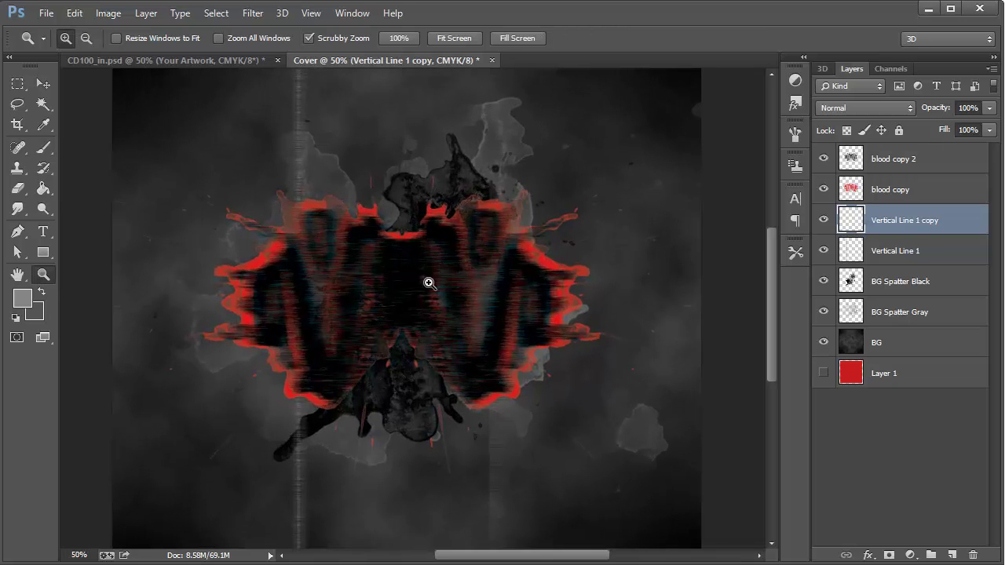
pyautogui.click(429, 283)
pyautogui.click(43, 83)
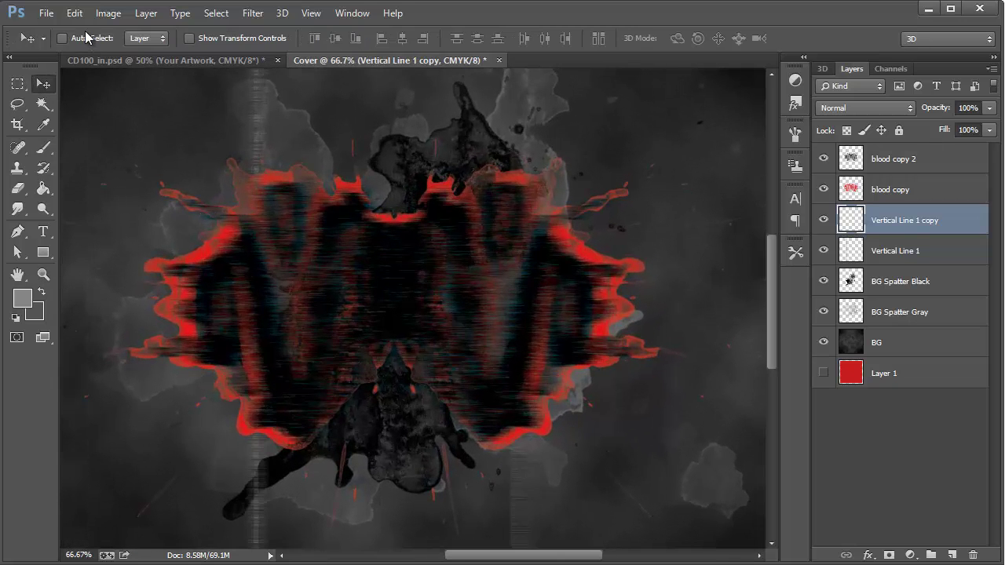
pyautogui.click(914, 196)
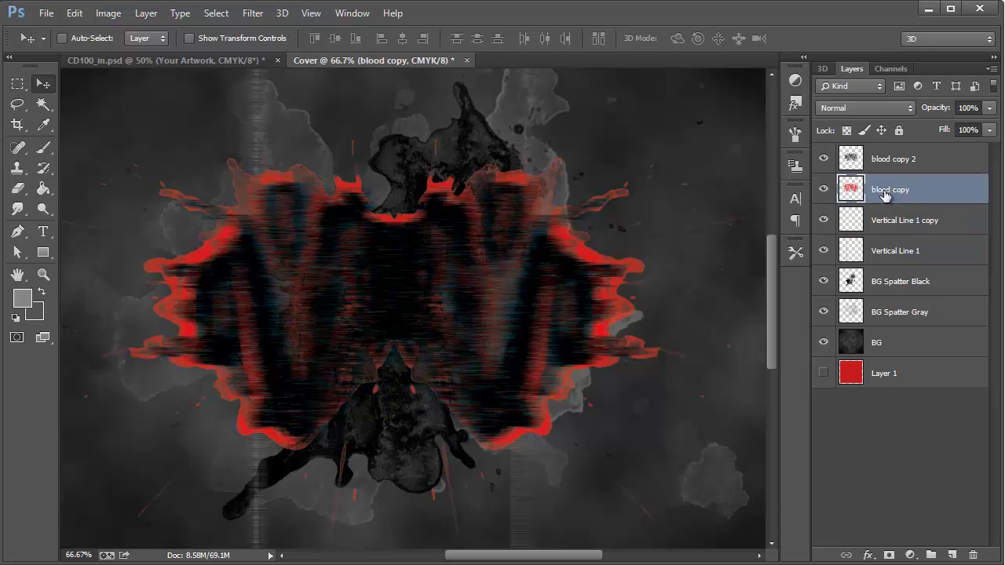
pyautogui.click(823, 189)
pyautogui.click(823, 189)
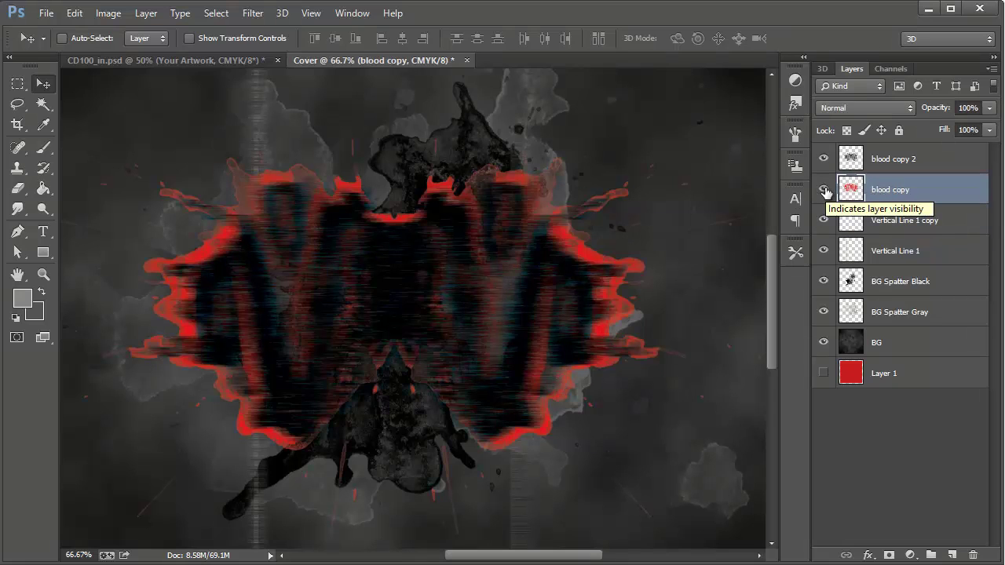
pyautogui.click(857, 107)
pyautogui.click(857, 122)
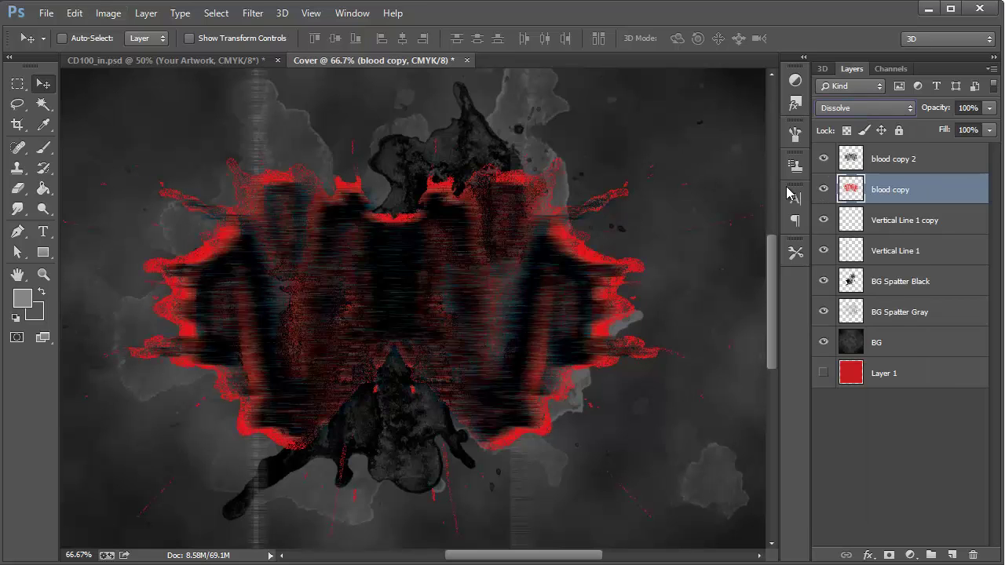
# Step: Try out the blend modes from Dissolve through Luminosity on the blood copy layer and settle on Divide
pyautogui.press('Down')
pyautogui.press('Down')
pyautogui.press('Down')
pyautogui.press('Down')
pyautogui.press('Down')
pyautogui.press('Down')
pyautogui.press('Down')
pyautogui.press('Down')
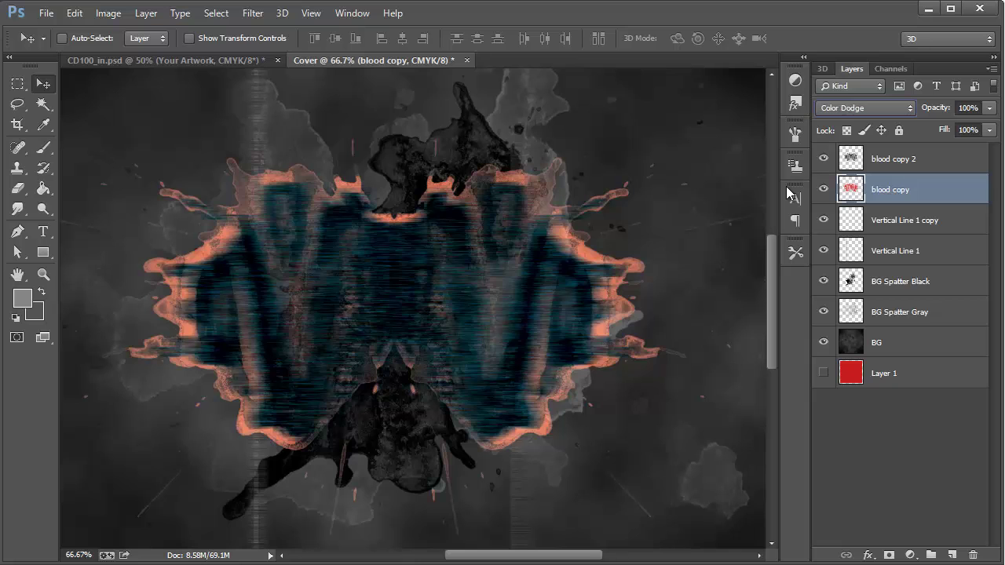
pyautogui.press('Down')
pyautogui.press('Down')
pyautogui.press('Down')
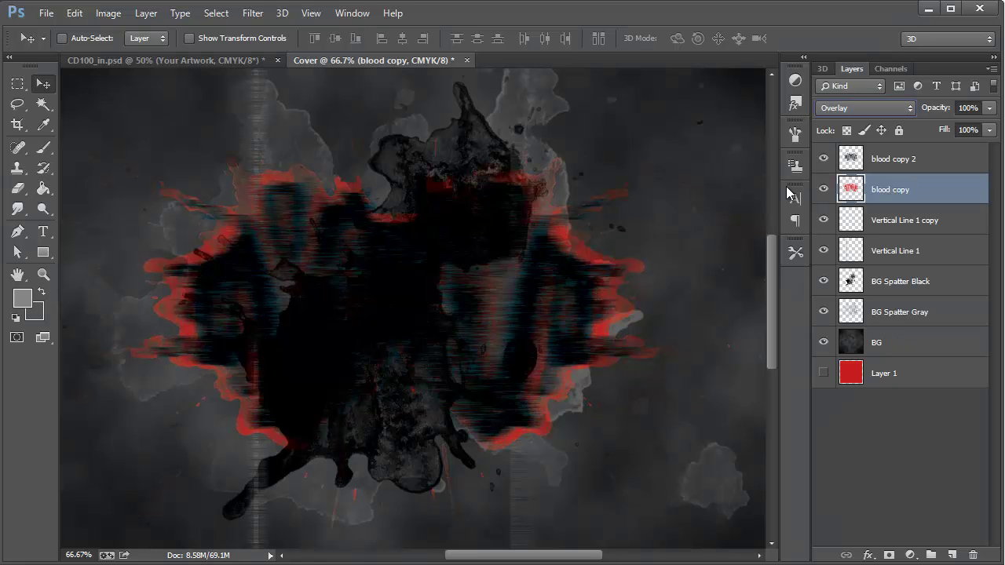
pyautogui.press('Down')
pyautogui.press('Down')
pyautogui.press('Down')
pyautogui.press('Down')
pyautogui.press('Down')
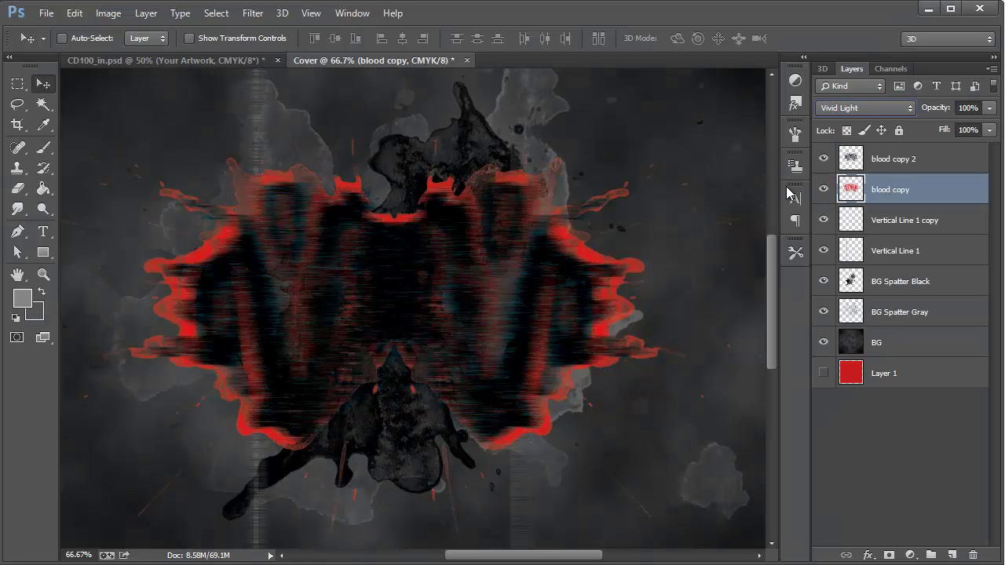
pyautogui.press('Down')
pyautogui.press('Down')
pyautogui.press('Down')
pyautogui.press('Down')
pyautogui.press('Down')
pyautogui.press('Down')
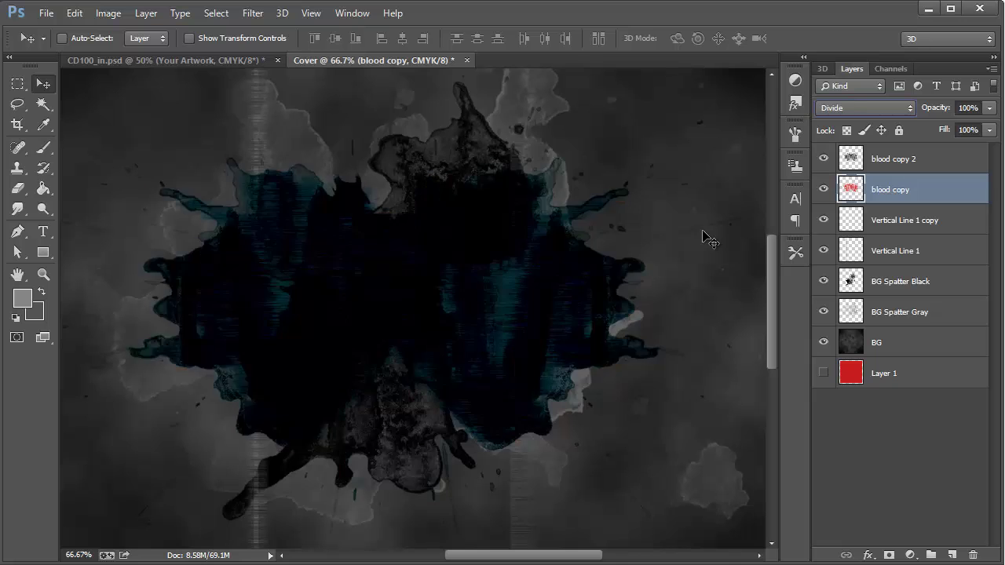
pyautogui.press('Up')
pyautogui.press('Down')
pyautogui.press('Up')
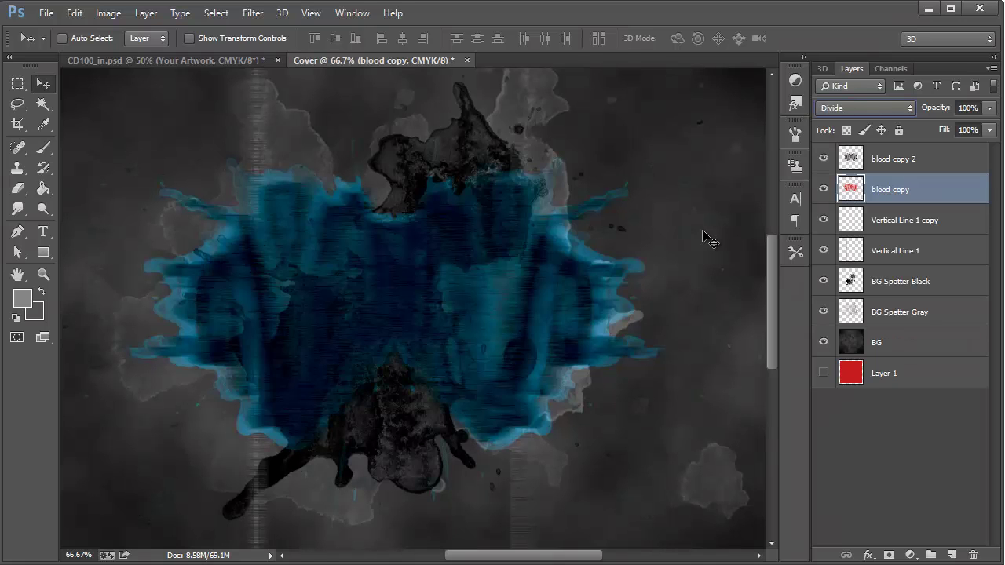
pyautogui.press('Down')
pyautogui.press('Down')
pyautogui.press('Down')
pyautogui.press('Down')
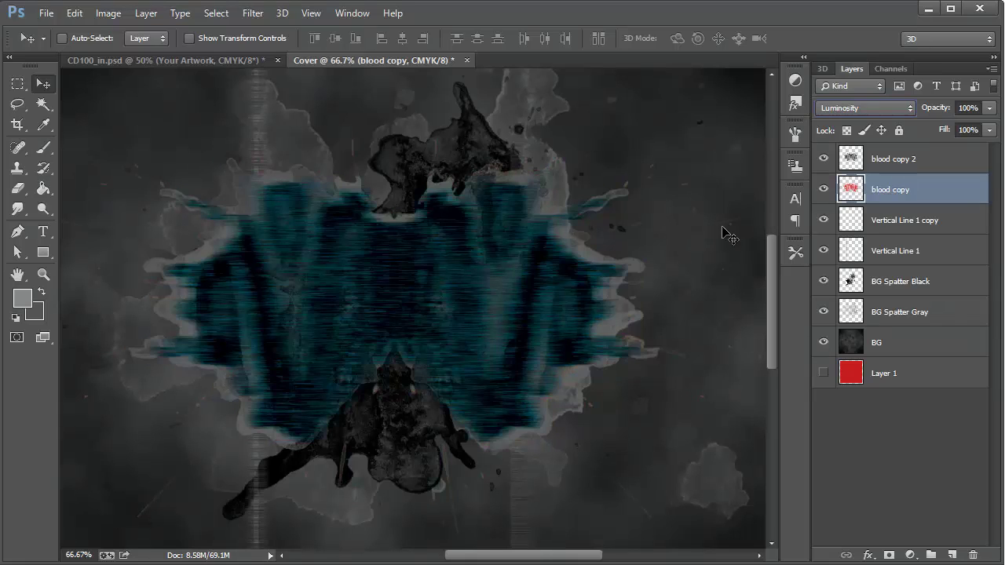
pyautogui.press('Up')
pyautogui.press('Up')
pyautogui.press('Up')
pyautogui.press('Up')
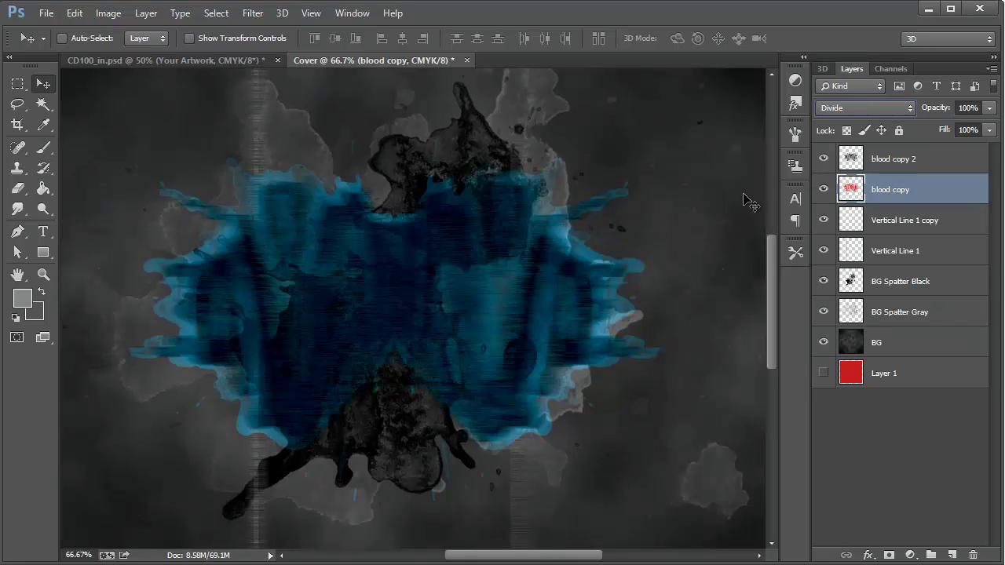
# Step: Duplicate the blood copy layer, keep the duplicate directly above the original, and set its blend mode to Normal
pyautogui.rightClick(892, 194)
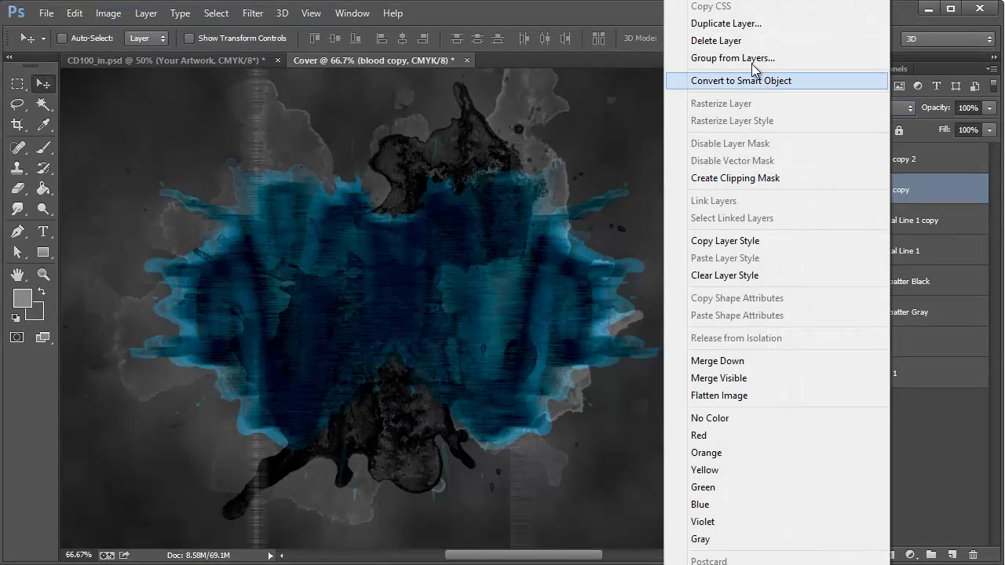
pyautogui.click(698, 26)
pyautogui.click(617, 180)
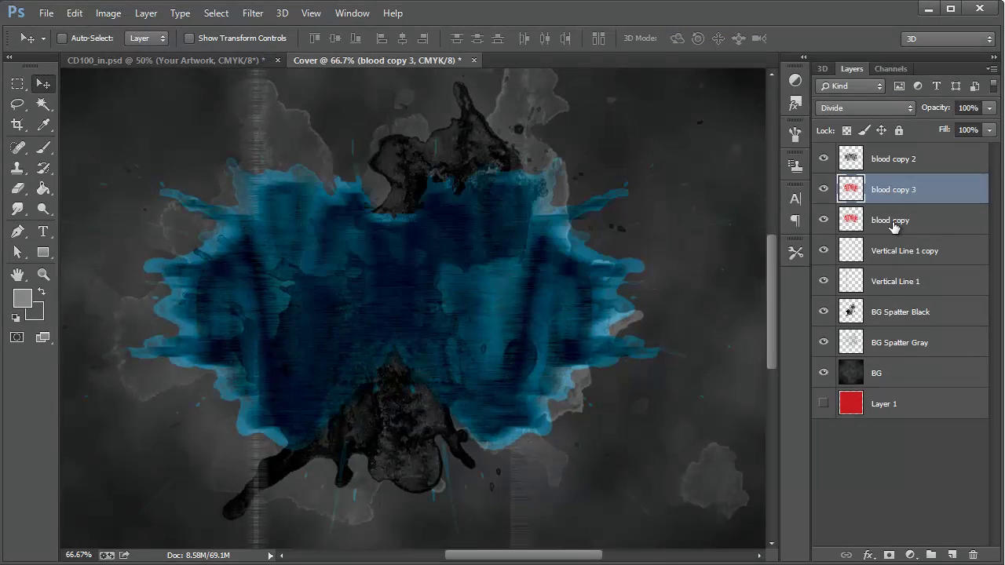
pyautogui.moveTo(907, 195); pyautogui.dragTo(908, 159)
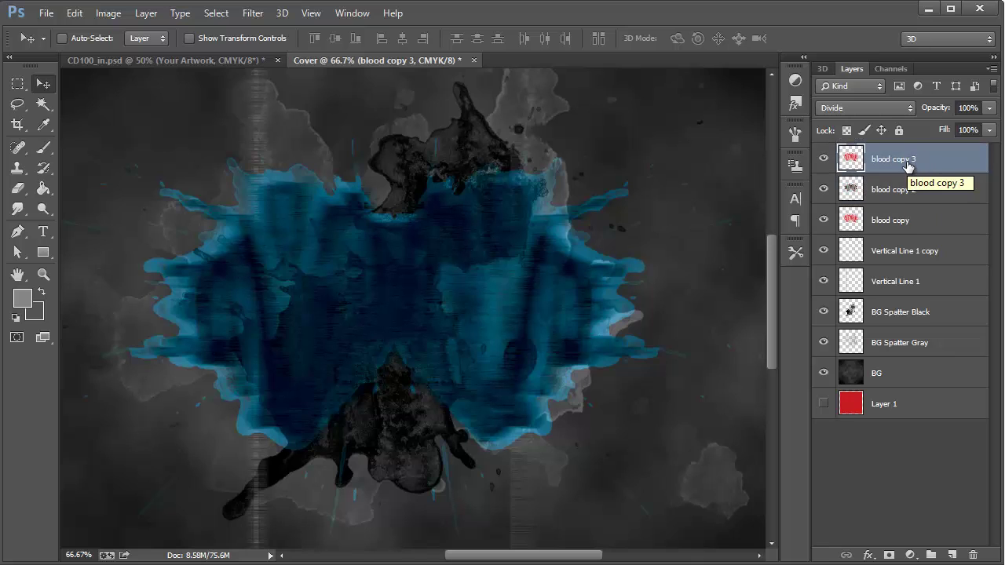
pyautogui.moveTo(907, 165); pyautogui.dragTo(903, 195)
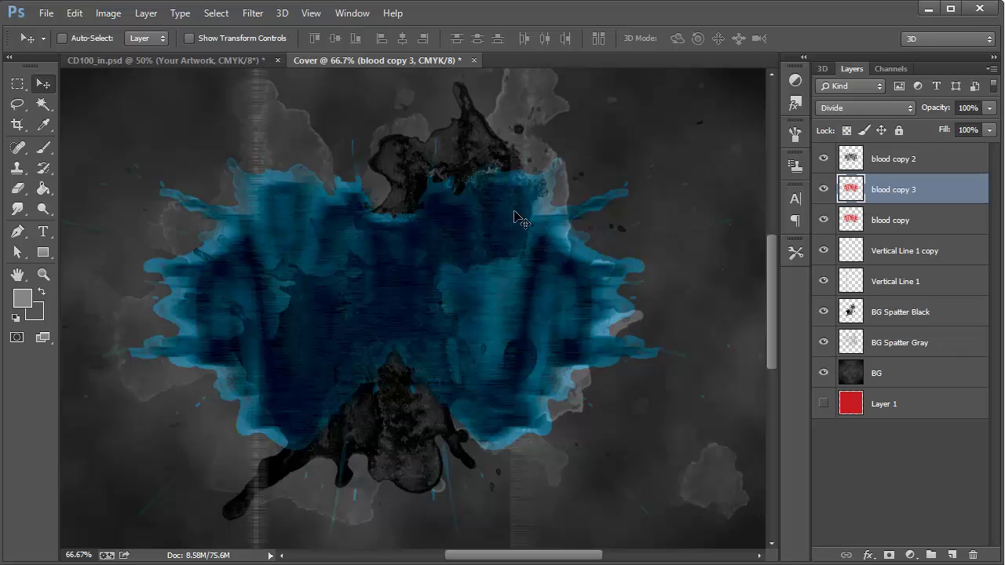
pyautogui.click(867, 108)
pyautogui.click(844, 122)
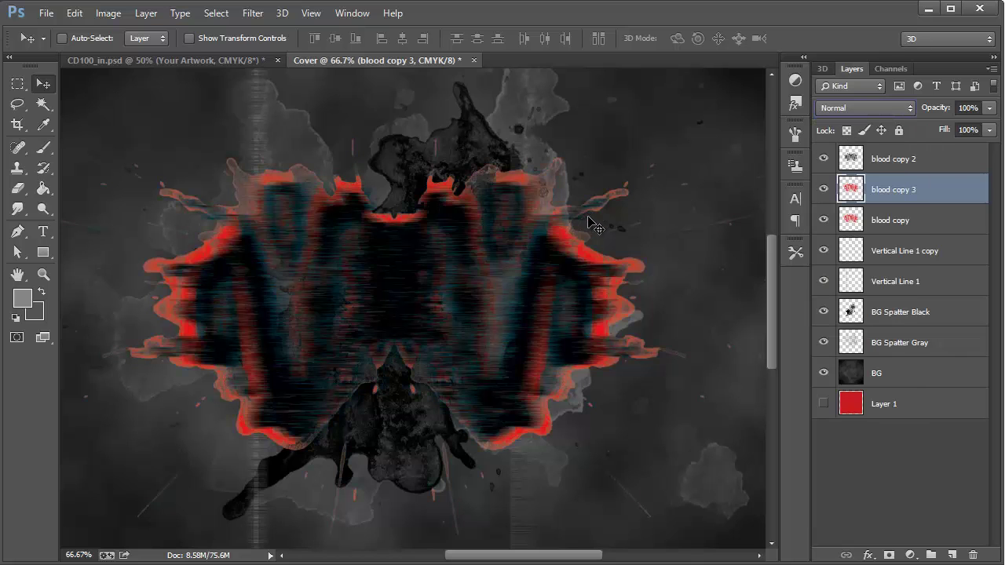
# Step: Scale the blood copy 3 layer down around its center to about 97.6% with Free Transform and apply the transformation
pyautogui.hotkey('ctrl', 't')
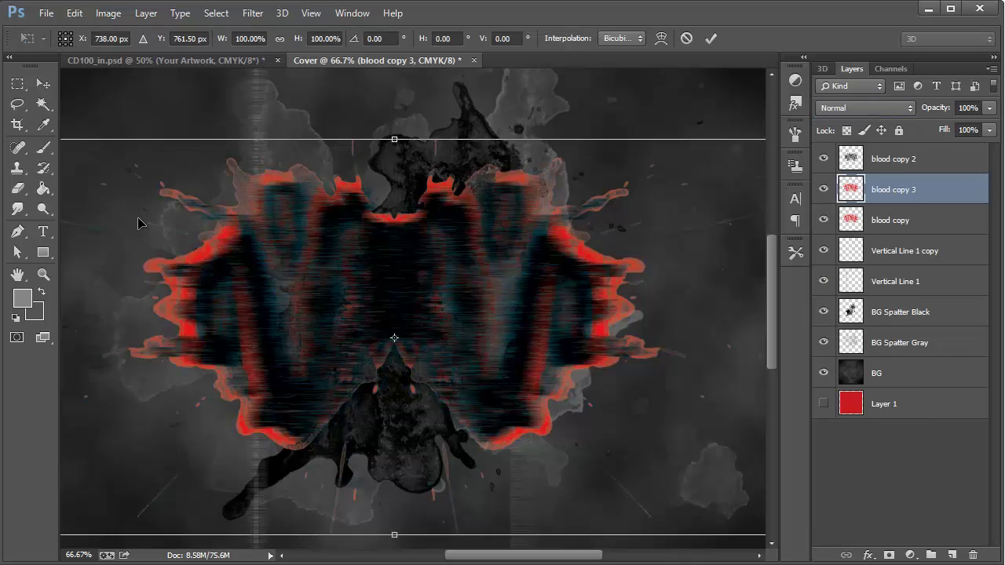
pyautogui.scroll(-1, 235, 270)
pyautogui.scroll(1, 235, 269)
pyautogui.scroll(-2, 236, 270)
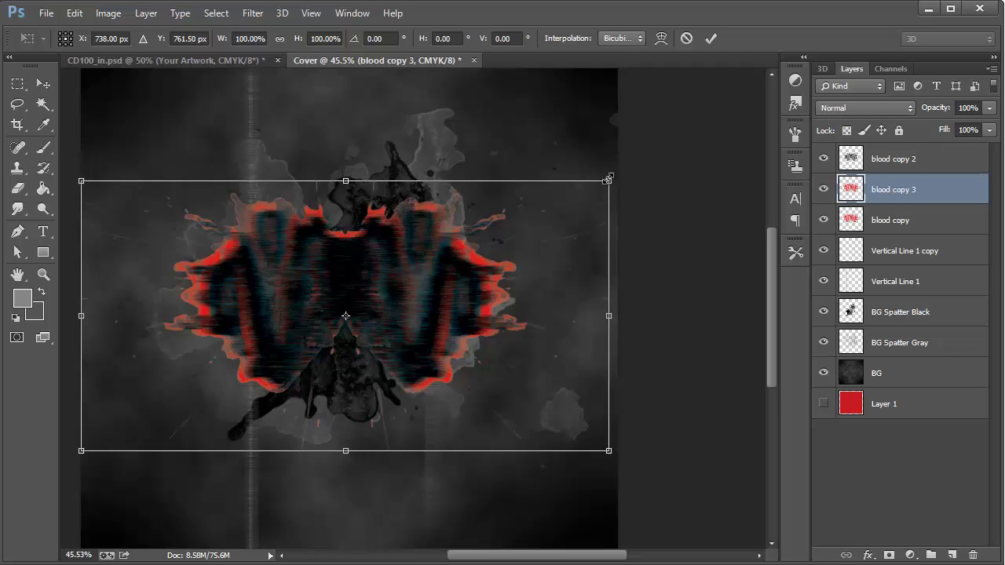
pyautogui.moveTo(608, 179)
pyautogui.mouseDown()
pyautogui.moveTo(590, 189)
pyautogui.moveTo(645, 157)
pyautogui.moveTo(587, 168)
pyautogui.moveTo(596, 174)
pyautogui.mouseUp()
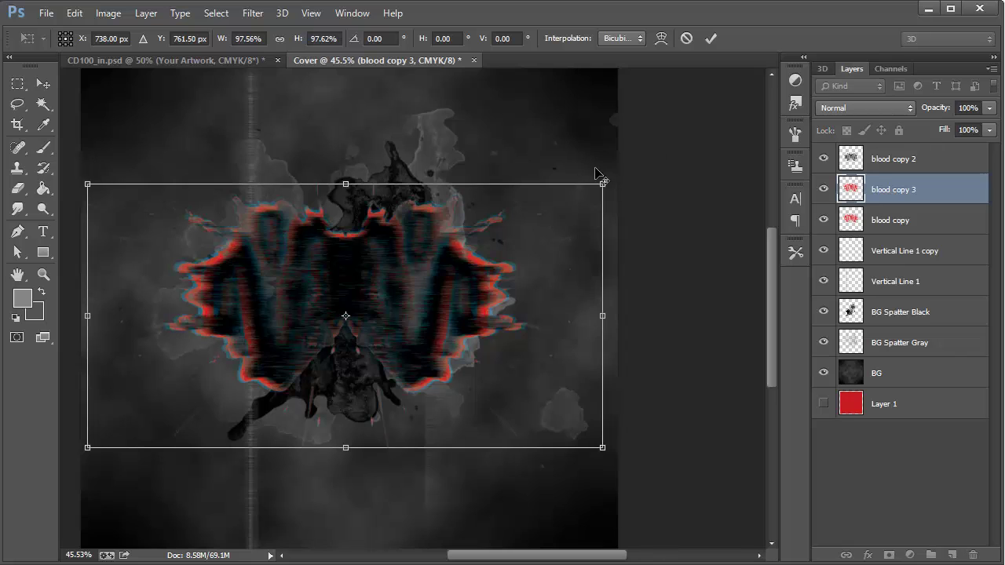
pyautogui.click(44, 83)
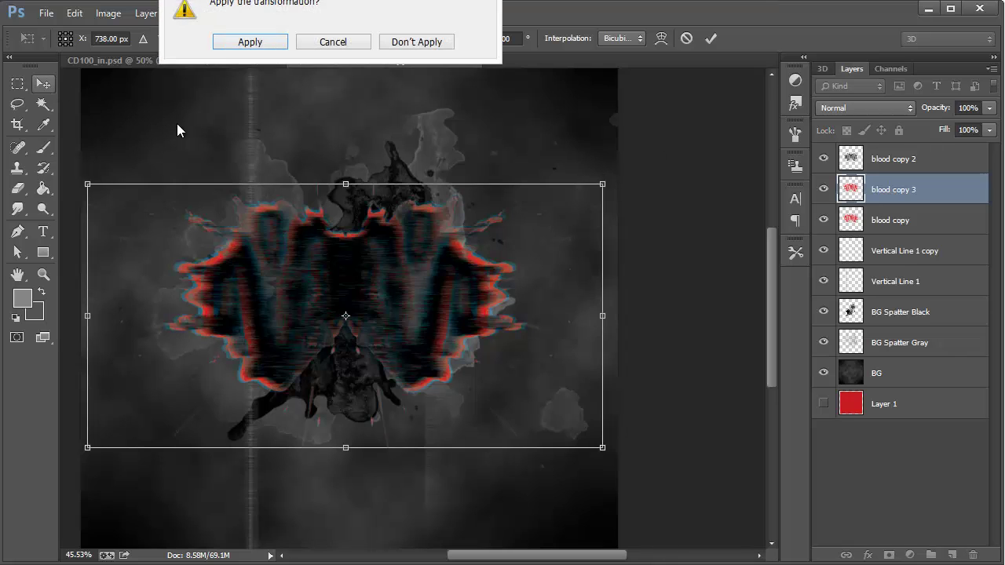
pyautogui.click(234, 41)
# Step: Shrink the blood copy 2 layer around its center to about 97.7% width and 87.5% height and apply the transformation
pyautogui.click(902, 168)
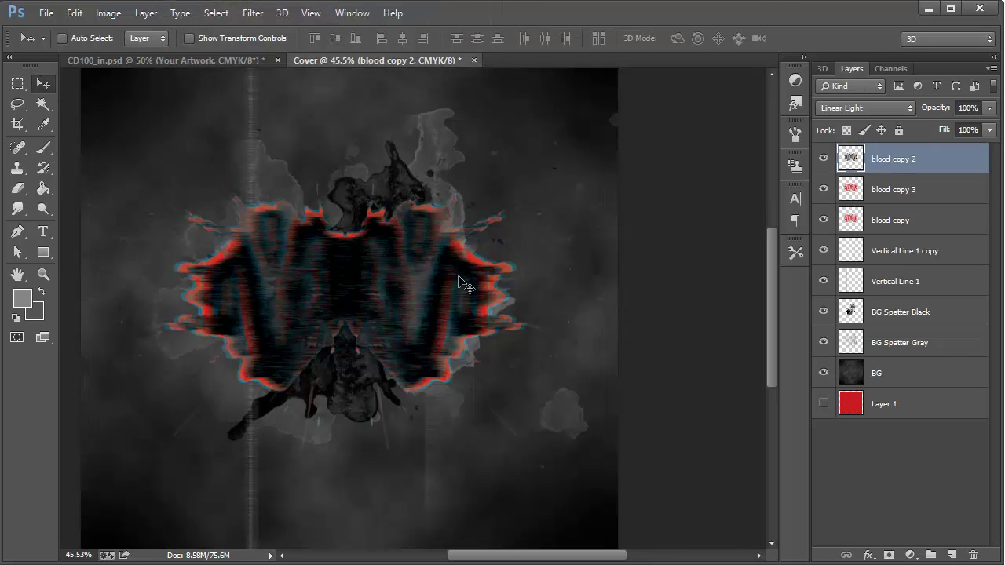
pyautogui.hotkey('ctrl', 't')
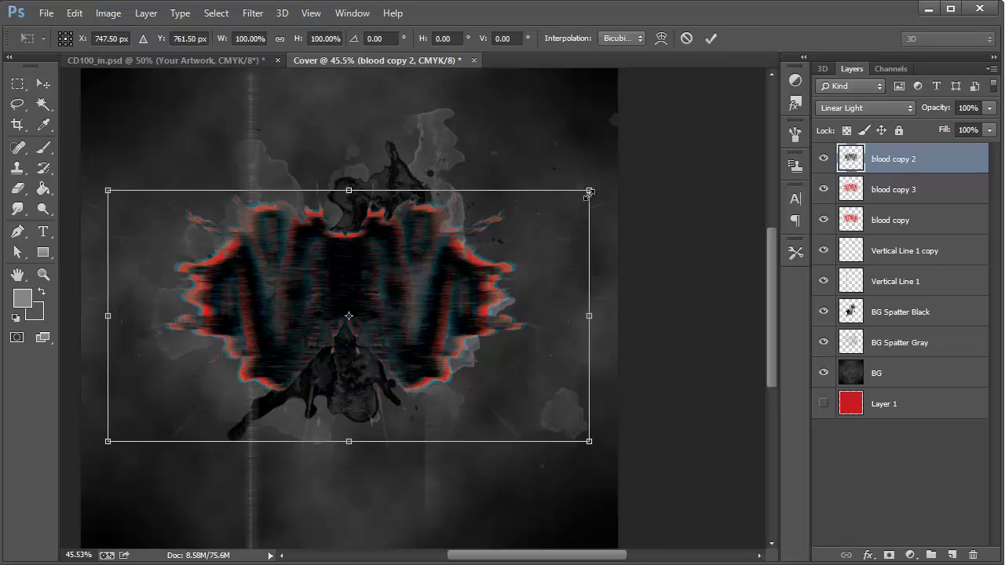
pyautogui.moveTo(577, 194)
pyautogui.mouseDown()
pyautogui.moveTo(556, 198)
pyautogui.moveTo(581, 196)
pyautogui.mouseUp()
pyautogui.moveTo(349, 193); pyautogui.dragTo(351, 206)
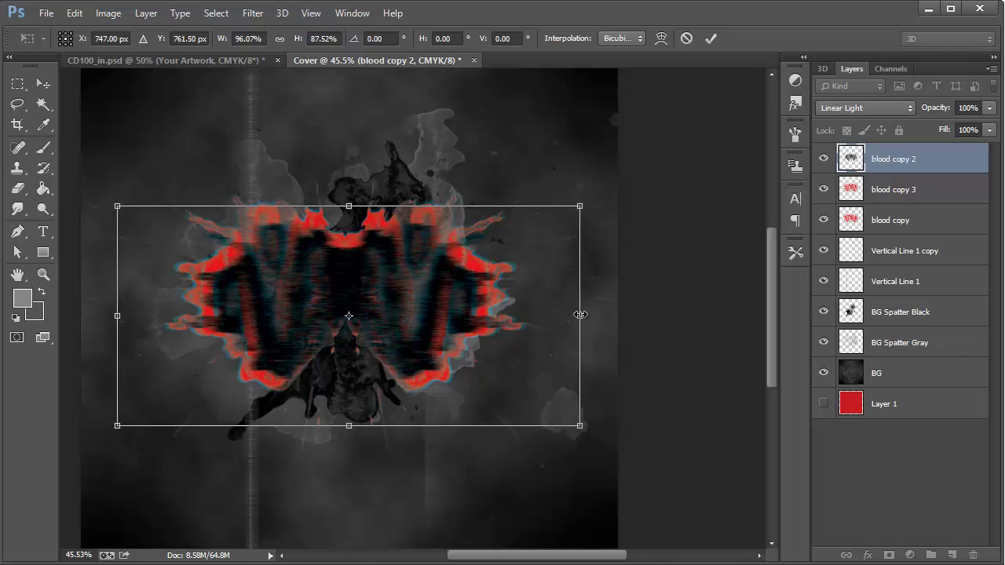
pyautogui.moveTo(580, 315); pyautogui.dragTo(584, 315)
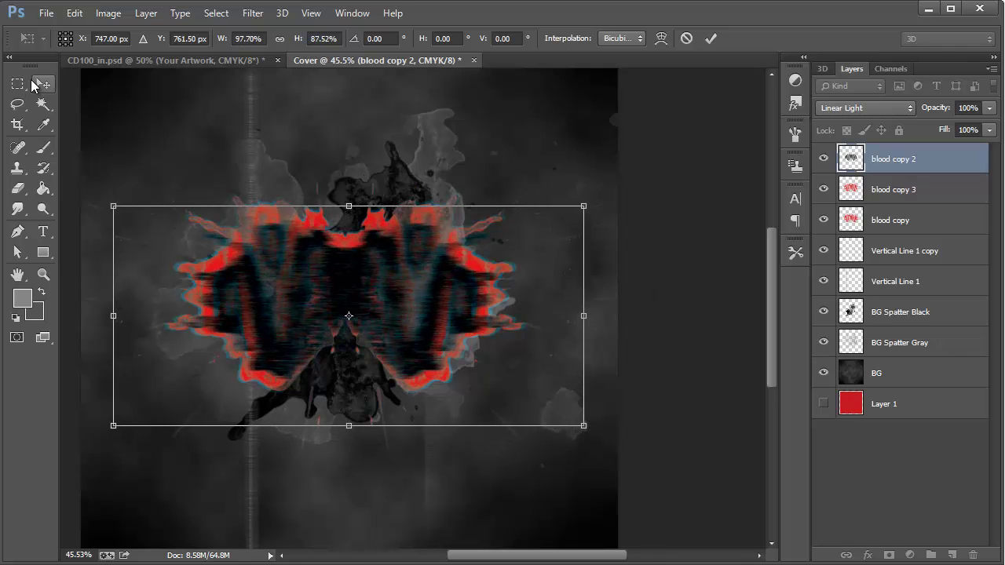
pyautogui.click(40, 85)
pyautogui.press('Return')
pyautogui.scroll(-2, 463, 353)
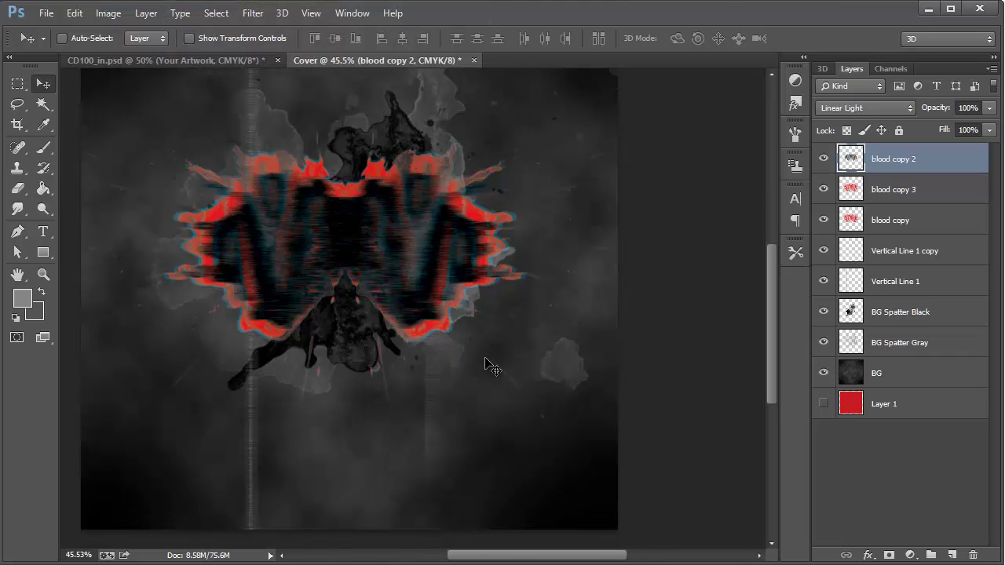
pyautogui.scroll(2, 493, 366)
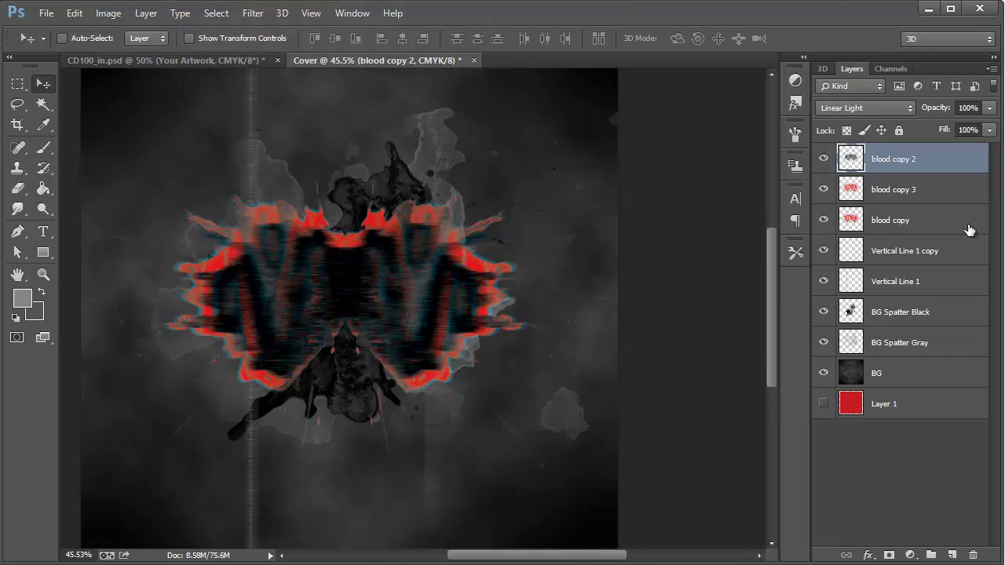
# Step: Compare the cover with the blood copy 3 and blood copy layers hidden and shown
pyautogui.click(922, 198)
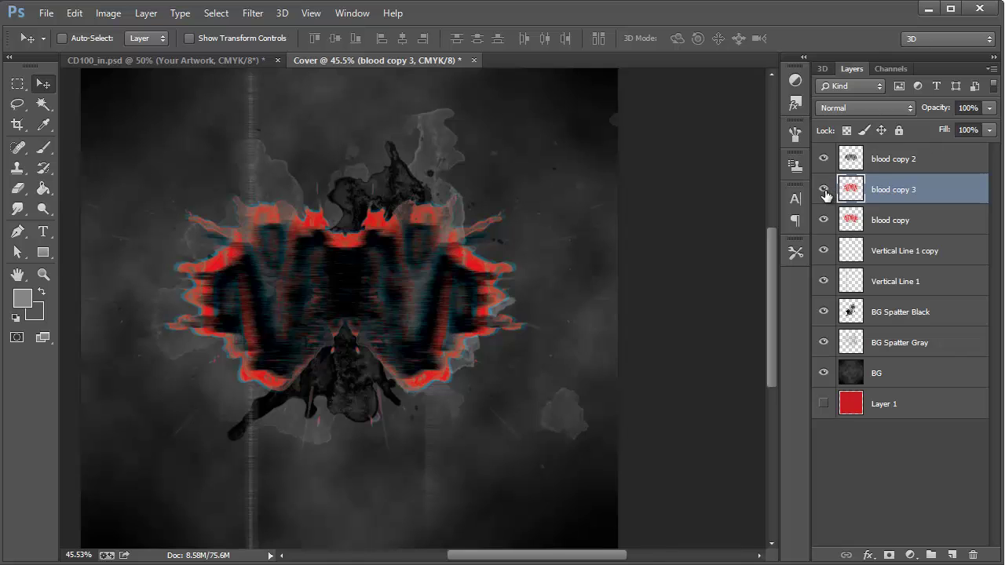
pyautogui.click(823, 191)
pyautogui.click(823, 192)
pyautogui.click(823, 192)
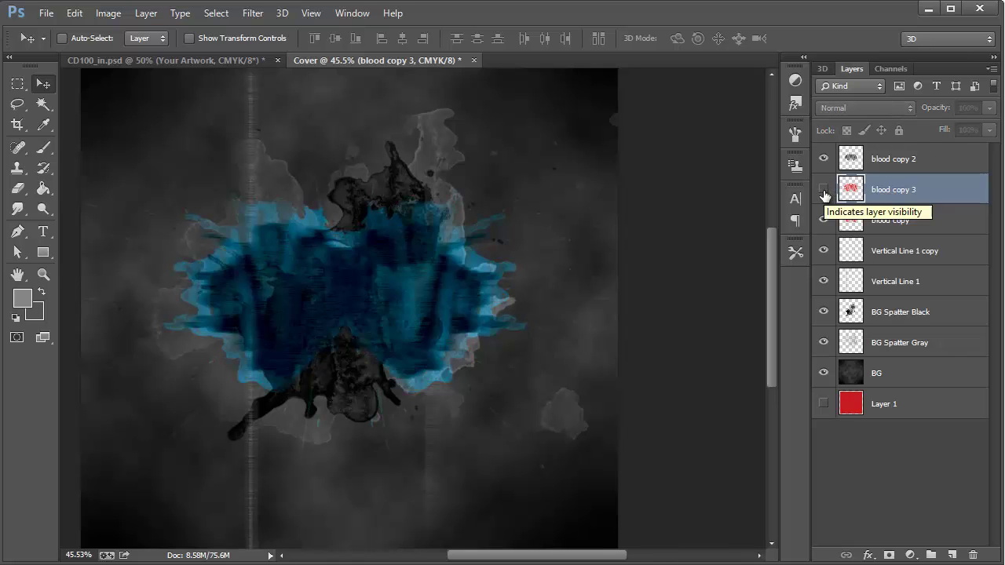
pyautogui.click(823, 220)
pyautogui.click(824, 220)
pyautogui.click(823, 190)
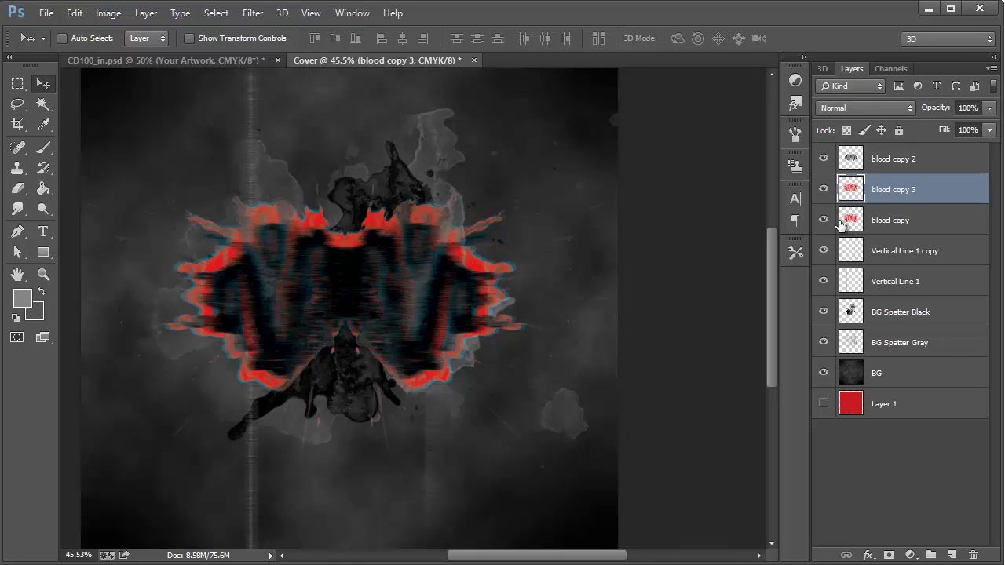
# Step: Stretch the blood copy layer horizontally around its center to about 110.7% width with Free Transform and apply the transformation
pyautogui.click(838, 224)
pyautogui.hotkey('ctrl', 't')
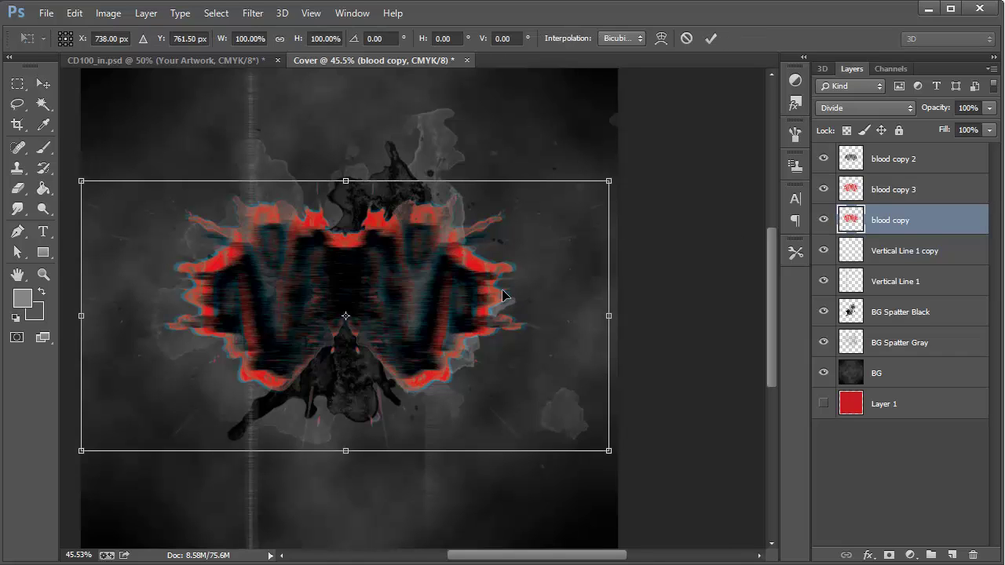
pyautogui.moveTo(613, 313); pyautogui.dragTo(637, 311)
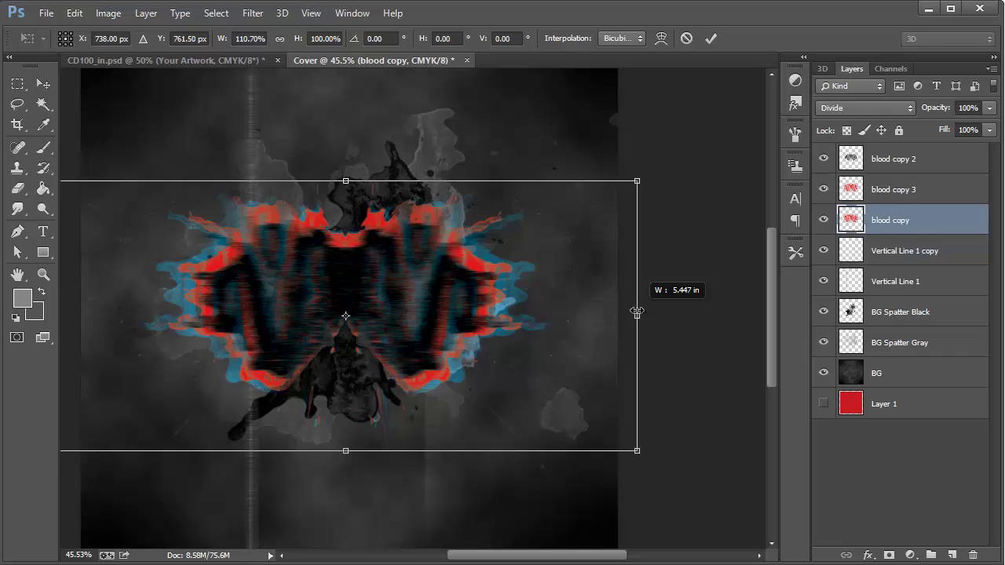
pyautogui.click(43, 83)
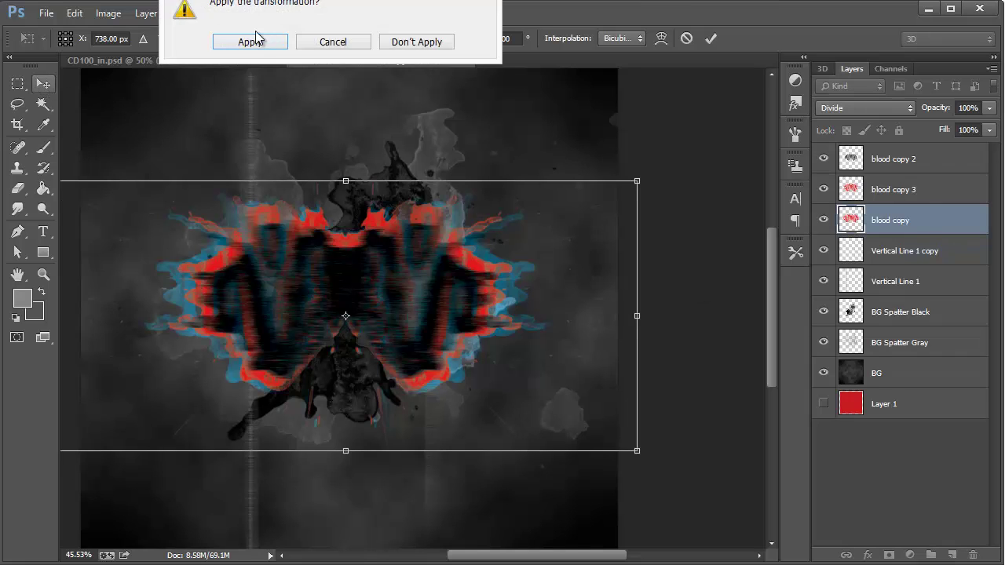
pyautogui.press('Return')
pyautogui.scroll(2, 518, 393)
pyautogui.hscroll(-2, 518, 392)
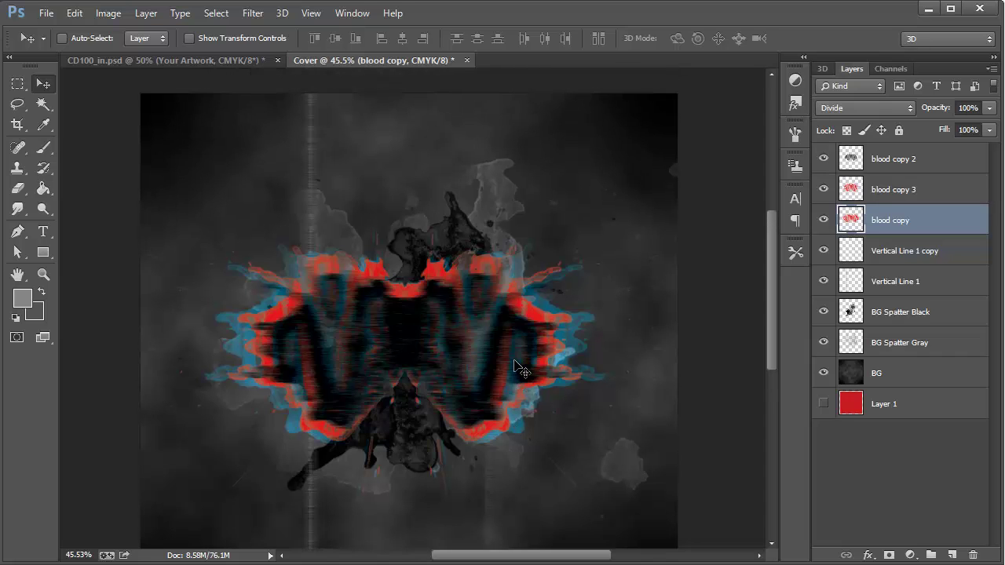
pyautogui.scroll(-7, 531, 366)
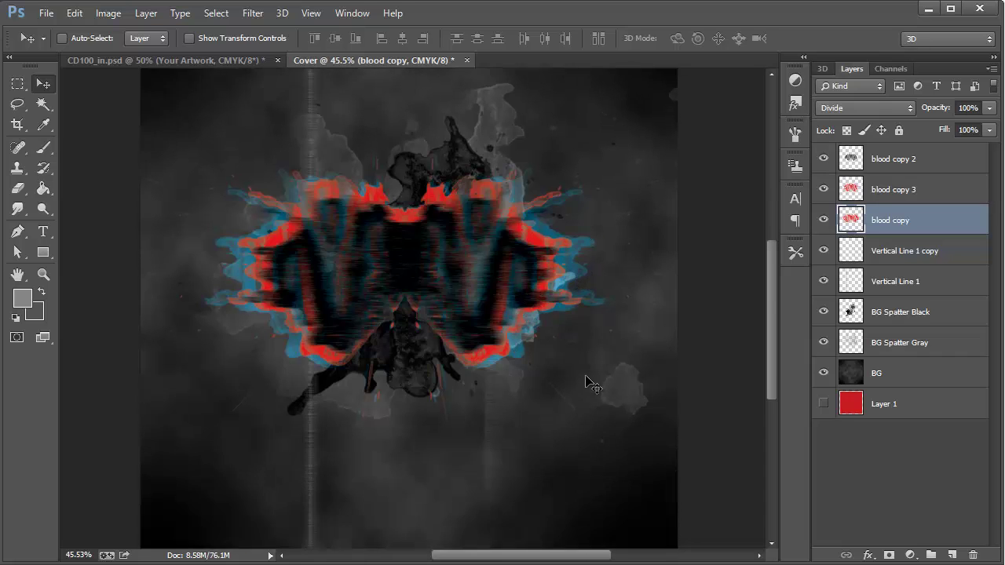
pyautogui.scroll(5, 594, 385)
# Step: Compare the whole cover with the BG and BG Spatter Gray layers hidden and shown
pyautogui.click(44, 277)
pyautogui.rightClick(252, 250)
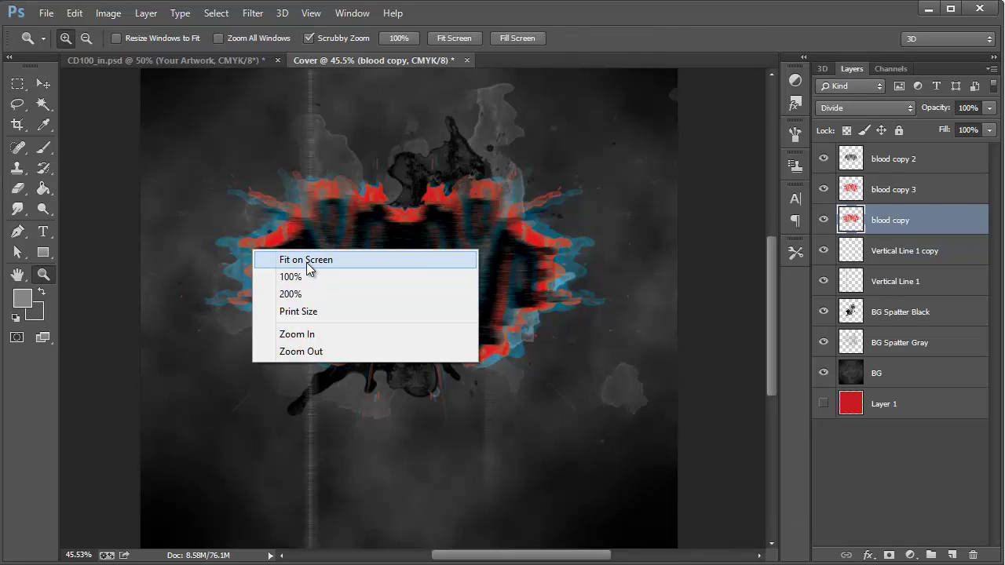
pyautogui.click(306, 259)
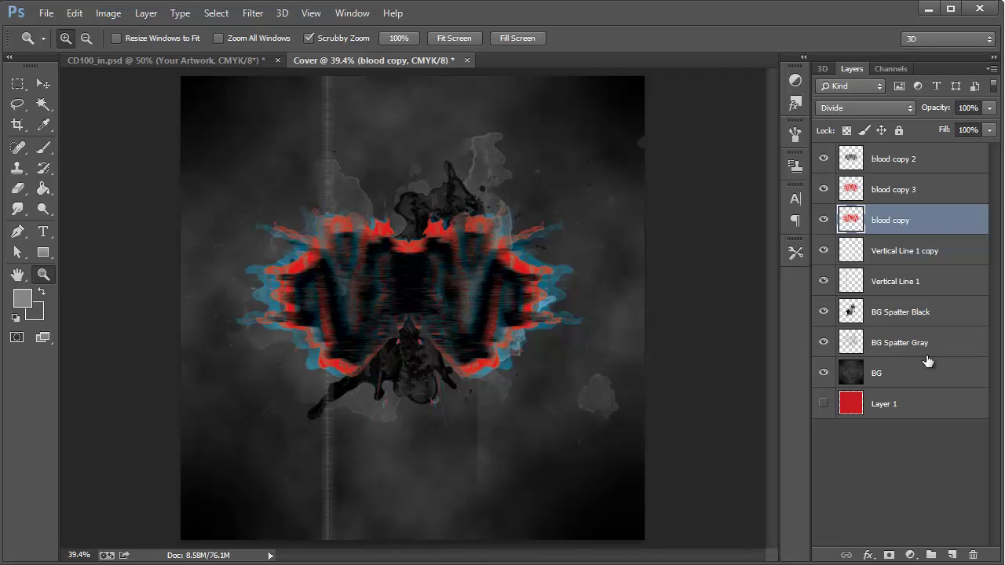
pyautogui.click(907, 259)
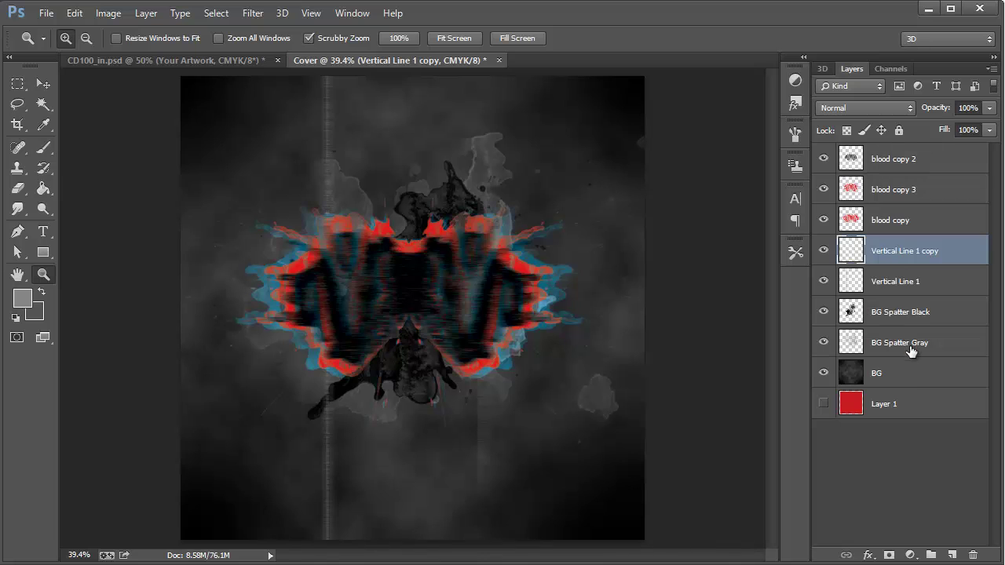
pyautogui.click(902, 373)
pyautogui.click(823, 374)
pyautogui.click(823, 374)
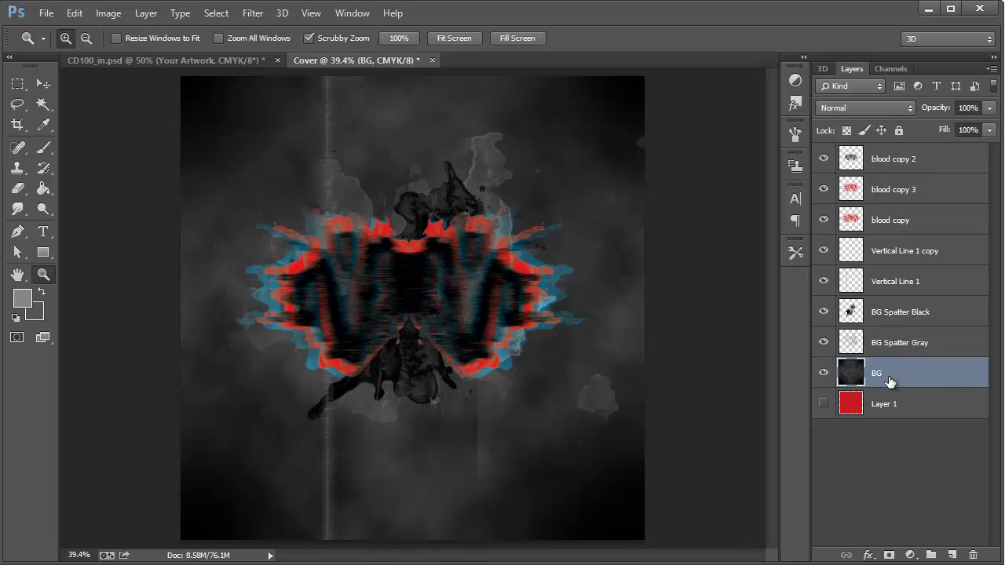
pyautogui.click(823, 343)
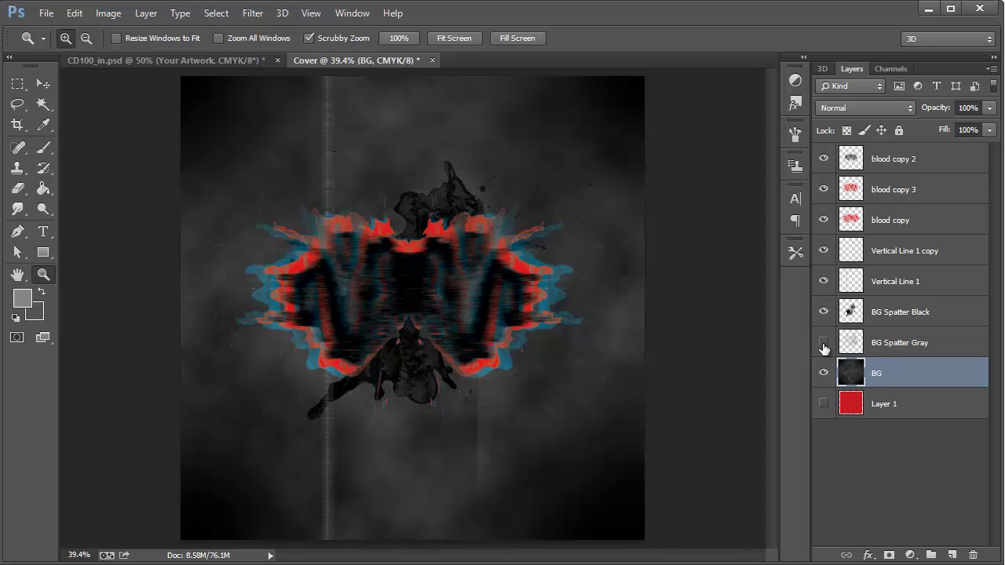
pyautogui.click(823, 343)
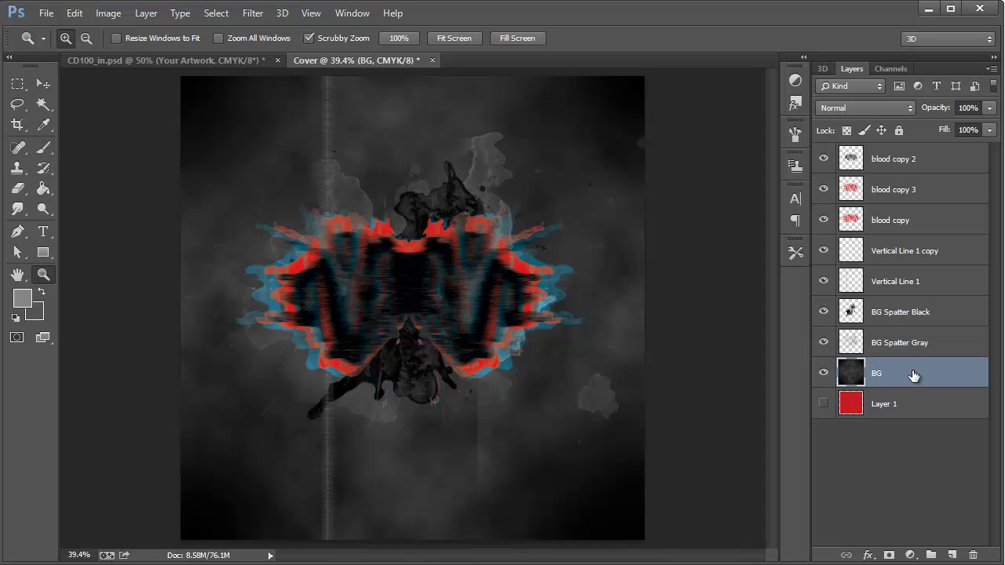
# Step: Add a new layer directly above BG and set up a soft round brush of 472 px with 0% hardness
pyautogui.hotkey('ctrl', 'shift', 'n')
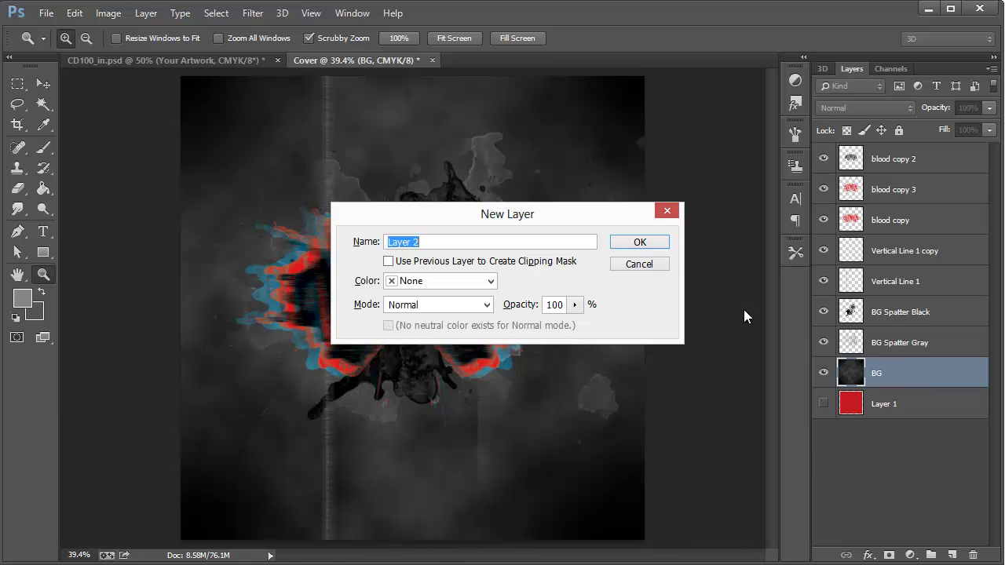
pyautogui.click(639, 242)
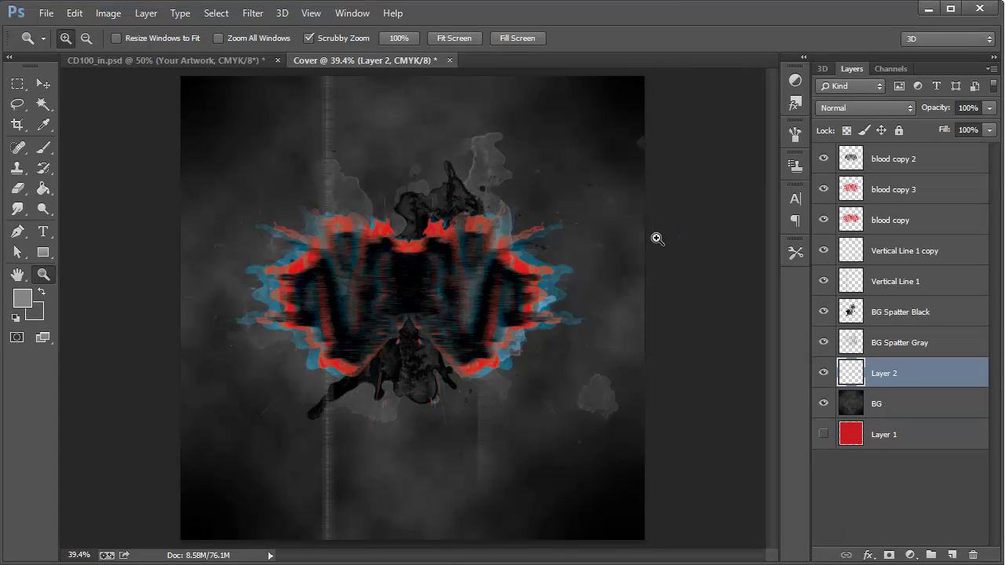
pyautogui.click(45, 148)
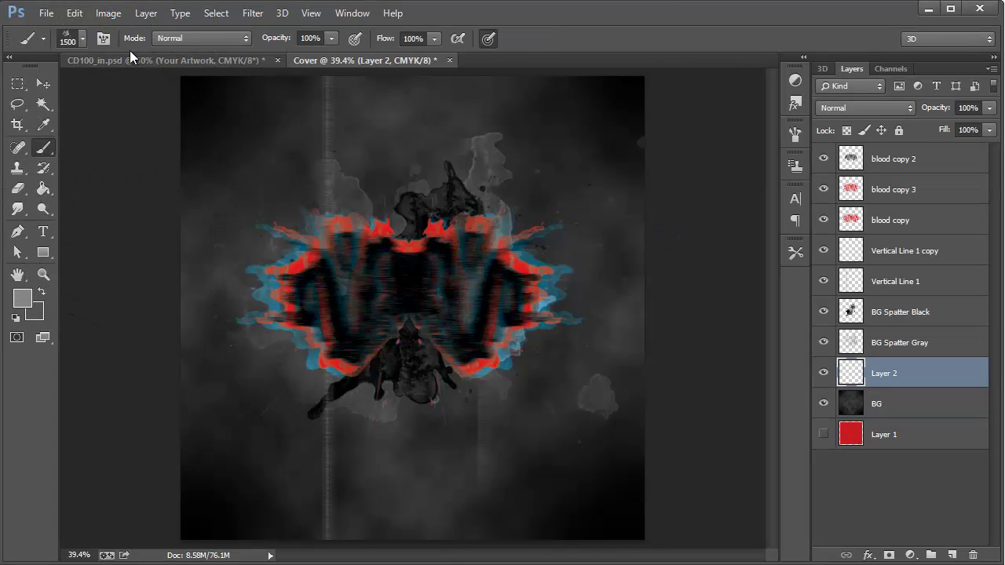
pyautogui.click(79, 42)
pyautogui.click(136, 158)
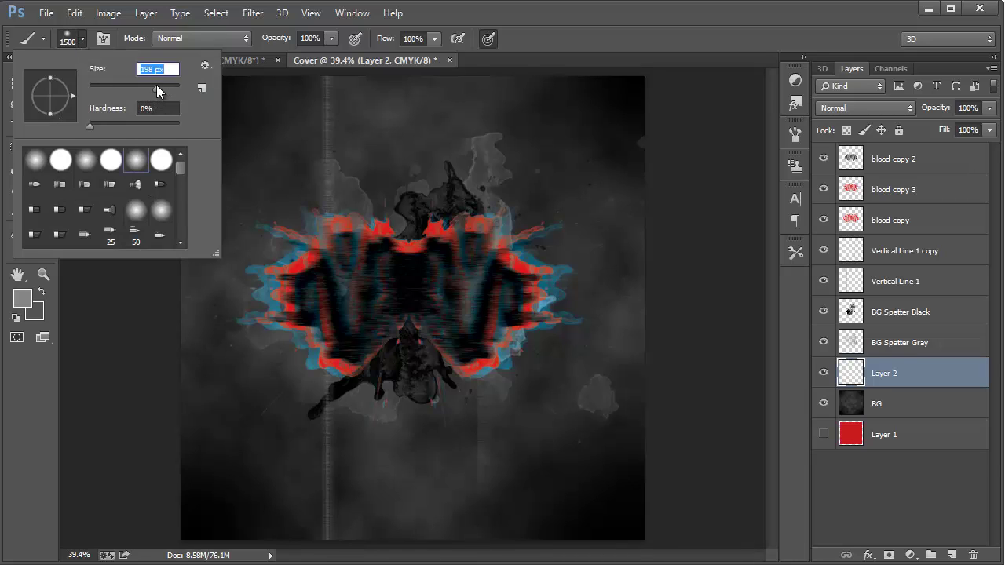
pyautogui.moveTo(156, 84); pyautogui.dragTo(168, 86)
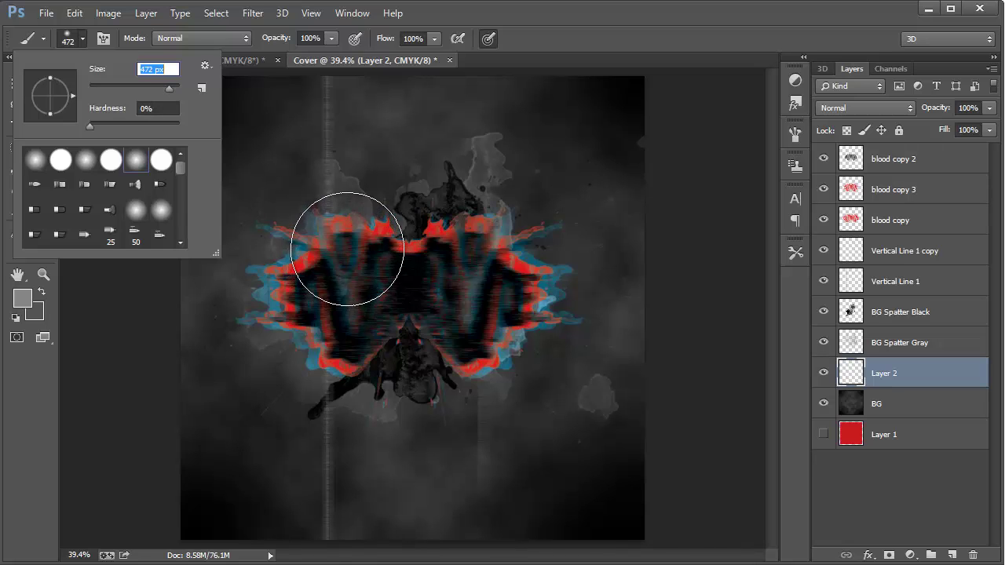
pyautogui.click(549, 29)
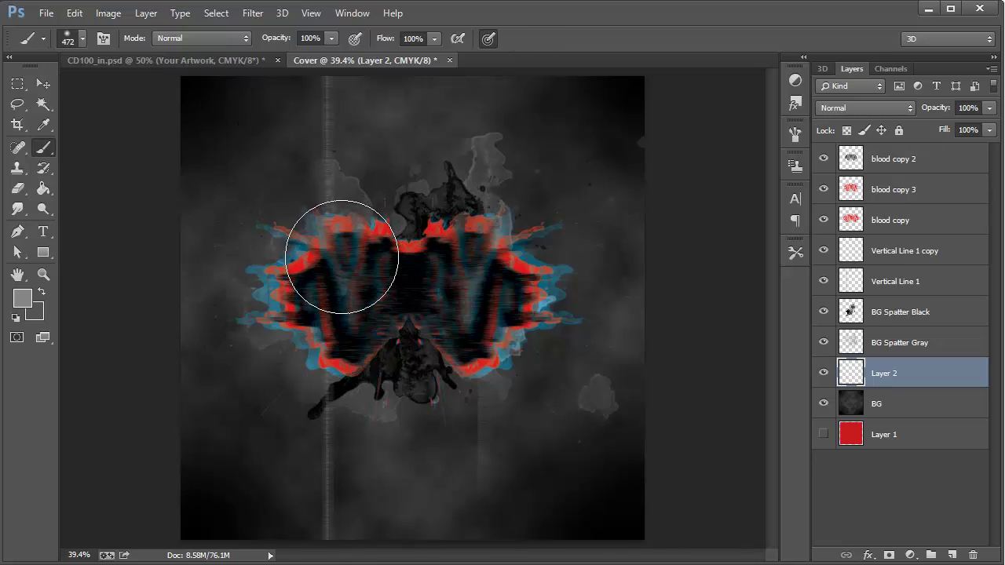
# Step: Paint soft black (000000) shading on the new layer behind the blood splatter, from its upper left to its lower right
pyautogui.click(23, 297)
pyautogui.moveTo(603, 335); pyautogui.dragTo(524, 394)
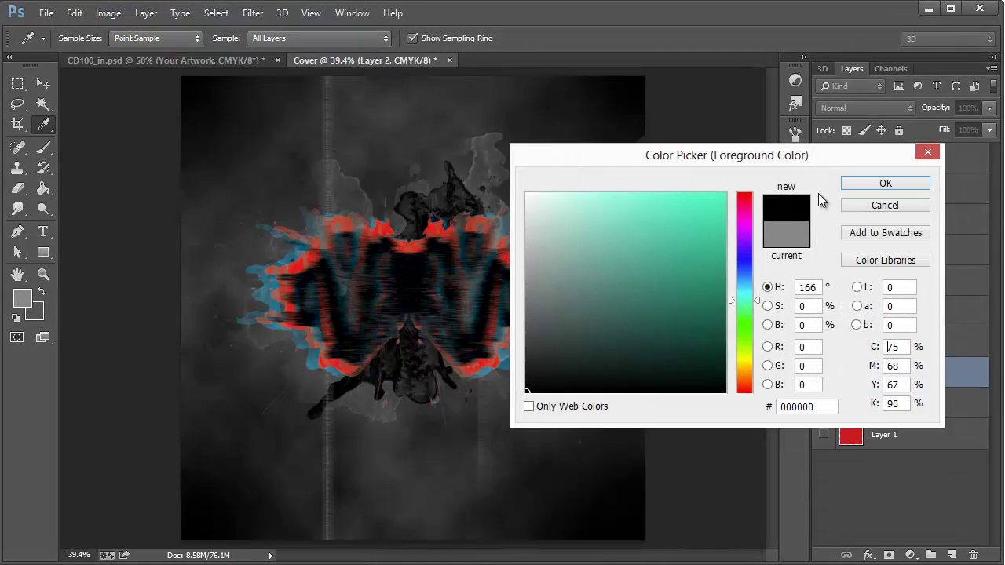
pyautogui.click(846, 183)
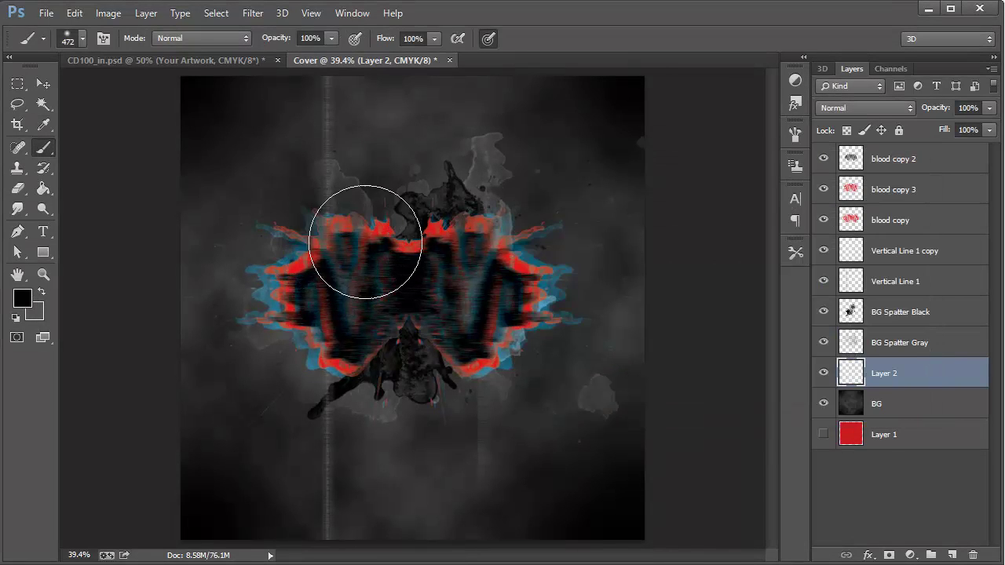
pyautogui.click(321, 253)
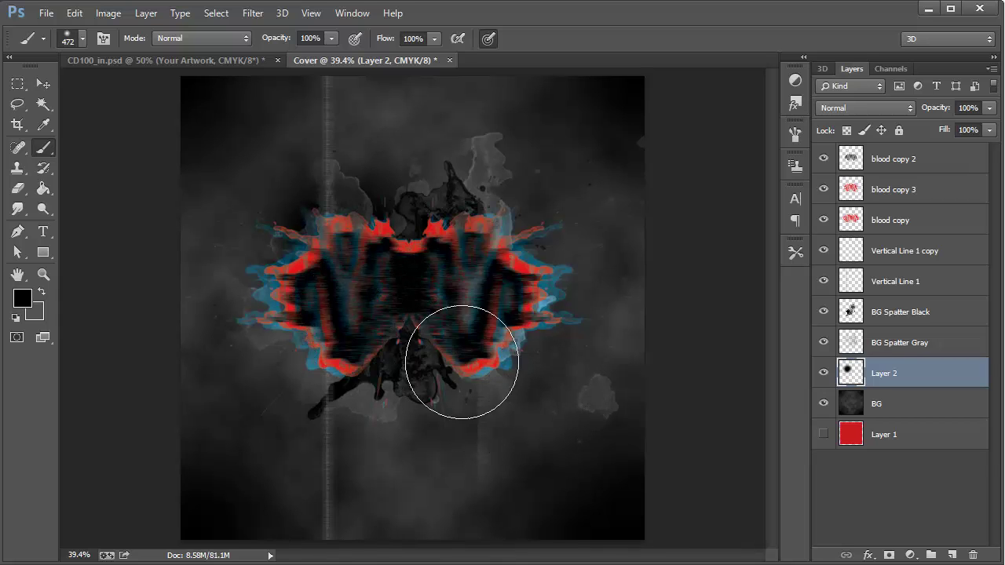
pyautogui.moveTo(466, 287); pyautogui.dragTo(505, 314)
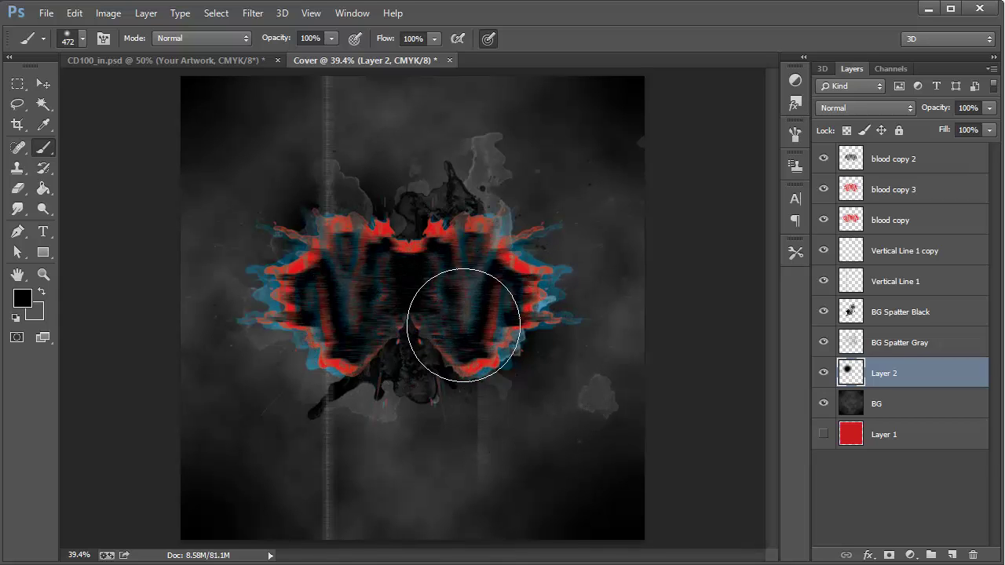
pyautogui.click(518, 360)
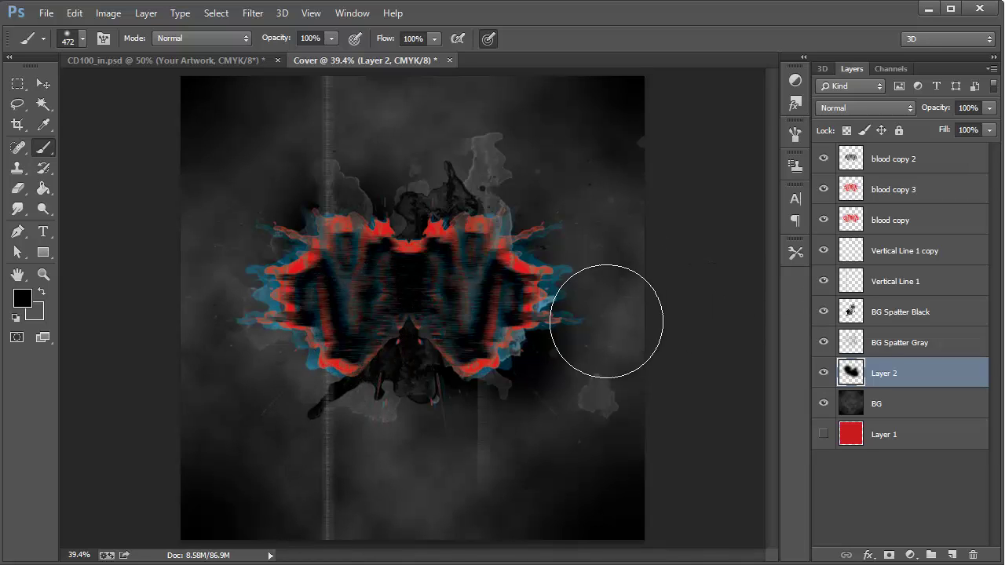
pyautogui.click(43, 84)
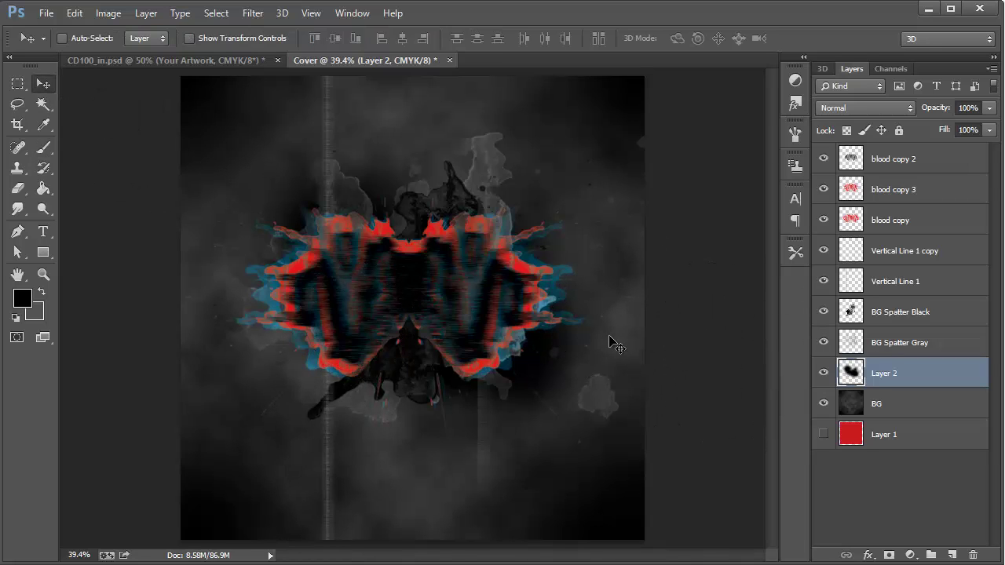
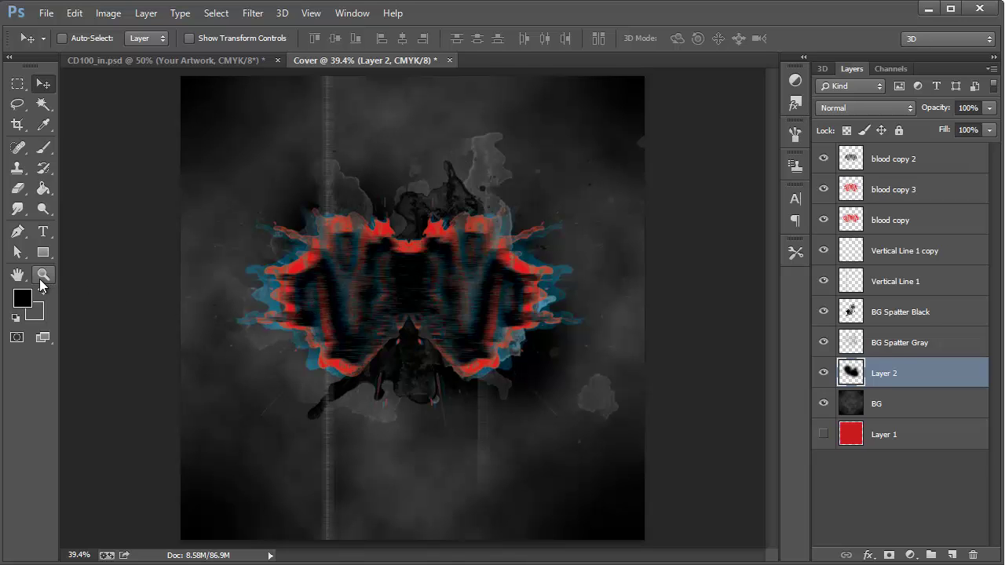
# Step: Inspect the blood splatter up close and compare the cover with the BG Spatter Gray layer hidden and shown
pyautogui.click(43, 274)
pyautogui.click(477, 282)
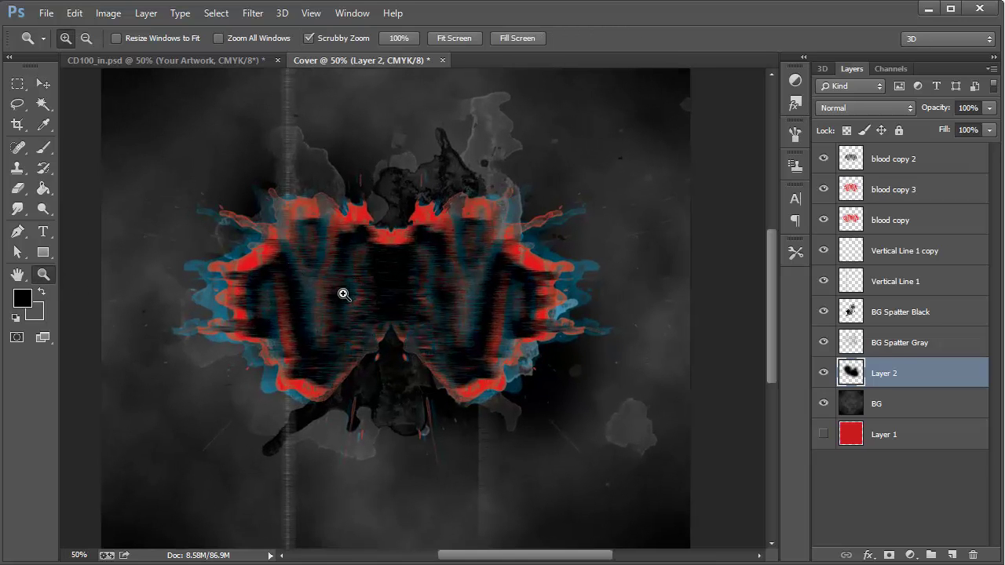
pyautogui.moveTo(344, 294); pyautogui.dragTo(405, 302)
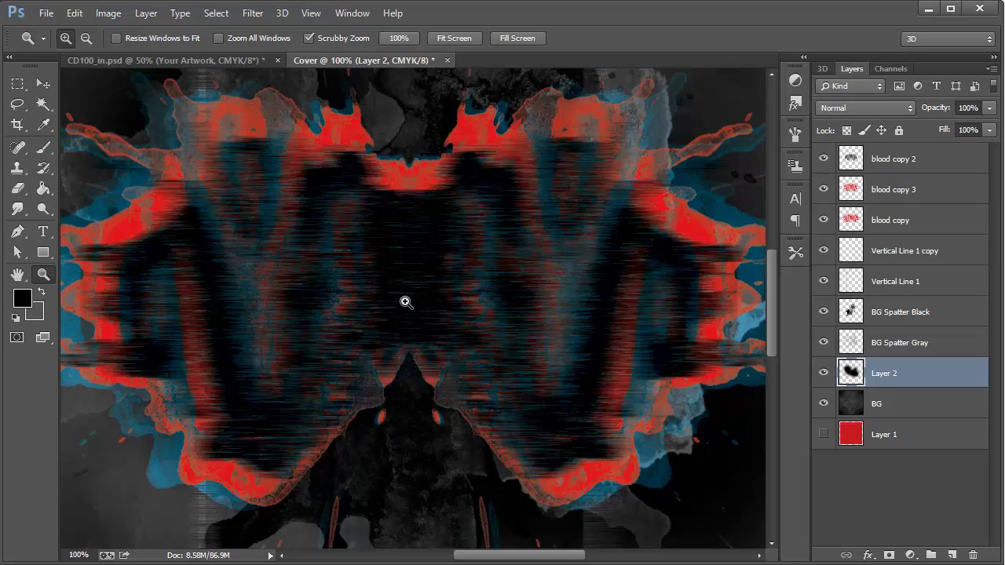
pyautogui.rightClick(406, 302)
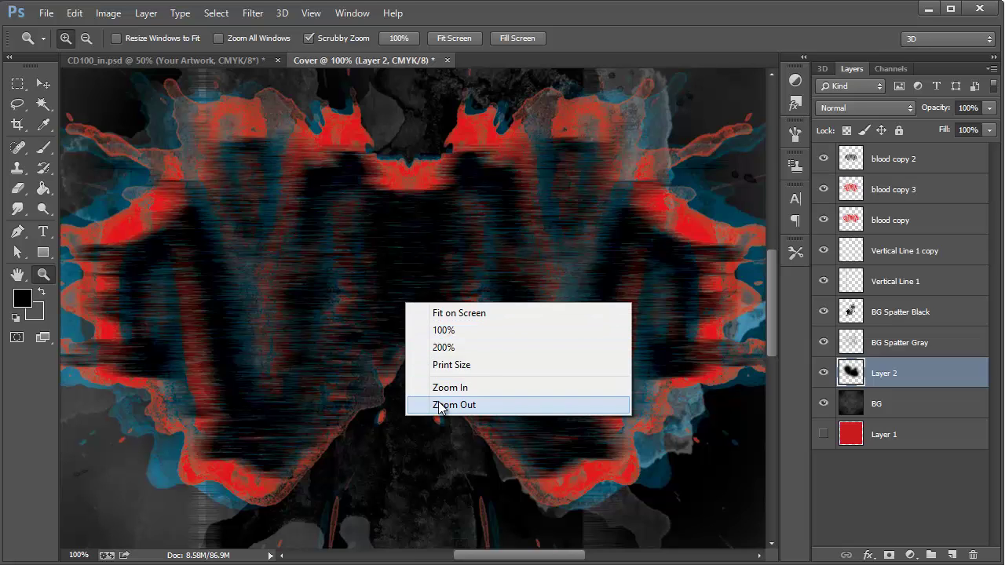
pyautogui.click(432, 403)
pyautogui.rightClick(430, 302)
pyautogui.click(455, 405)
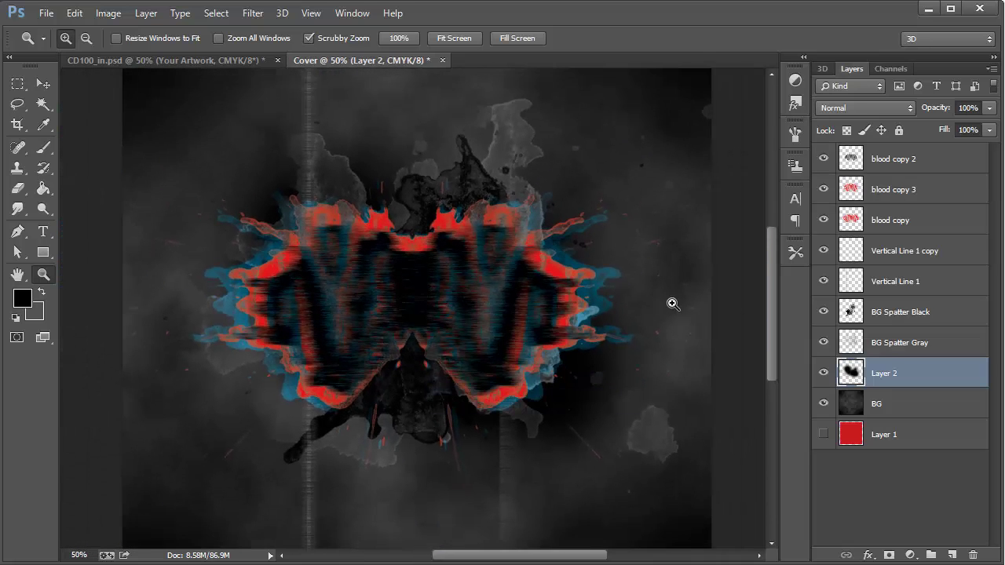
pyautogui.click(894, 345)
pyautogui.click(825, 343)
pyautogui.click(824, 343)
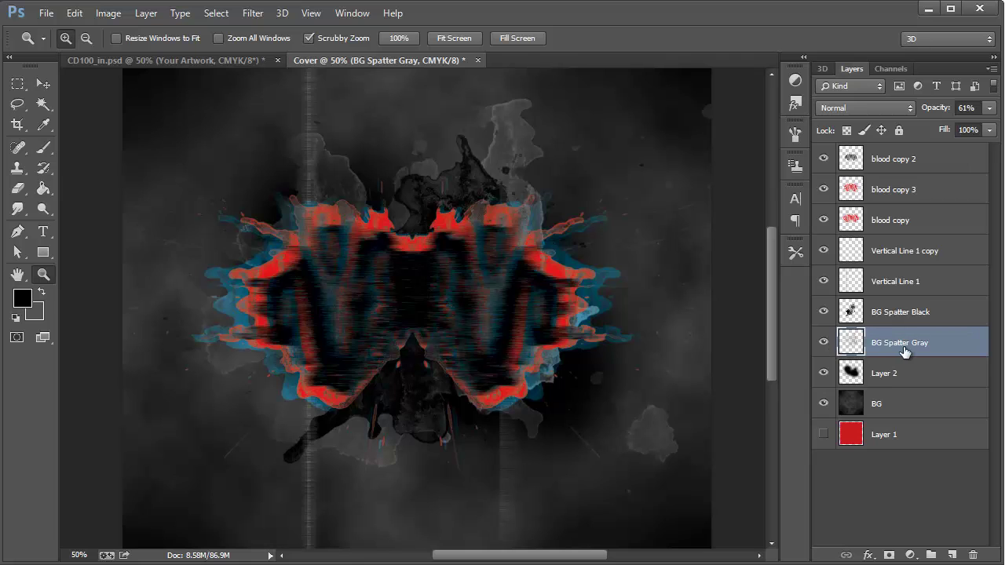
# Step: Add a new layer above BG Spatter Gray and draw a circle of about 760 px centered on the blood splatter with the Ellipse tool
pyautogui.hotkey('ctrl', 'shift', 'n')
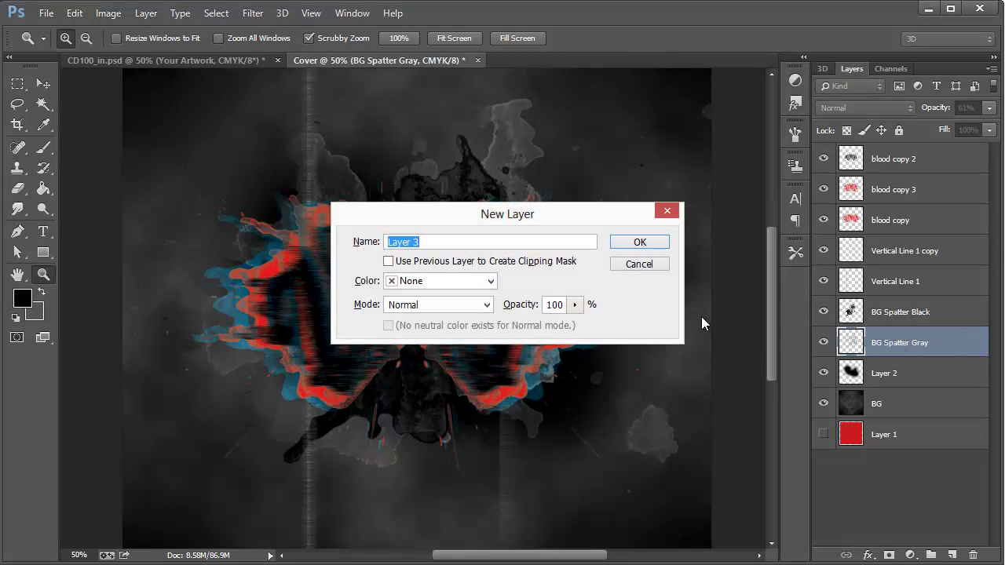
pyautogui.click(648, 240)
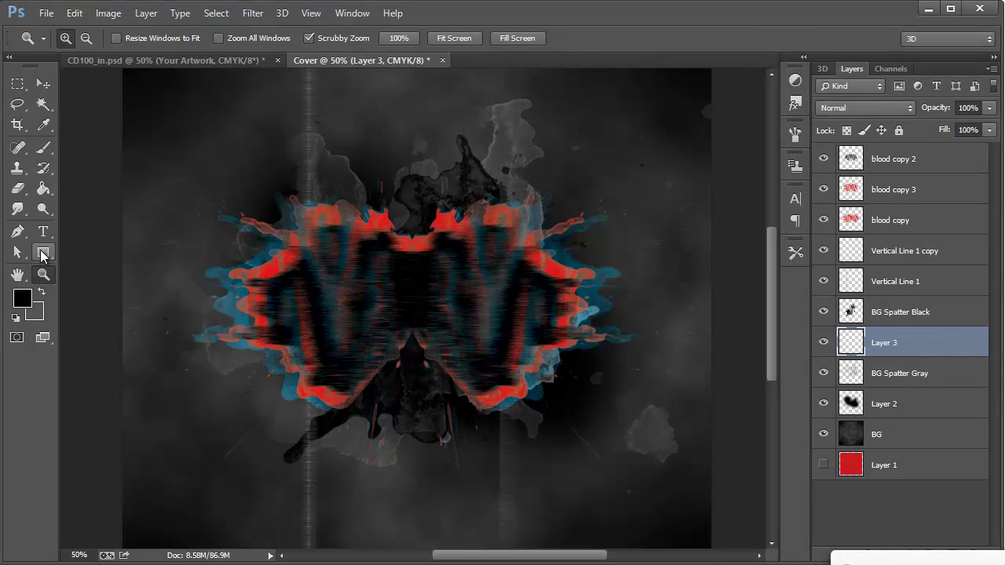
pyautogui.click(43, 252)
pyautogui.click(117, 280)
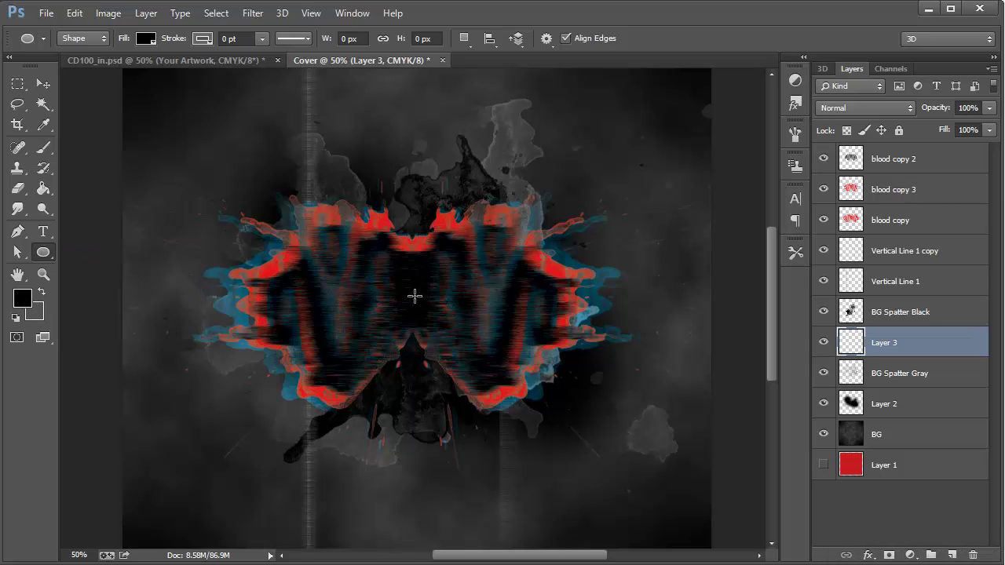
pyautogui.moveTo(415, 296); pyautogui.dragTo(562, 476)
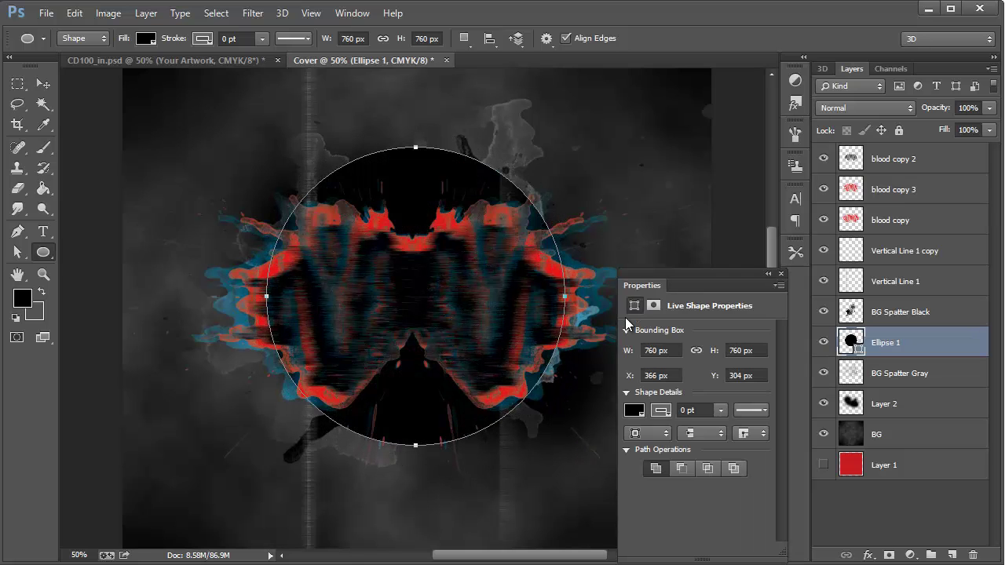
# Step: Give the circle no fill and a gray 1.33 pt stroke, and hide its path outline
pyautogui.click(641, 412)
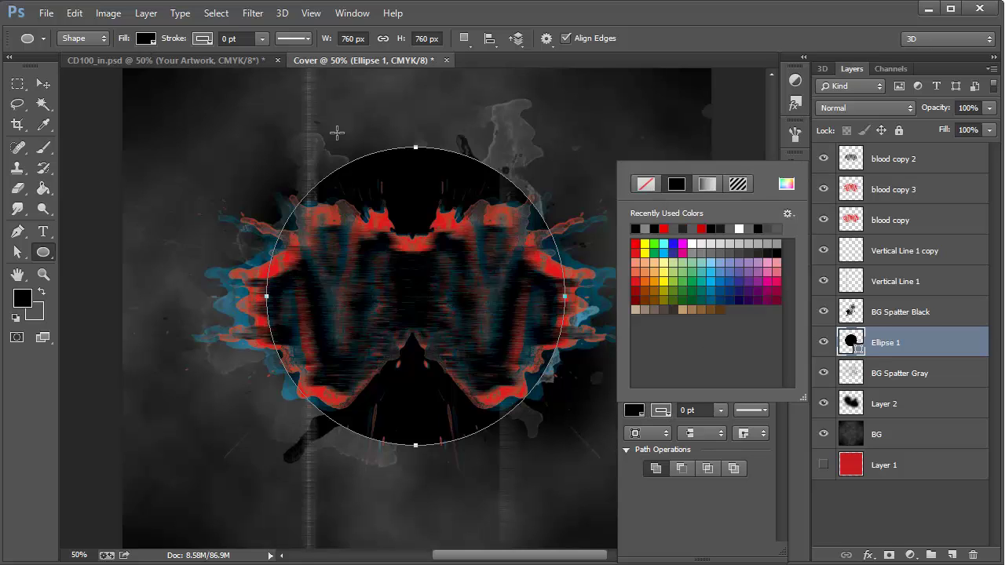
pyautogui.click(646, 184)
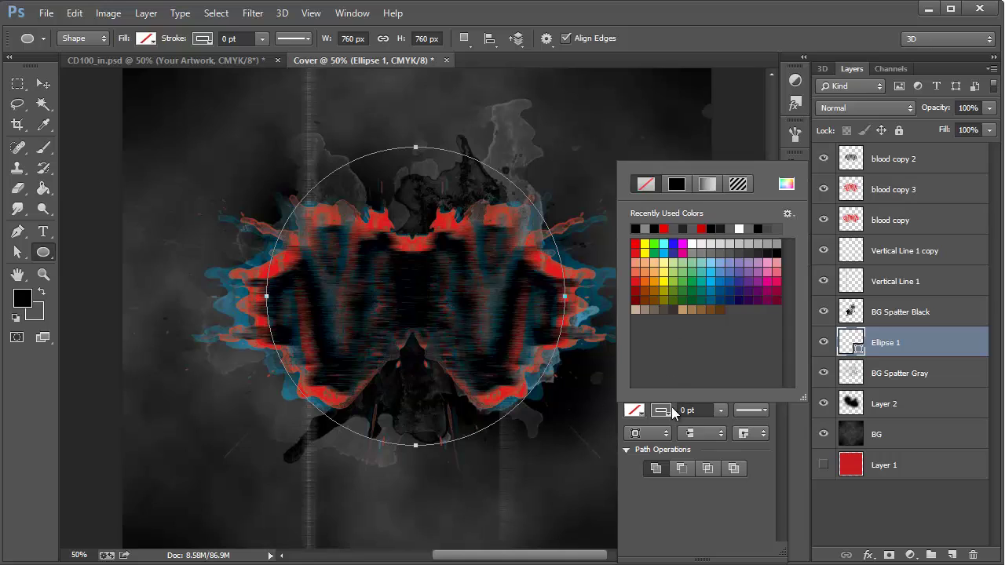
pyautogui.click(661, 411)
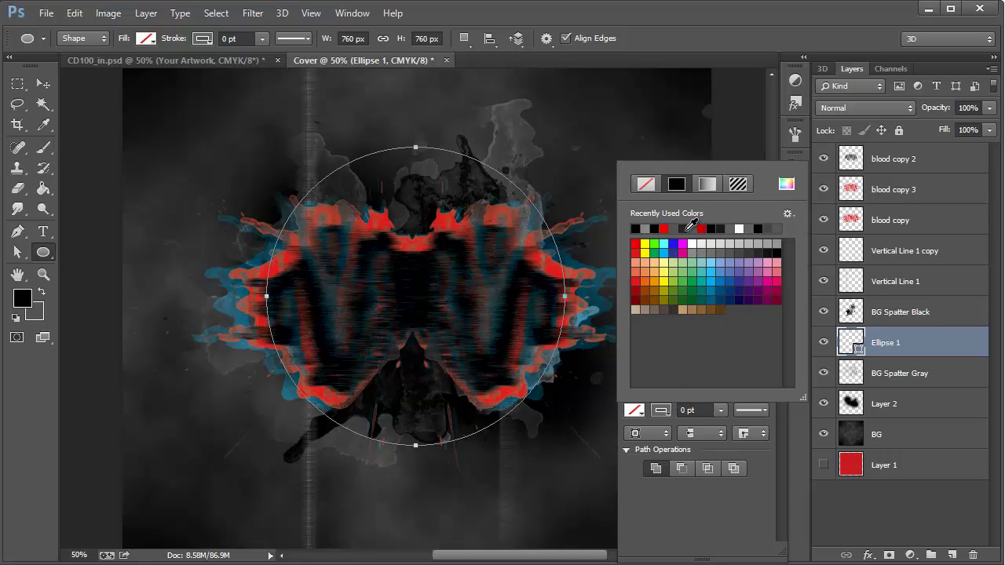
pyautogui.click(646, 228)
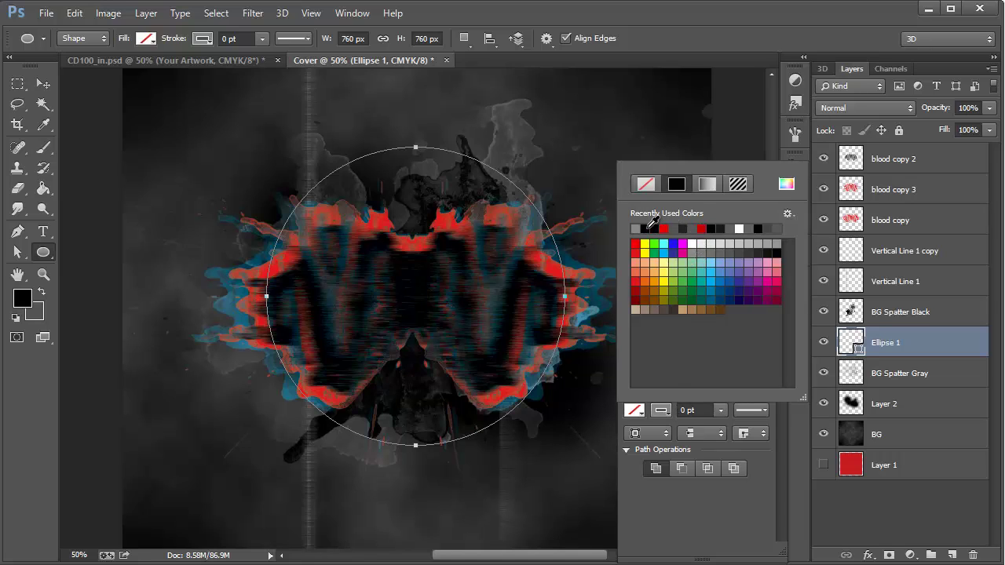
pyautogui.click(716, 410)
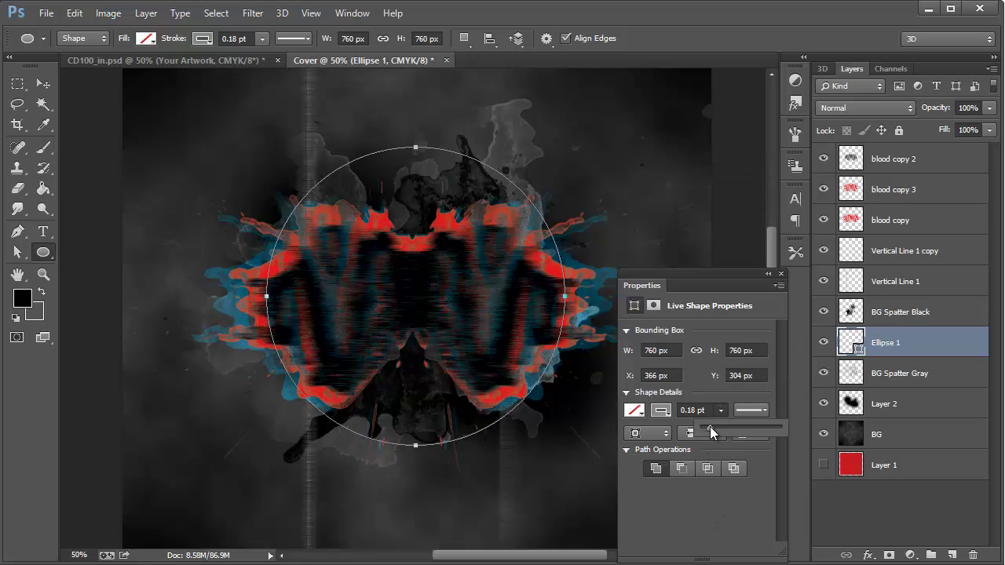
pyautogui.moveTo(709, 427)
pyautogui.mouseDown()
pyautogui.moveTo(723, 428)
pyautogui.moveTo(703, 427)
pyautogui.moveTo(714, 426)
pyautogui.mouseUp()
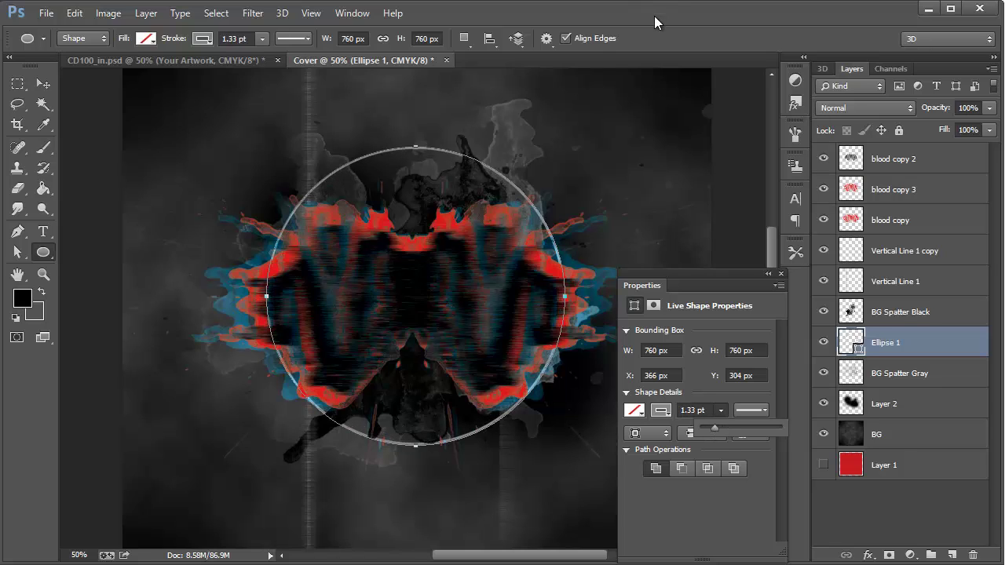
pyautogui.hotkey('ctrl', "'")
pyautogui.hotkey('ctrl', 'h')
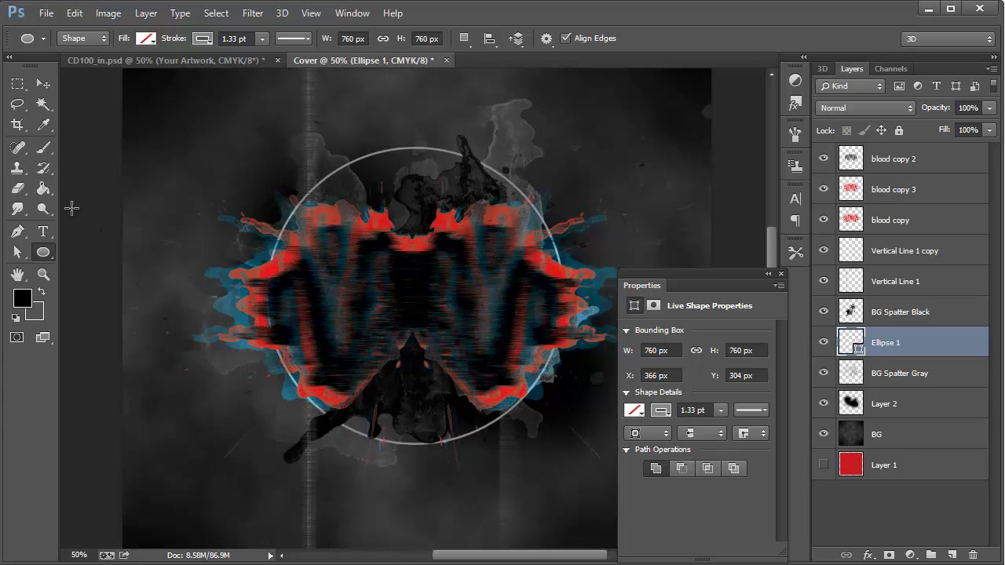
# Step: Thin the circle's stroke to 0.5 pt and lower the Ellipse 1 layer's opacity to 54%
pyautogui.click(17, 251)
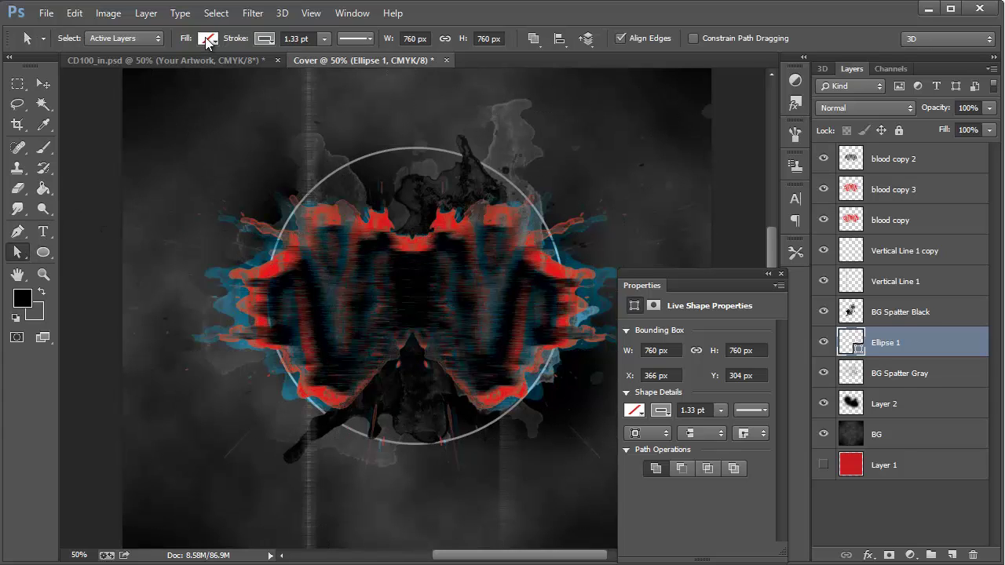
pyautogui.doubleClick(299, 38)
pyautogui.press('Return')
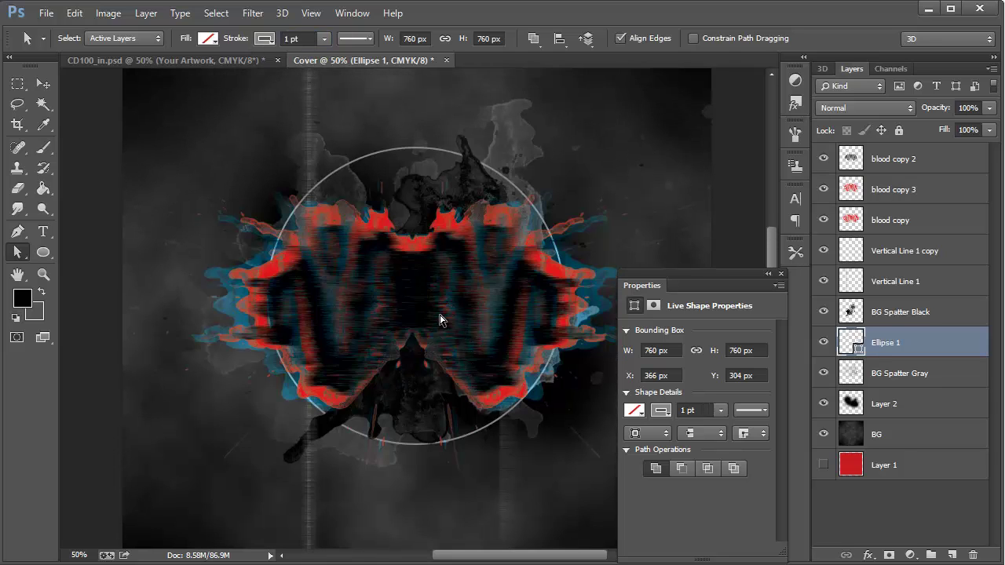
pyautogui.doubleClick(290, 38)
pyautogui.write('0.5')
pyautogui.press('Return')
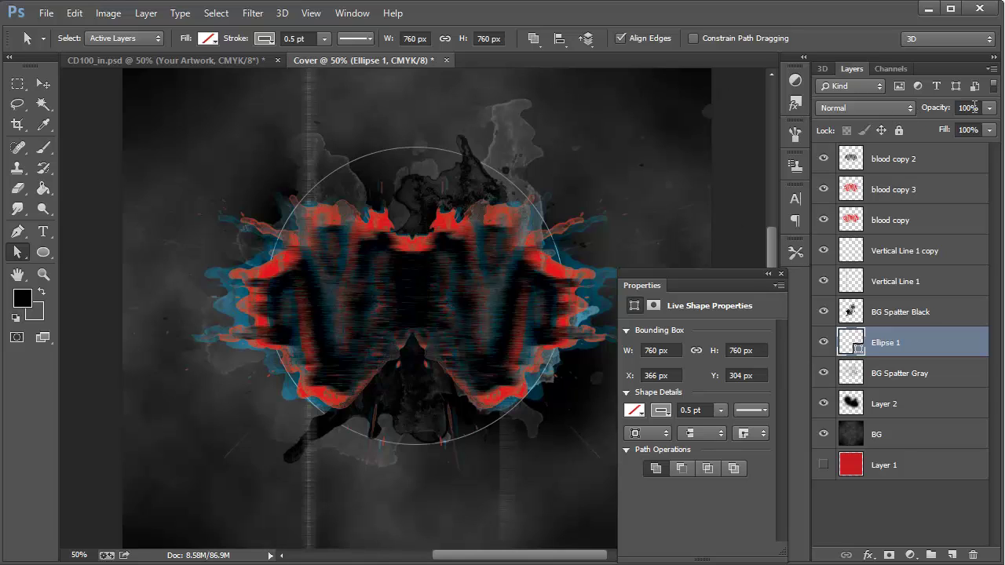
pyautogui.moveTo(989, 108); pyautogui.dragTo(949, 131)
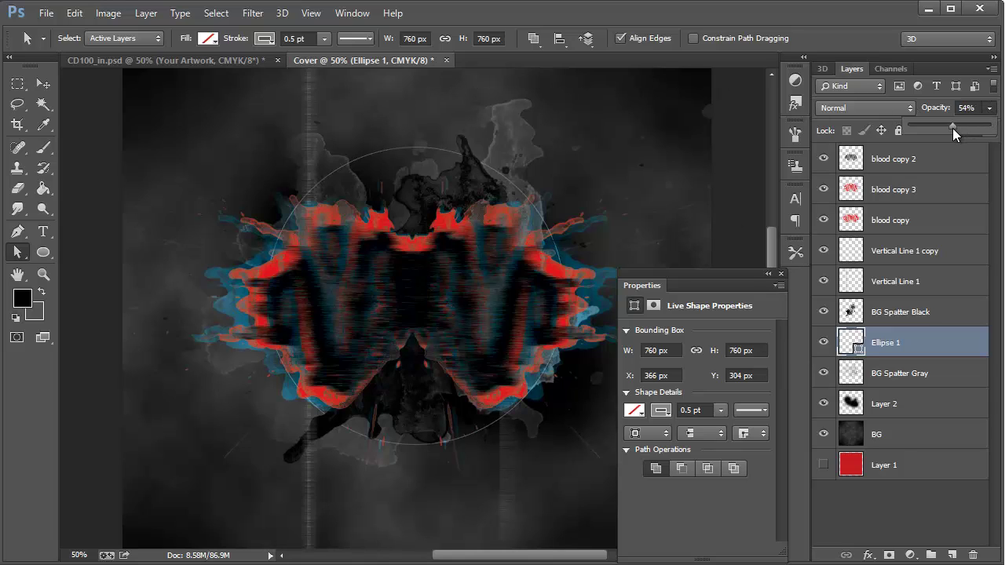
# Step: Duplicate the Ellipse 1 layer and scale the copy to about 112% around its center as an outer ring
pyautogui.click(889, 346)
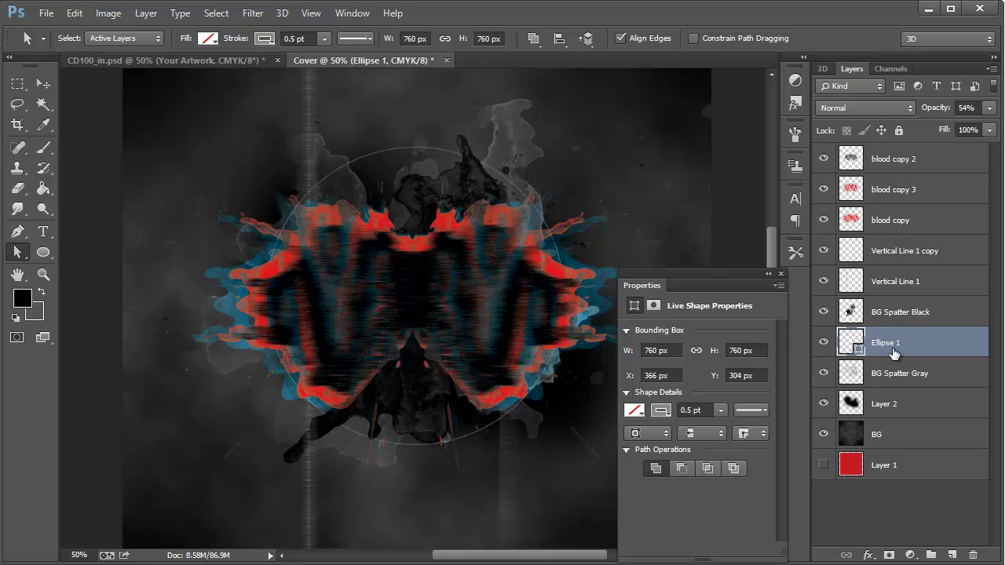
pyautogui.hotkey('ctrl', 'alt', 'j')
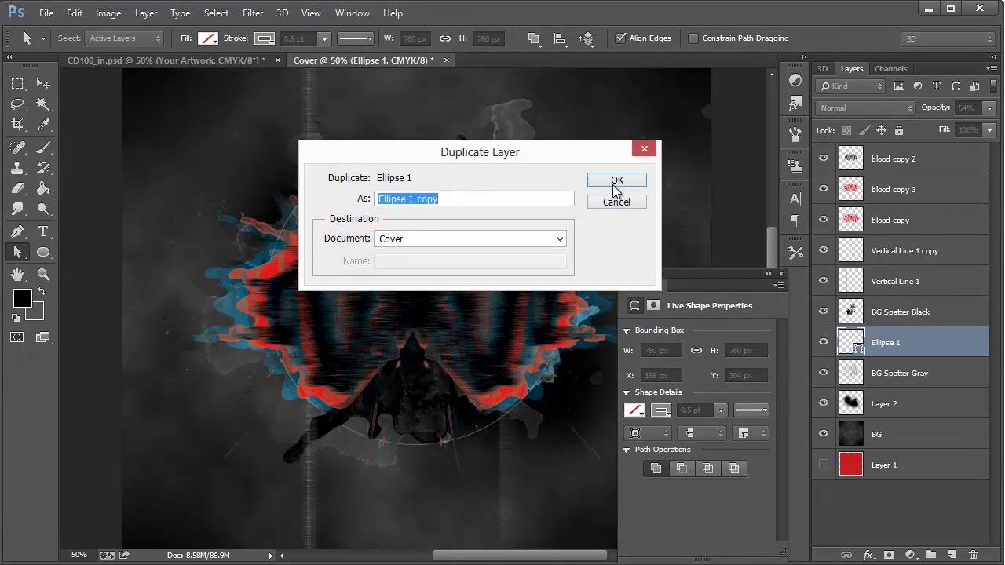
pyautogui.click(617, 181)
pyautogui.hotkey('ctrl', 't')
pyautogui.moveTo(565, 146); pyautogui.dragTo(581, 129)
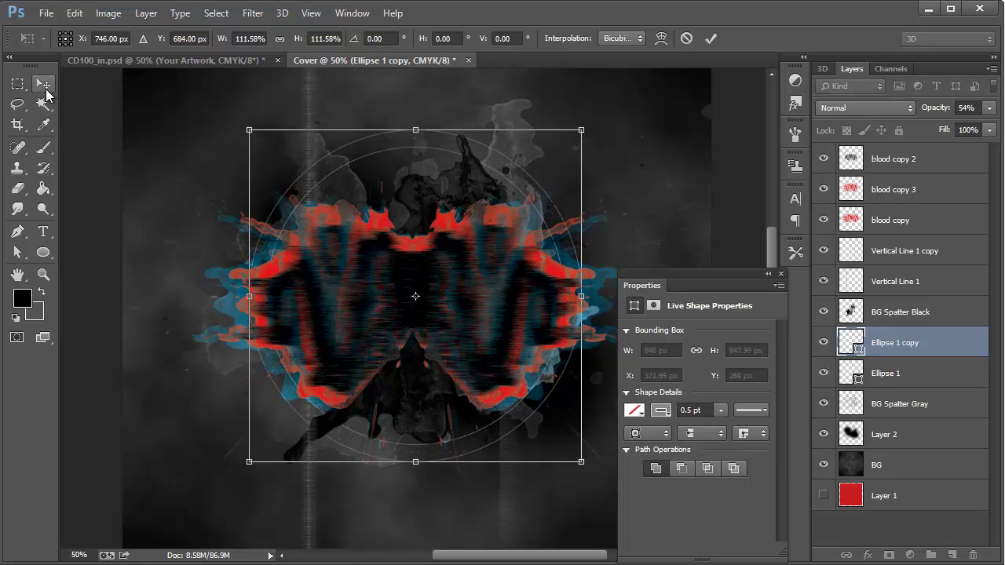
pyautogui.click(45, 94)
pyautogui.press('Return')
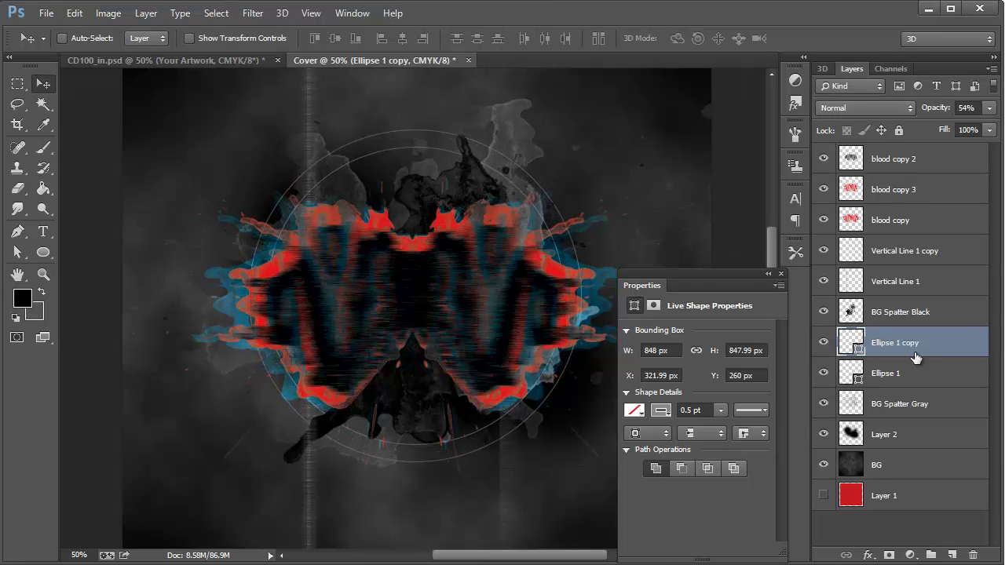
# Step: Duplicate the outer ring's layer and rasterize the new copy
pyautogui.hotkey('ctrl', 'alt', 'j')
pyautogui.click(610, 182)
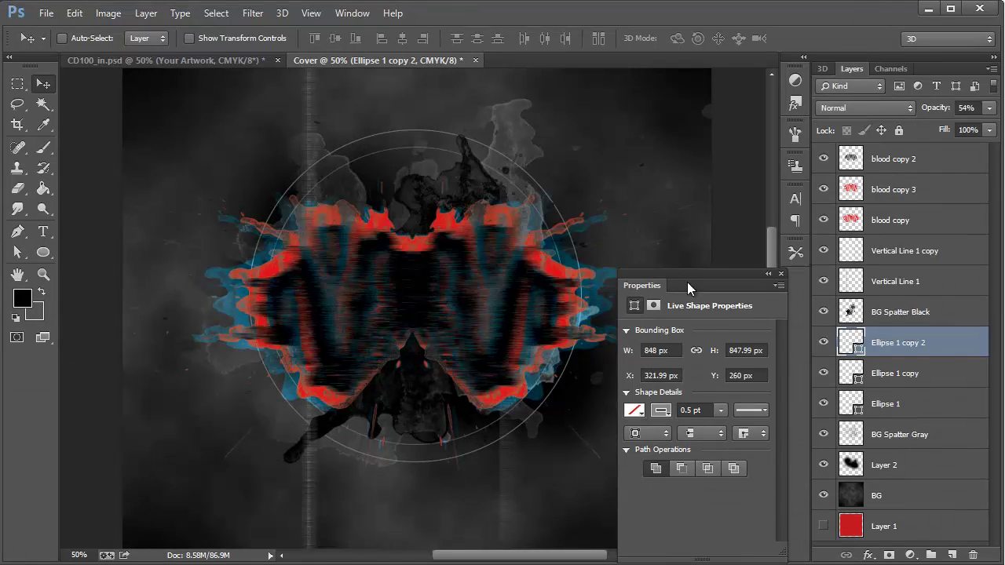
pyautogui.rightClick(923, 346)
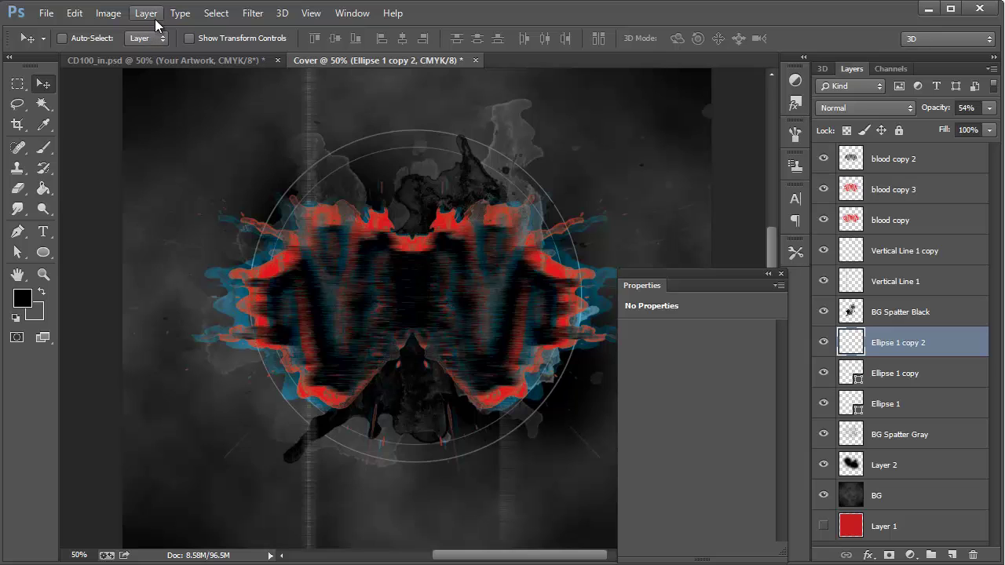
# Step: Apply the Mezzotint filter to the rasterized outer ring
pyautogui.click(253, 14)
pyautogui.moveTo(302, 245)
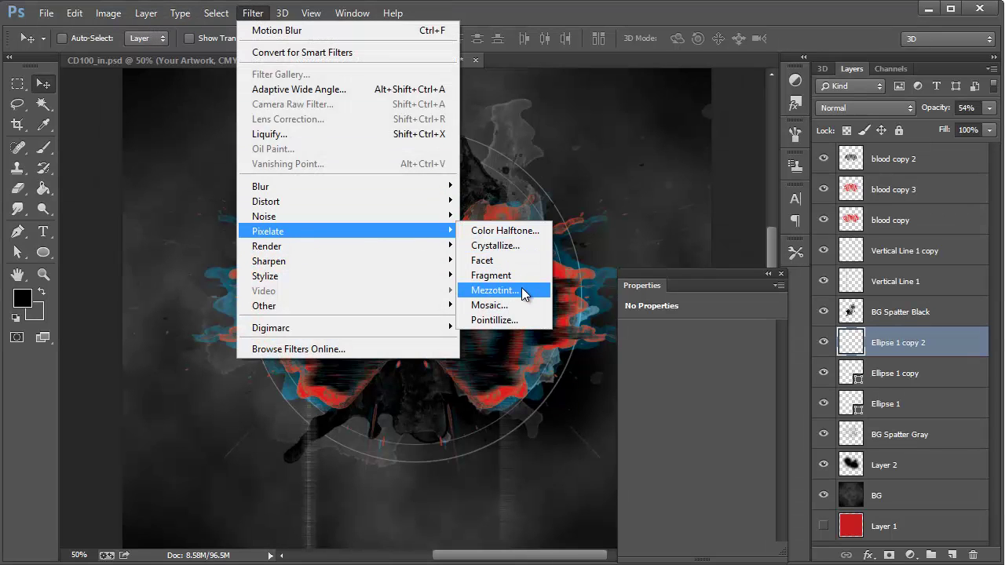
pyautogui.click(525, 289)
pyautogui.click(653, 144)
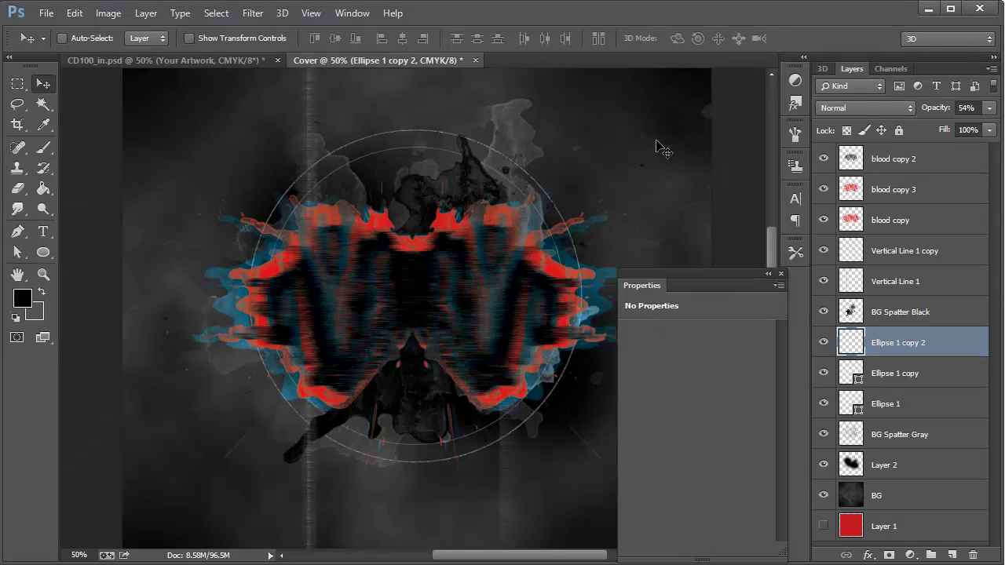
# Step: Colorize the rasterized ring with Hue/Saturation at hue 153, saturation 89 and lightness -43
pyautogui.click(45, 278)
pyautogui.click(386, 168)
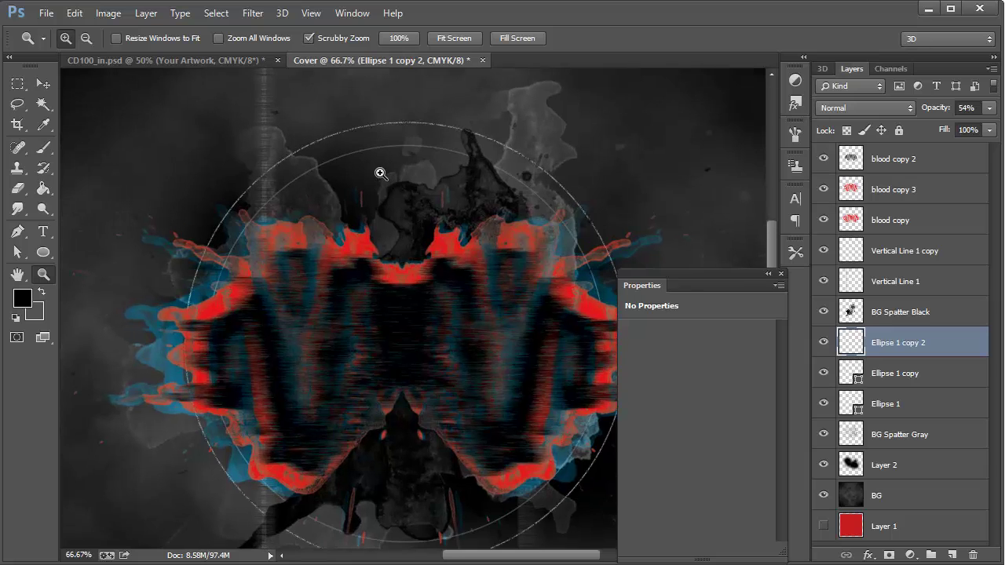
pyautogui.click(385, 174)
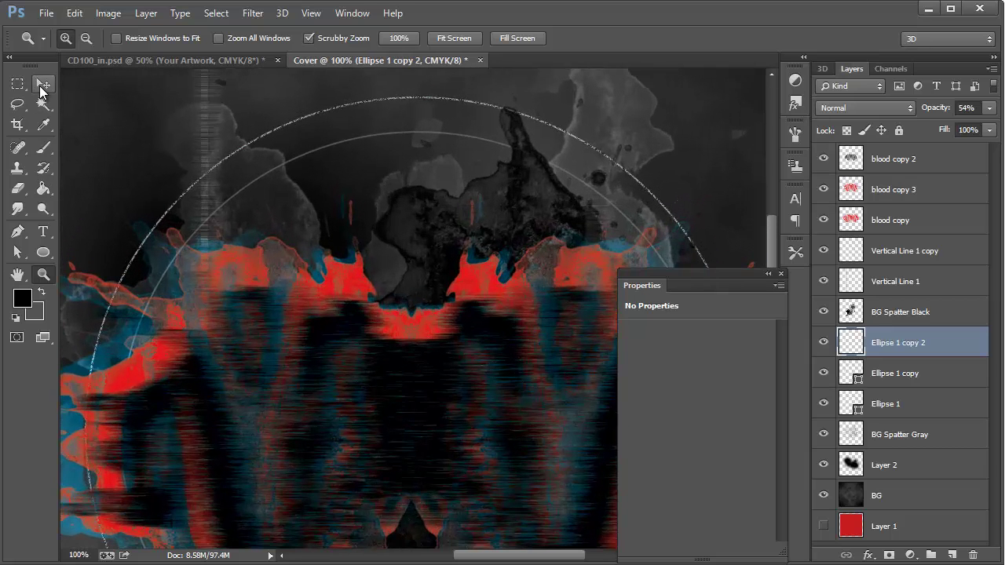
pyautogui.click(44, 86)
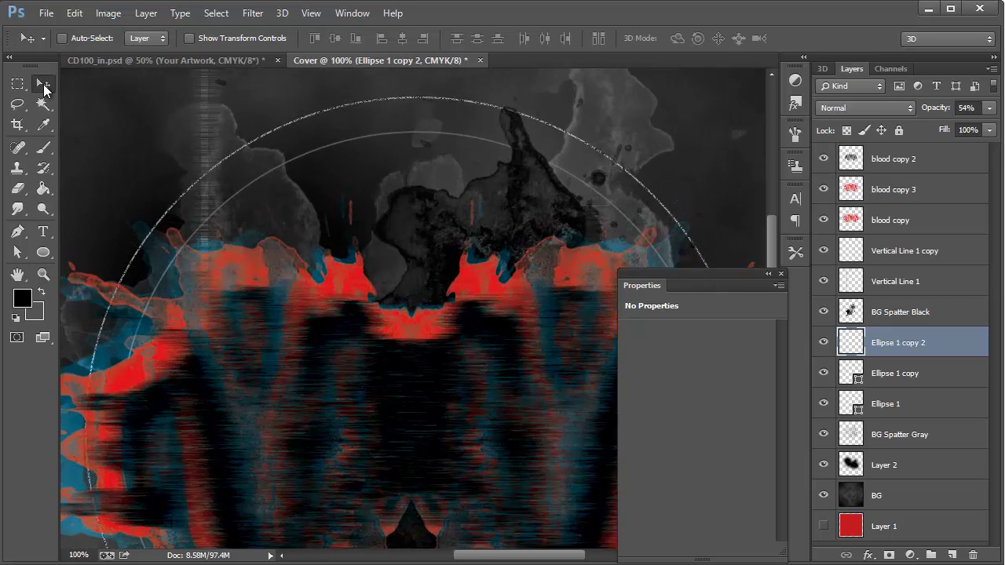
pyautogui.click(110, 13)
pyautogui.moveTo(134, 50)
pyautogui.click(337, 134)
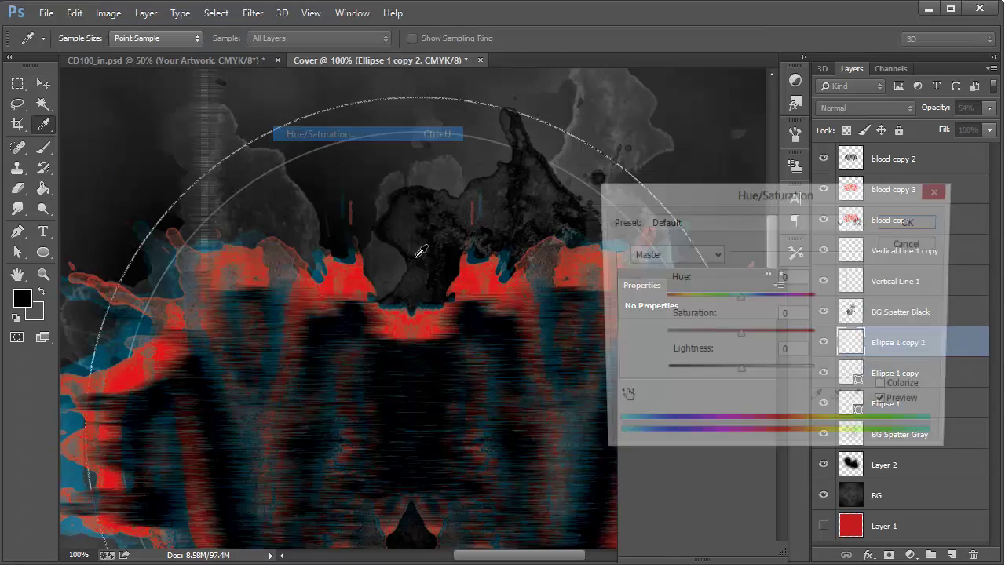
pyautogui.click(886, 389)
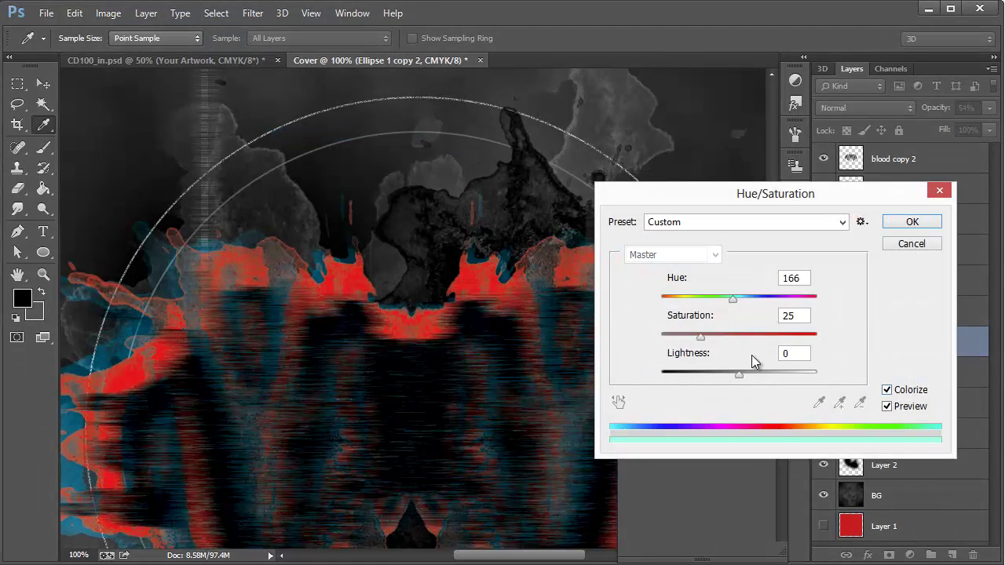
pyautogui.moveTo(722, 336); pyautogui.dragTo(761, 337)
pyautogui.moveTo(739, 374); pyautogui.dragTo(712, 375)
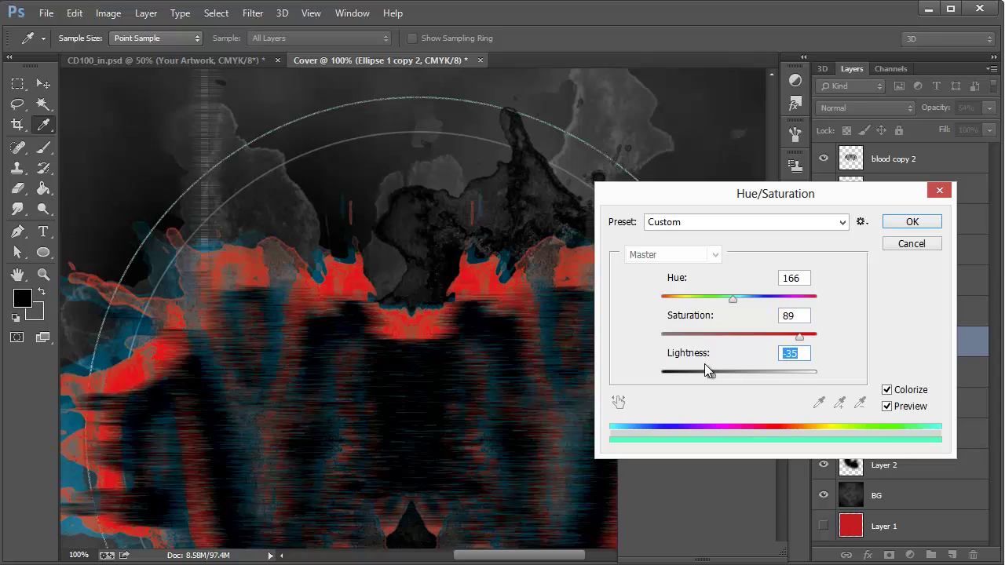
pyautogui.moveTo(708, 373); pyautogui.dragTo(702, 373)
pyautogui.click(705, 372)
pyautogui.moveTo(734, 299); pyautogui.dragTo(732, 303)
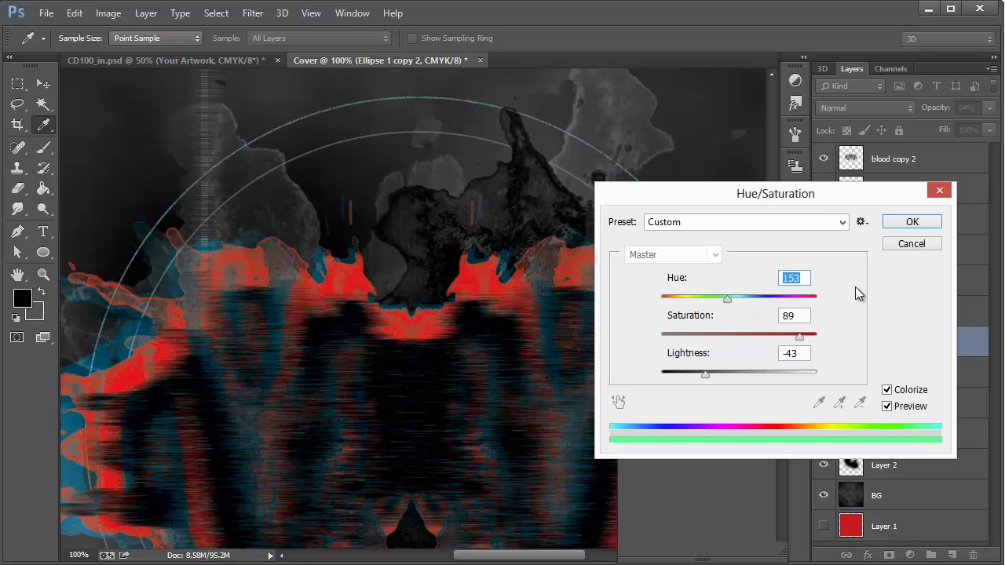
pyautogui.click(911, 222)
pyautogui.press('v')
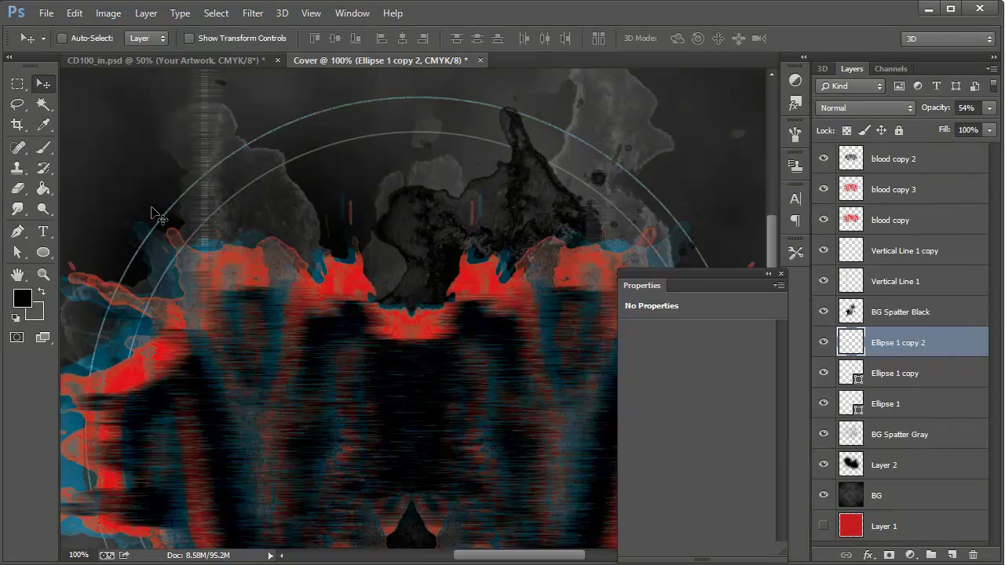
# Step: Examine the whole cover from top to bottom, checking how the two rings sit around the blood splatter
pyautogui.click(43, 275)
pyautogui.rightClick(364, 237)
pyautogui.click(421, 338)
pyautogui.rightClick(421, 336)
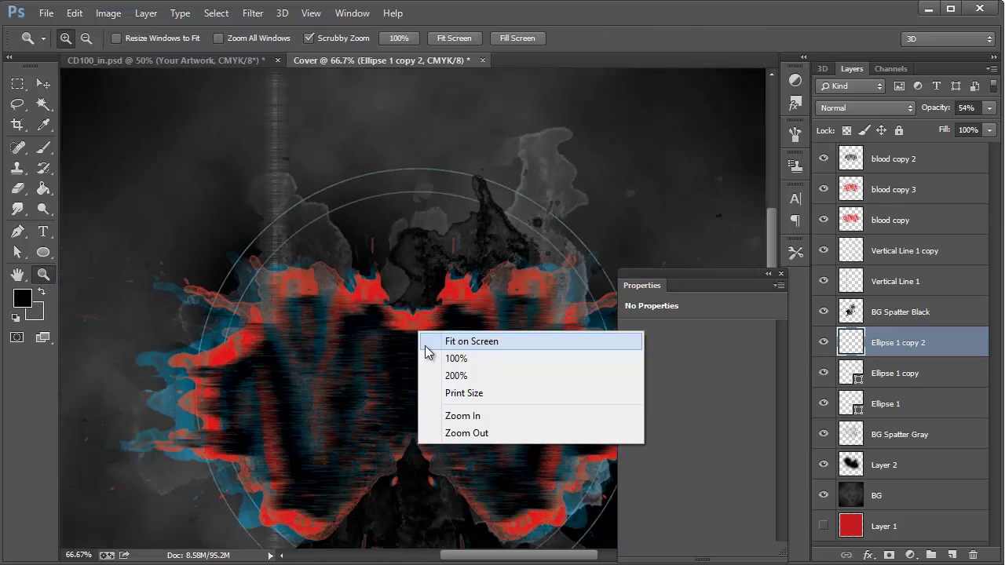
pyautogui.click(456, 433)
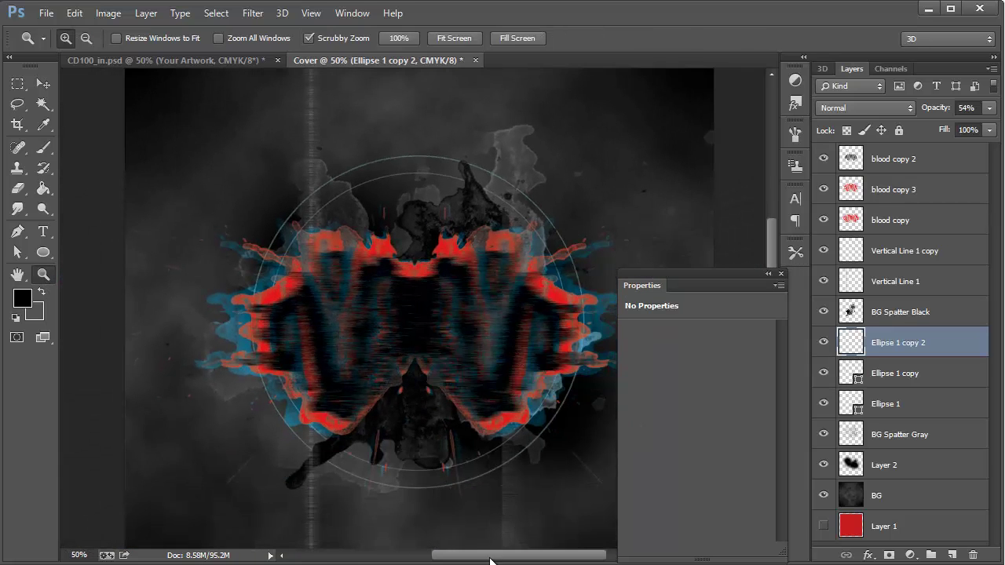
pyautogui.moveTo(498, 558); pyautogui.dragTo(509, 557)
pyautogui.scroll(-1, 444, 363)
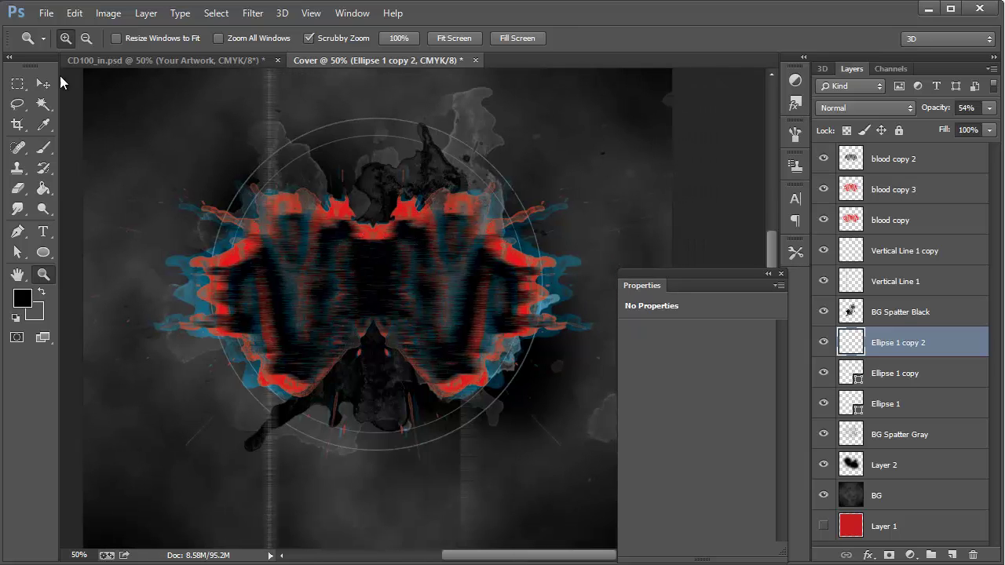
pyautogui.click(43, 83)
pyautogui.scroll(-2, 460, 224)
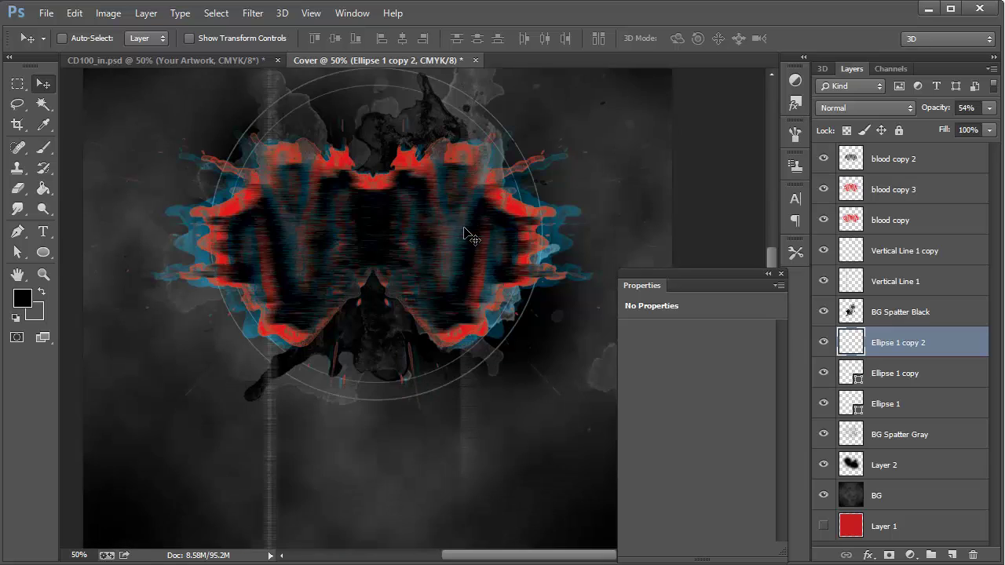
pyautogui.scroll(-3, 468, 240)
pyautogui.scroll(9, 471, 247)
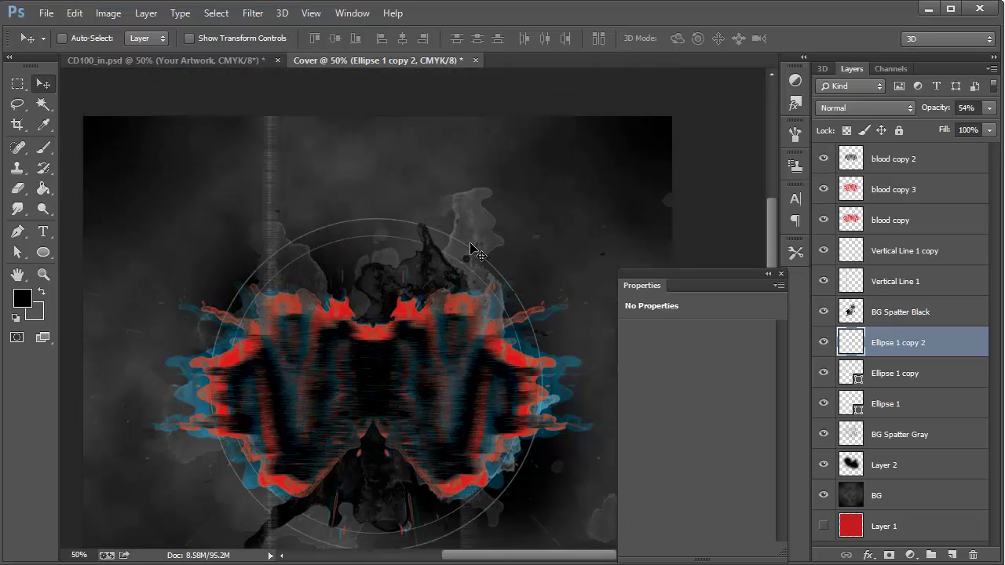
pyautogui.scroll(-5, 471, 247)
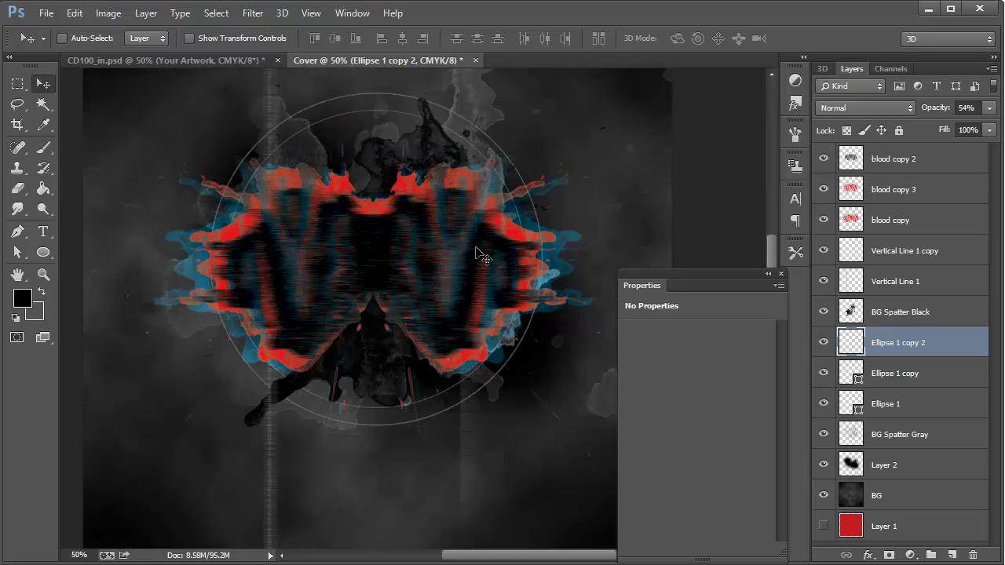
pyautogui.scroll(3, 481, 255)
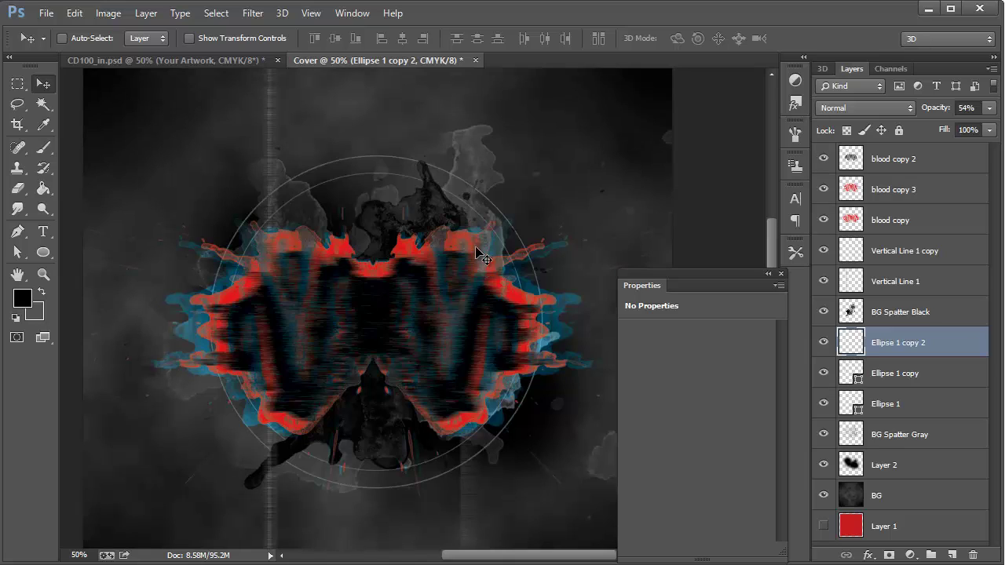
# Step: Select the blood copy layer that forms the splatter's blue edges and shift its hue by -33 with Hue/Saturation
pyautogui.keyDown('ctrl'); pyautogui.click(571, 300); pyautogui.keyUp('ctrl')
pyautogui.click(825, 221)
pyautogui.click(826, 221)
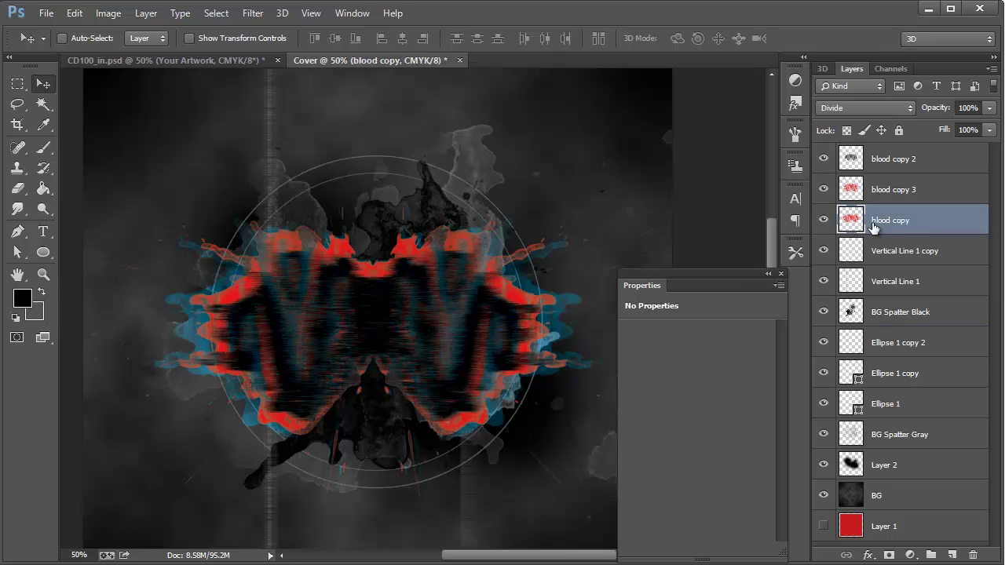
pyautogui.click(108, 14)
pyautogui.moveTo(124, 55)
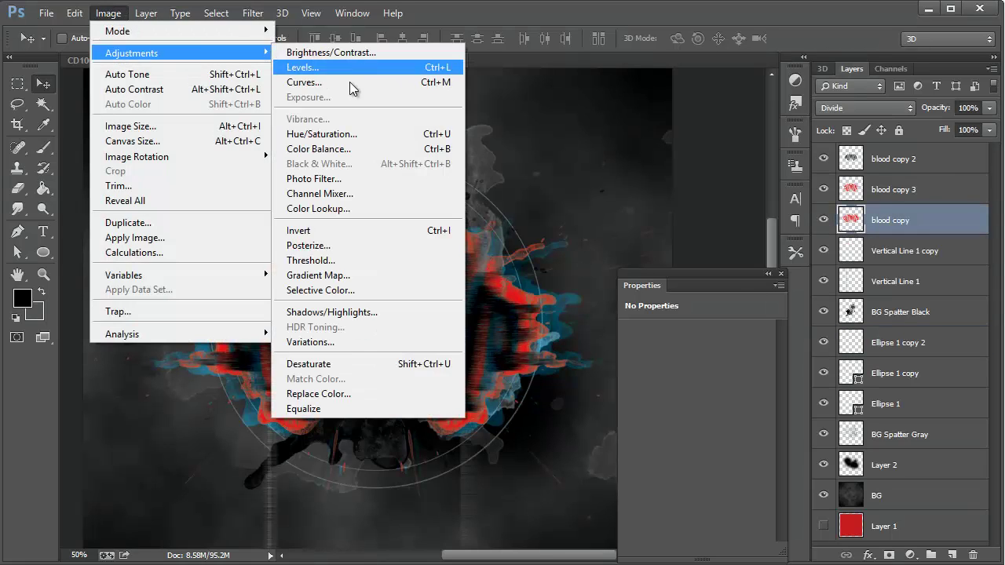
pyautogui.click(322, 134)
pyautogui.moveTo(738, 304)
pyautogui.mouseDown()
pyautogui.moveTo(680, 297)
pyautogui.moveTo(738, 306)
pyautogui.moveTo(832, 293)
pyautogui.moveTo(704, 303)
pyautogui.moveTo(742, 309)
pyautogui.mouseUp()
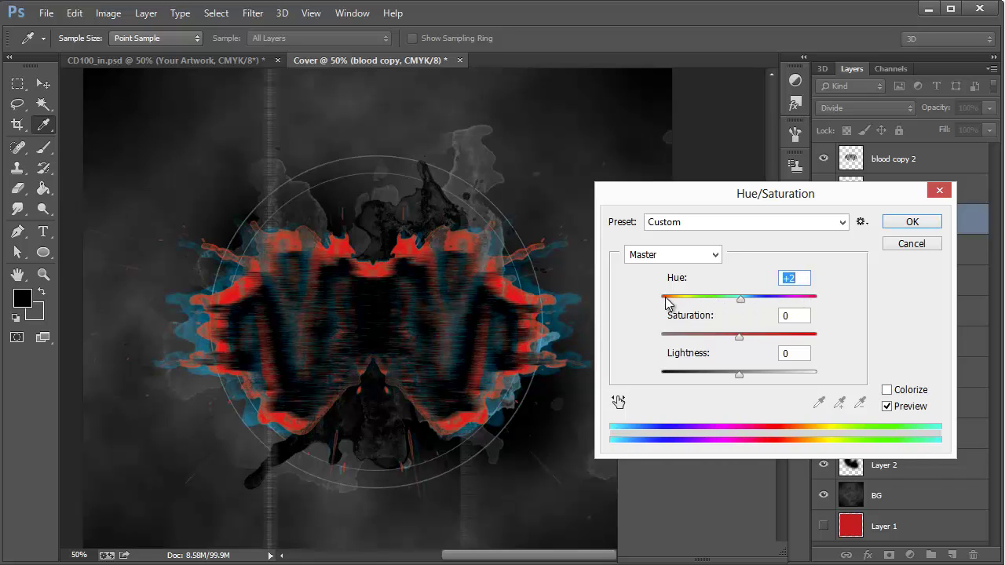
pyautogui.moveTo(666, 299); pyautogui.dragTo(715, 307)
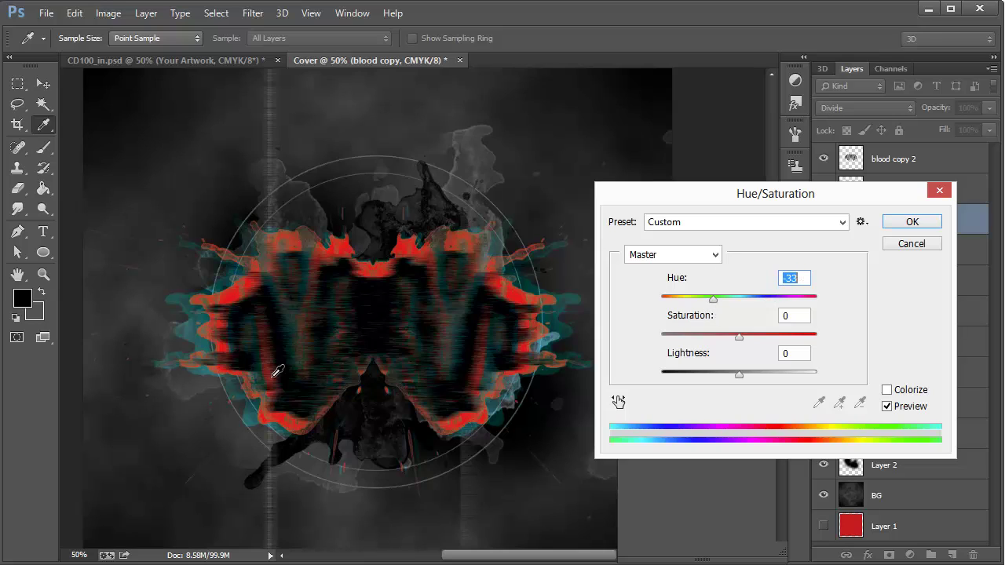
pyautogui.click(912, 221)
pyautogui.press('v')
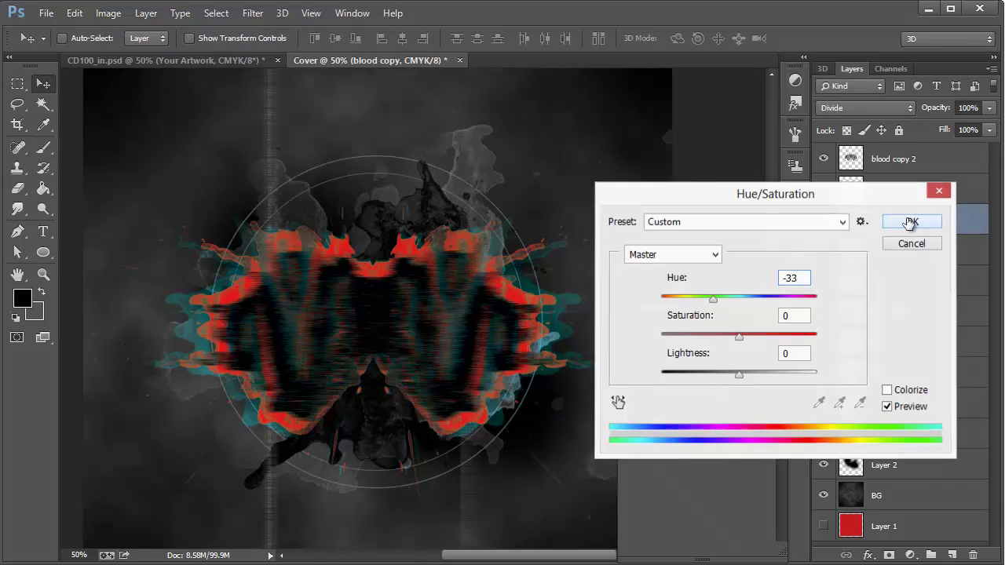
# Step: Examine the full cover with the recolored splatter edges, closing the Properties panel for an unobstructed view
pyautogui.scroll(-3, 471, 247)
pyautogui.scroll(-2, 471, 247)
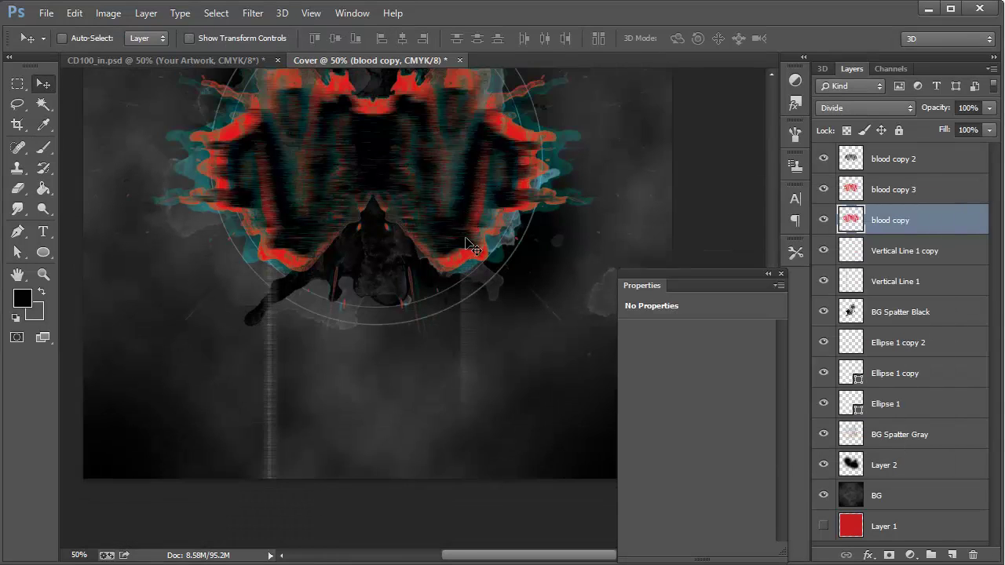
pyautogui.scroll(6, 471, 247)
pyautogui.scroll(-2, 471, 244)
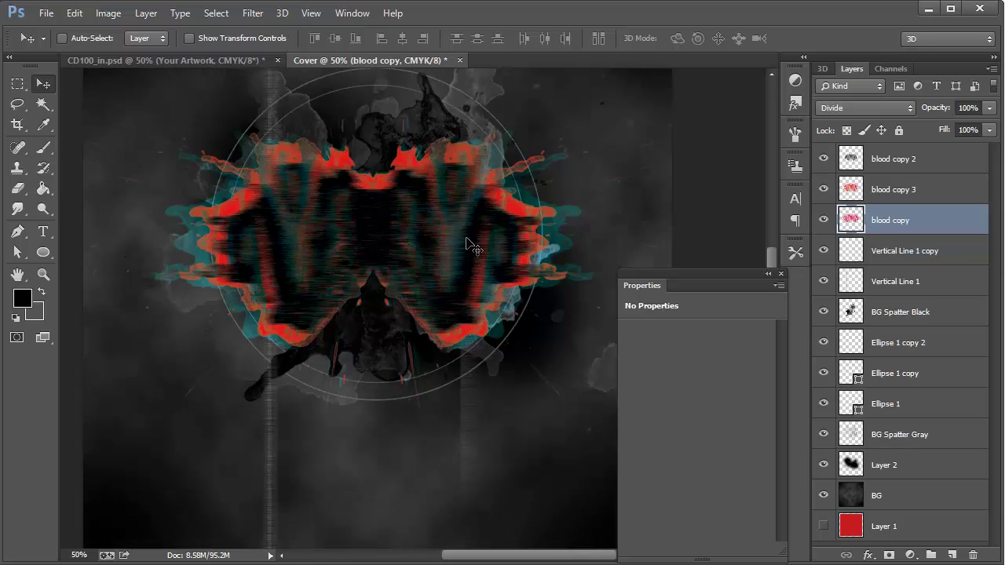
pyautogui.scroll(2, 468, 243)
pyautogui.scroll(-2, 468, 244)
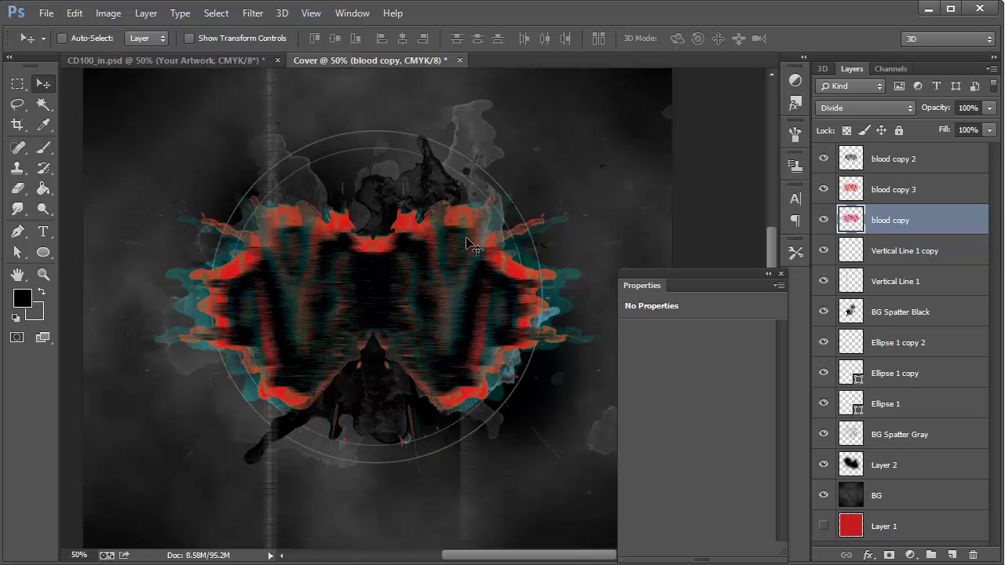
pyautogui.scroll(2, 468, 243)
pyautogui.scroll(-3, 471, 245)
pyautogui.click(780, 273)
pyautogui.scroll(7, 477, 291)
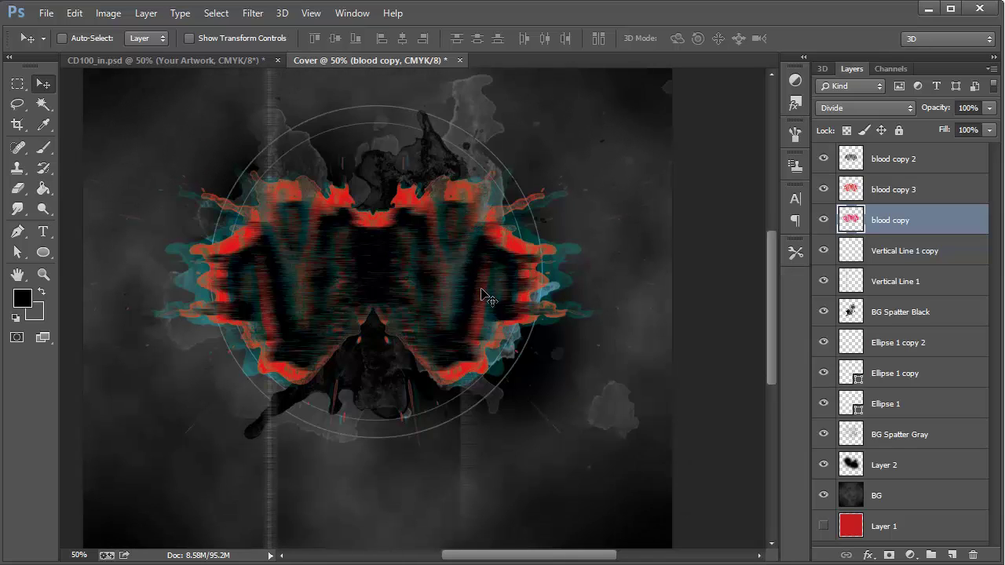
pyautogui.scroll(-5, 486, 292)
pyautogui.scroll(5, 487, 292)
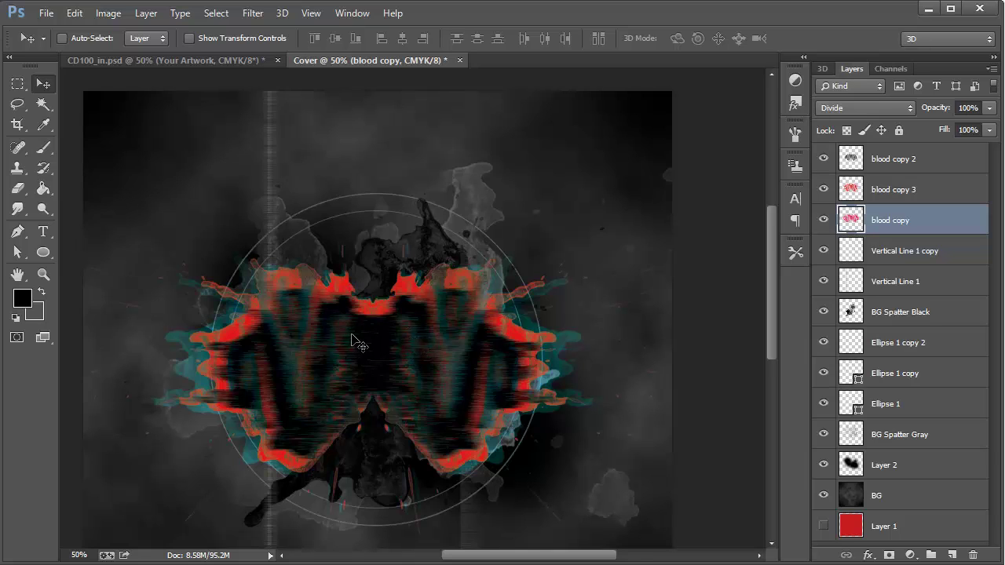
pyautogui.scroll(-4, 351, 336)
pyautogui.scroll(4, 352, 336)
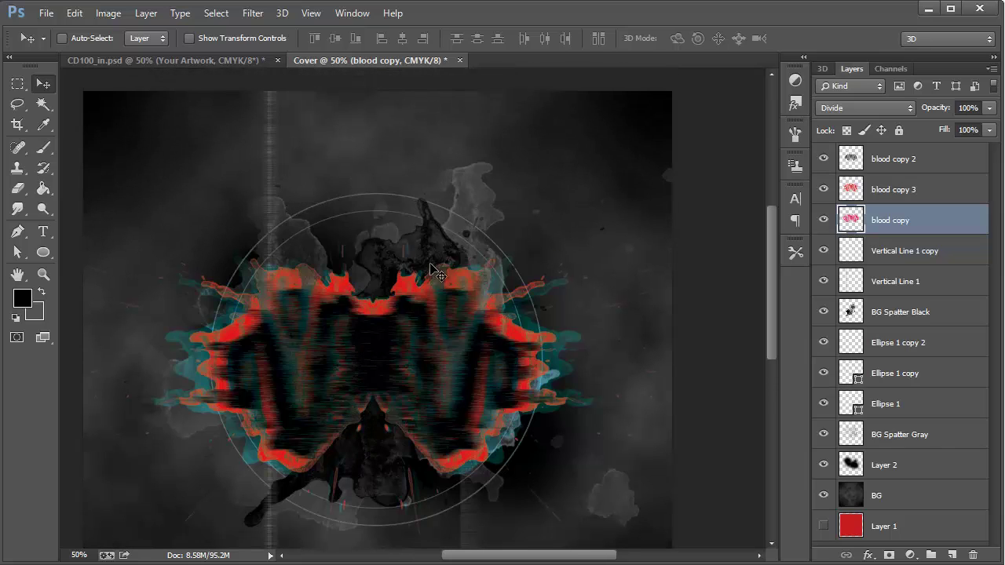